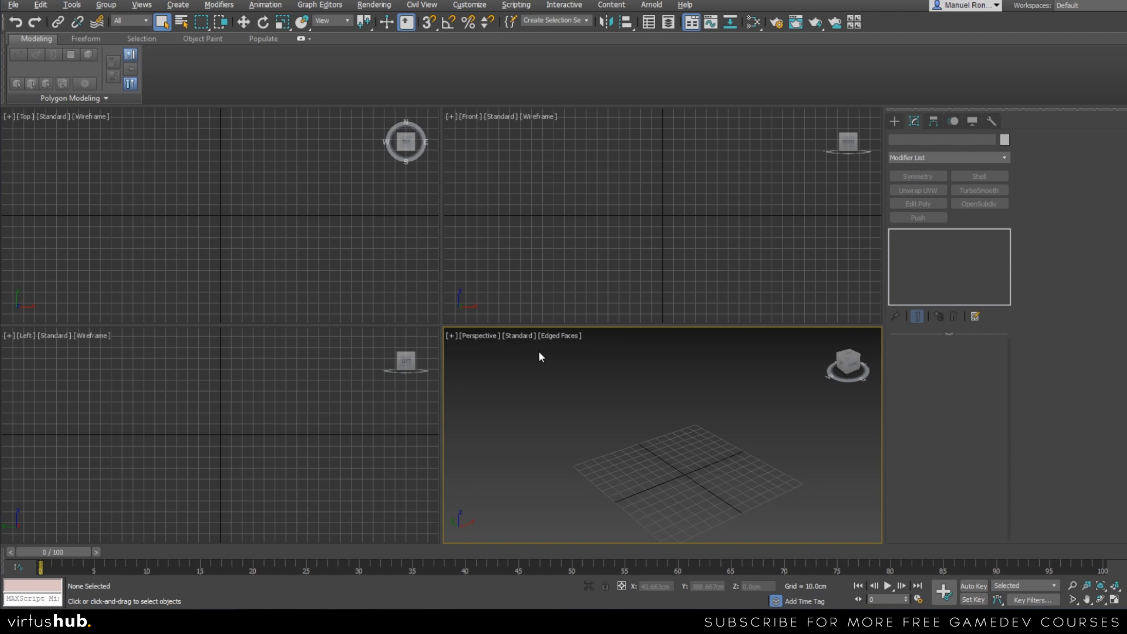
# Maximize the Perspective viewport so it fills the whole viewport area.
pyautogui.click(569, 244)
pyautogui.click(650, 447)
pyautogui.hotkey('alt', 'w')
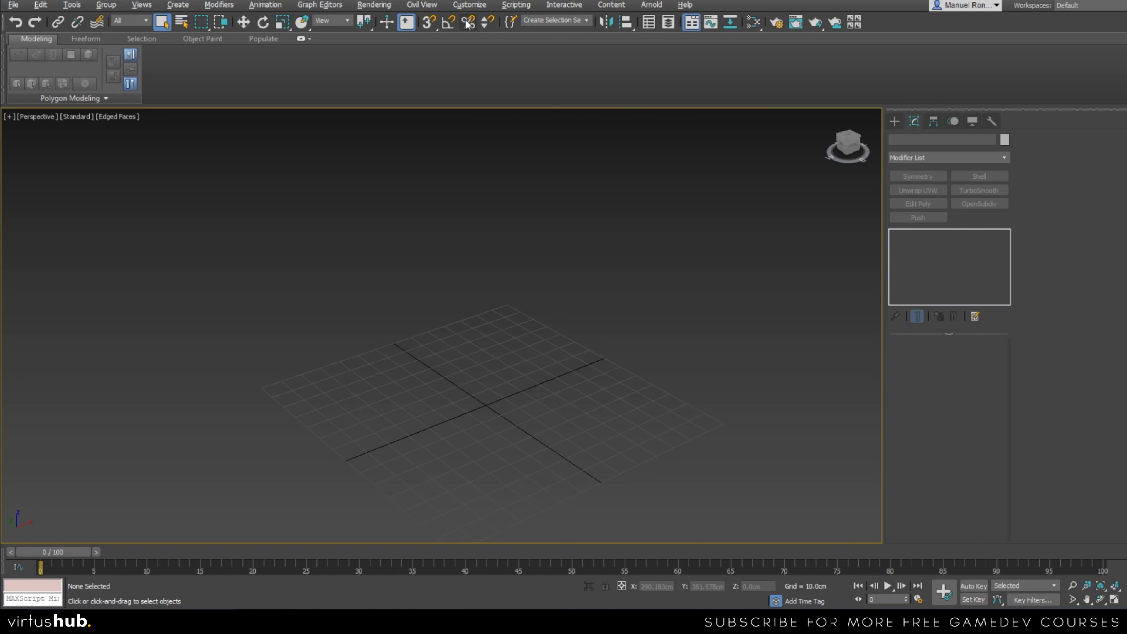
# Open the Units Setup and its System Unit Setup to check the display and system units of the scene.
pyautogui.click(469, 6)
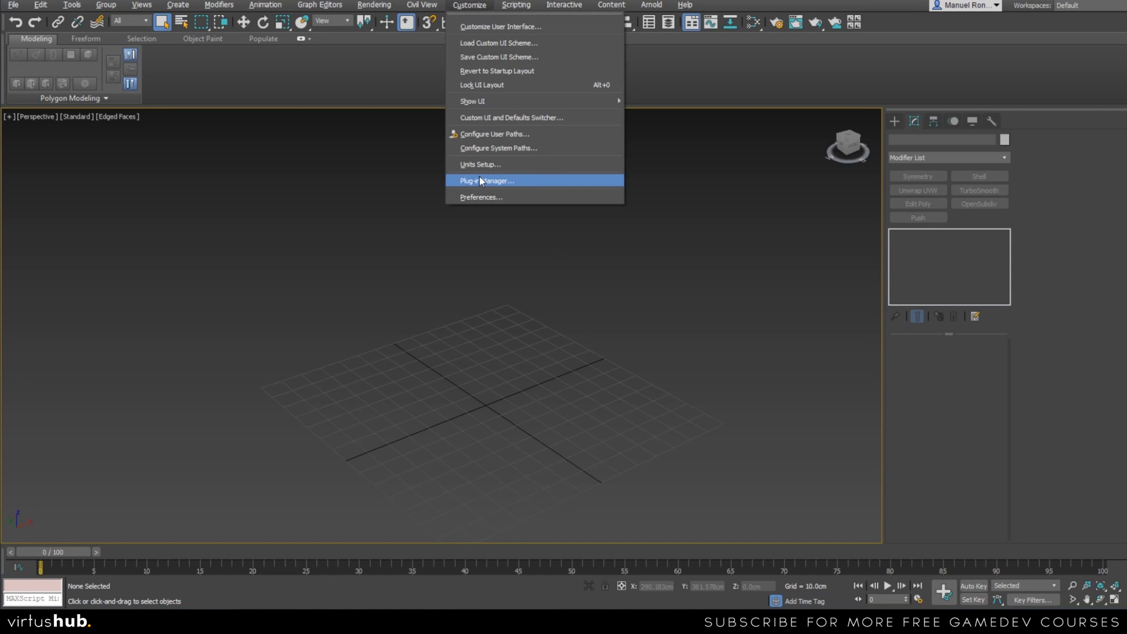
pyautogui.click(465, 165)
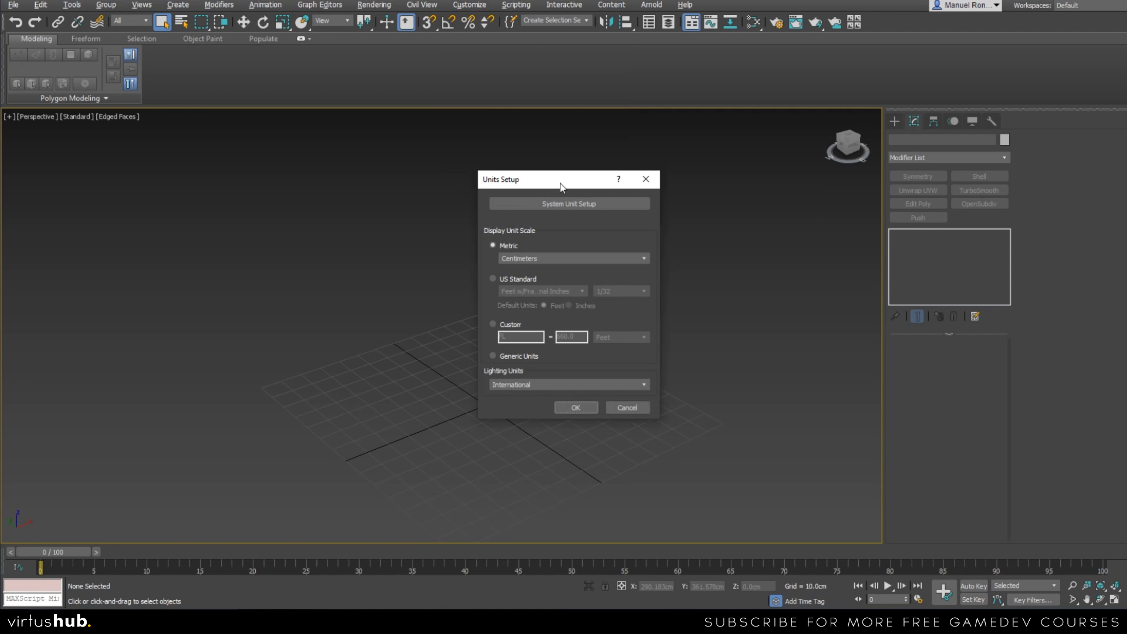
pyautogui.moveTo(560, 183); pyautogui.dragTo(462, 166)
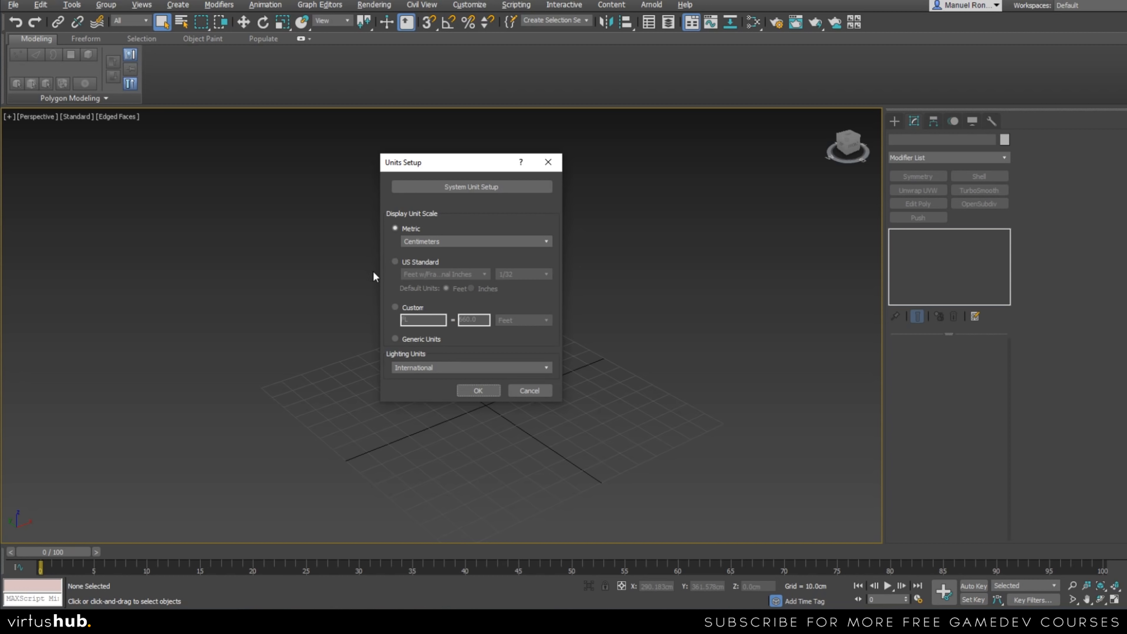
pyautogui.click(451, 186)
pyautogui.moveTo(484, 206); pyautogui.dragTo(718, 177)
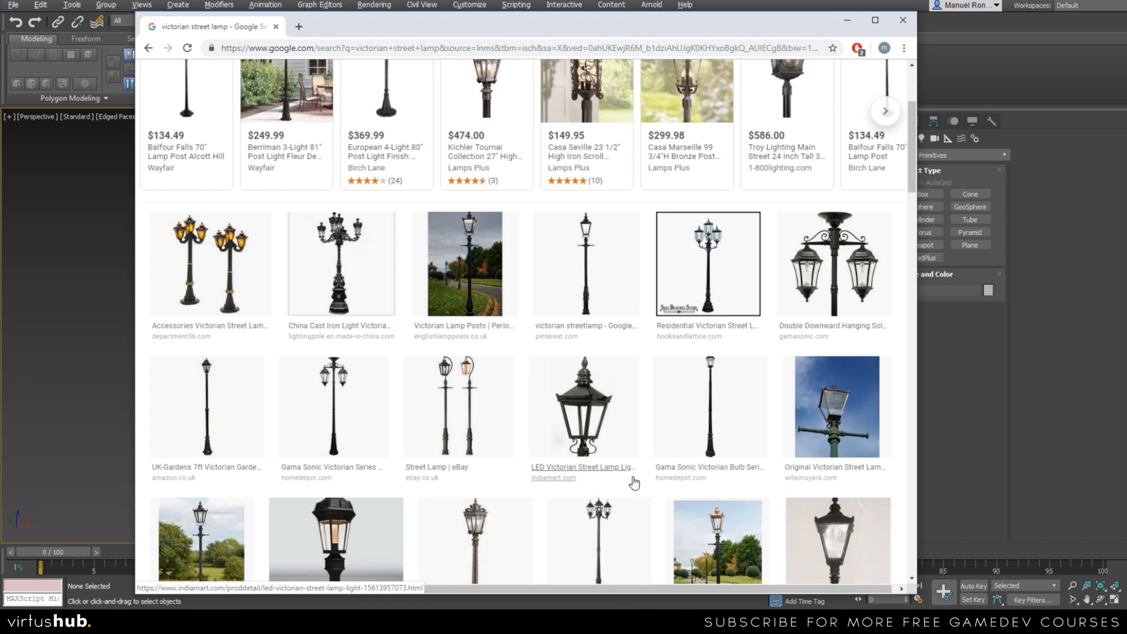
# Switch to the web browser and look through the "victorian street lamp" image results for reference lamp designs.
pyautogui.scroll(3, 597, 476)
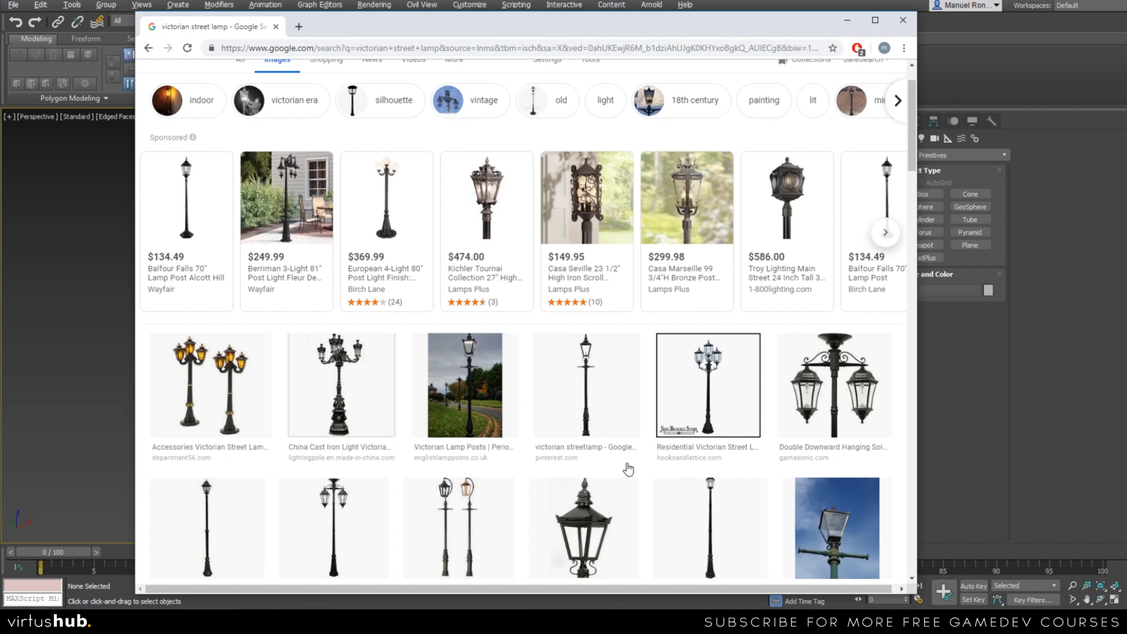
pyautogui.scroll(2, 492, 370)
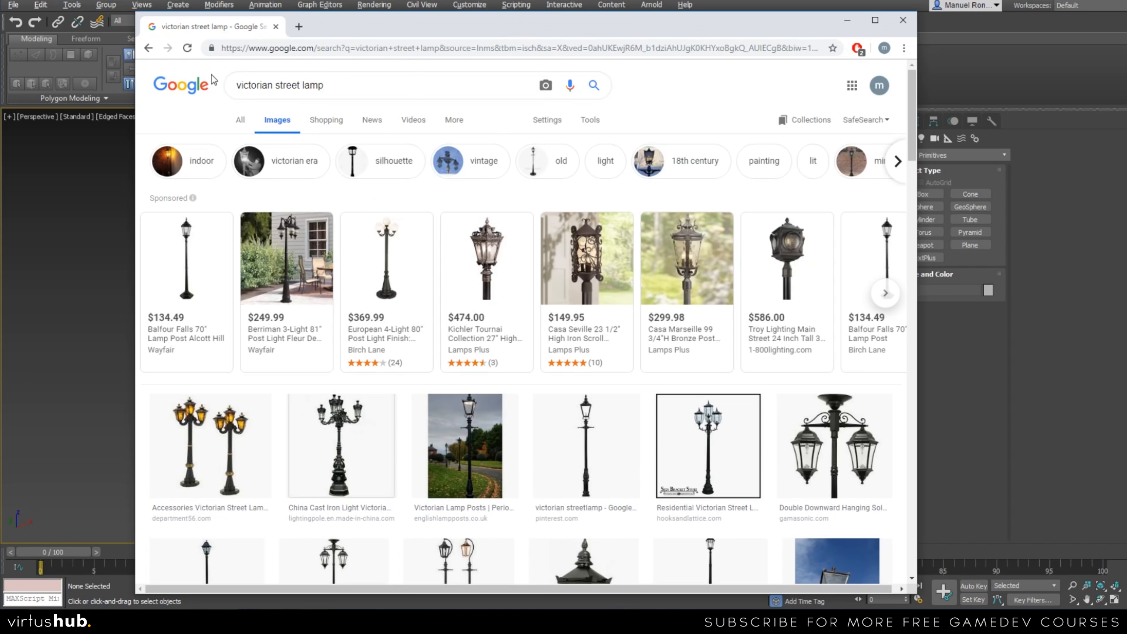
pyautogui.scroll(-5, 278, 344)
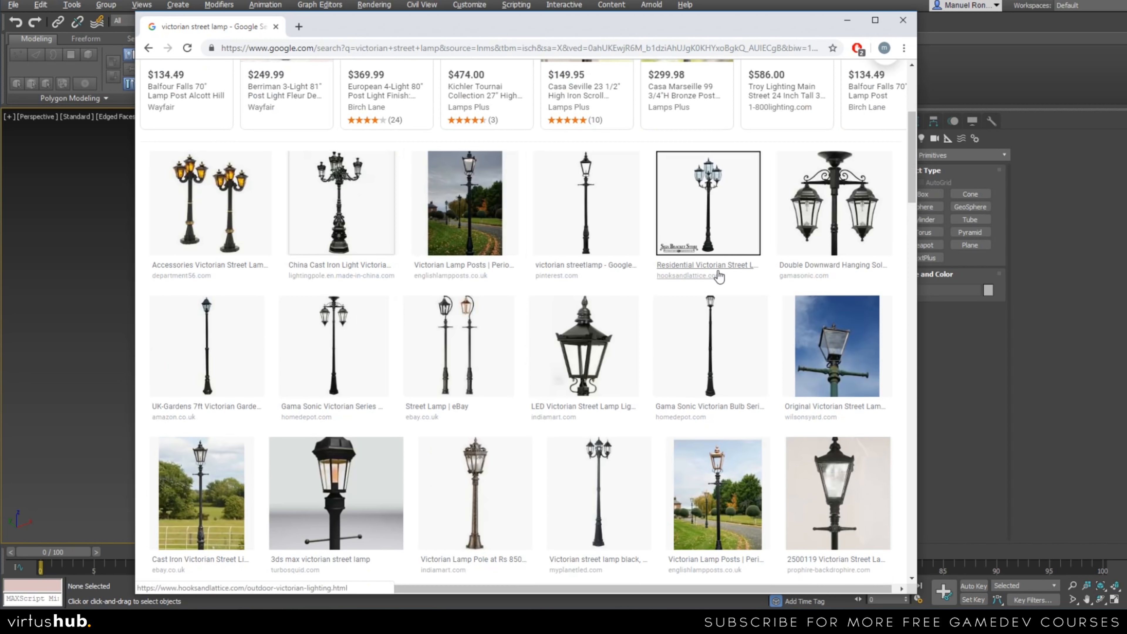
pyautogui.scroll(-4, 727, 262)
pyautogui.scroll(4, 488, 306)
pyautogui.scroll(1, 557, 335)
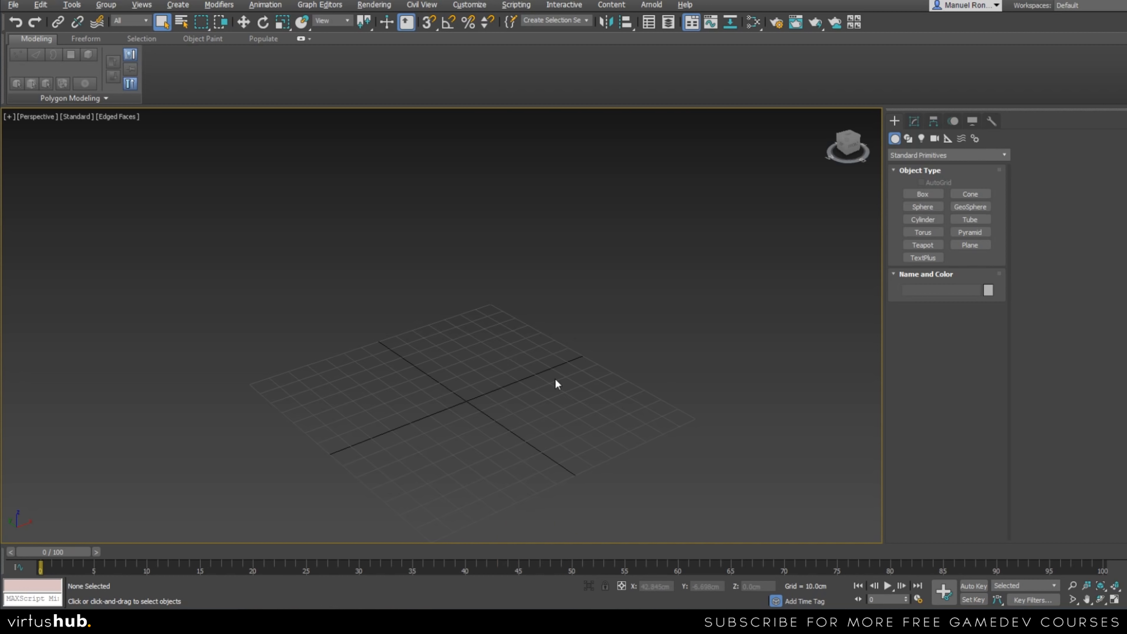
# Draw a box beside the grid center, about 52 cm long, 44 cm wide and 74 cm high.
pyautogui.click(918, 194)
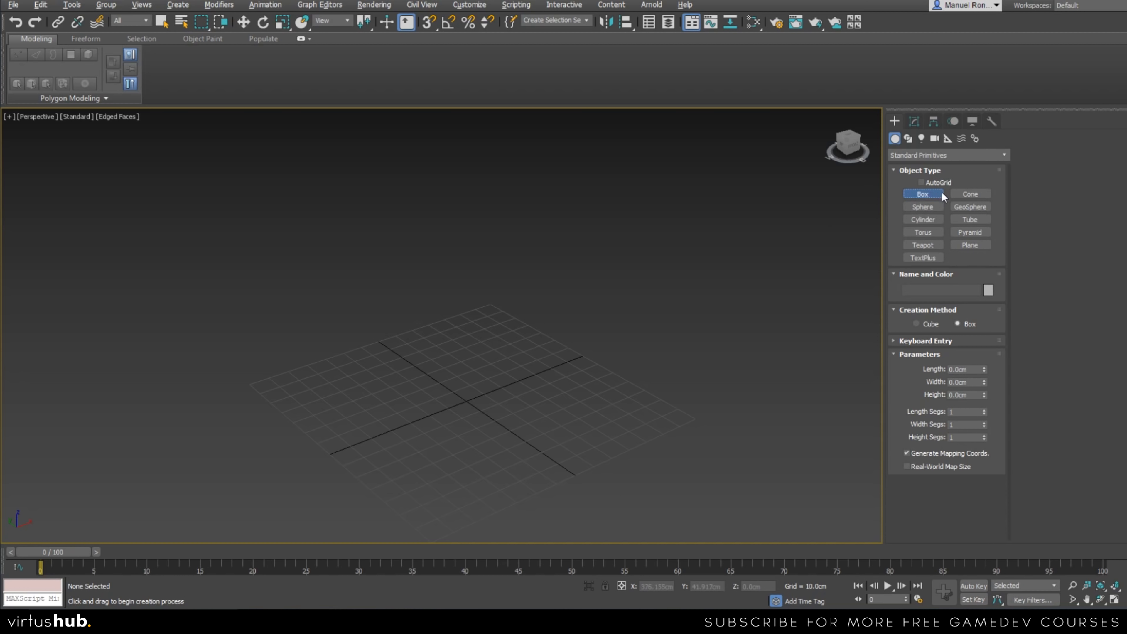
pyautogui.moveTo(546, 328); pyautogui.dragTo(549, 399)
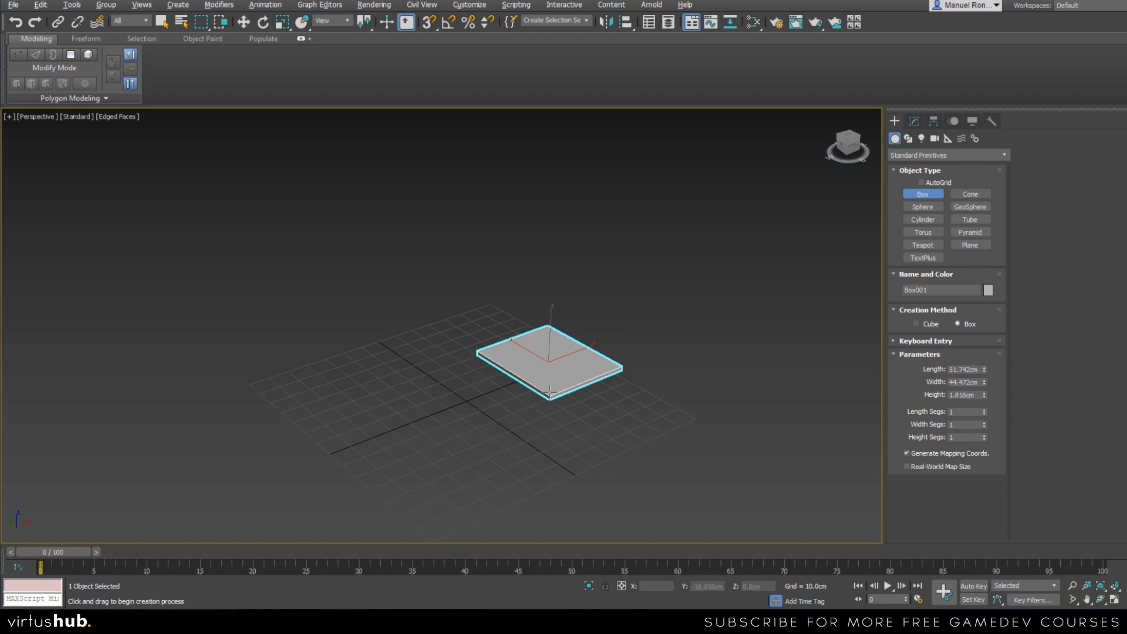
pyautogui.click(595, 291)
pyautogui.rightClick(595, 291)
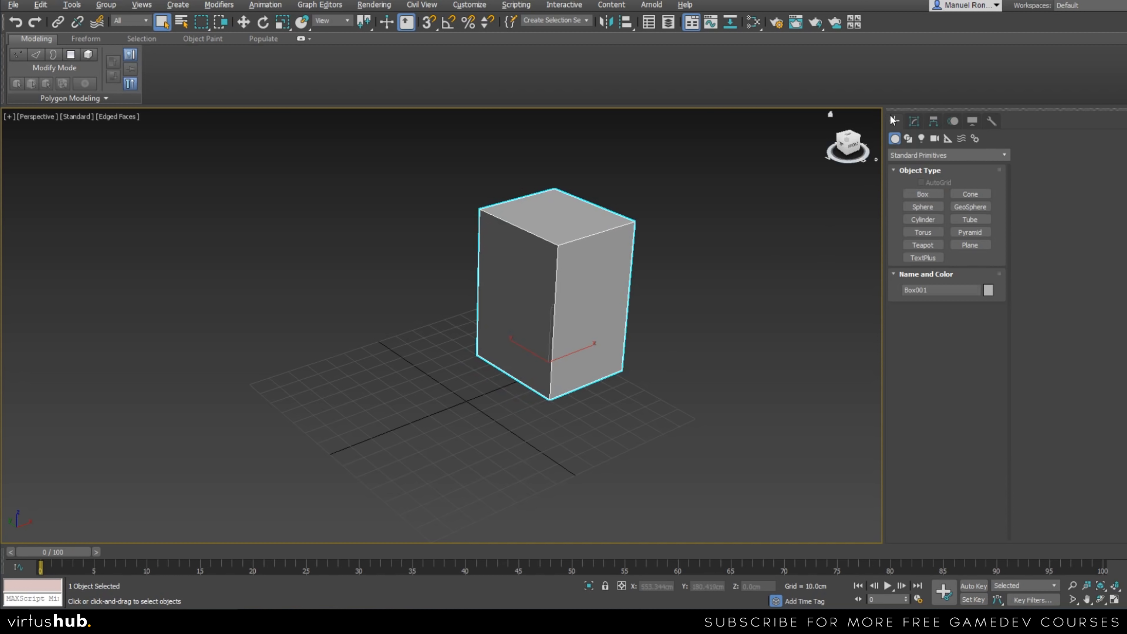
# Set the box's height to 300 cm to serve as a scale reference for the lamp.
pyautogui.click(913, 122)
pyautogui.click(894, 121)
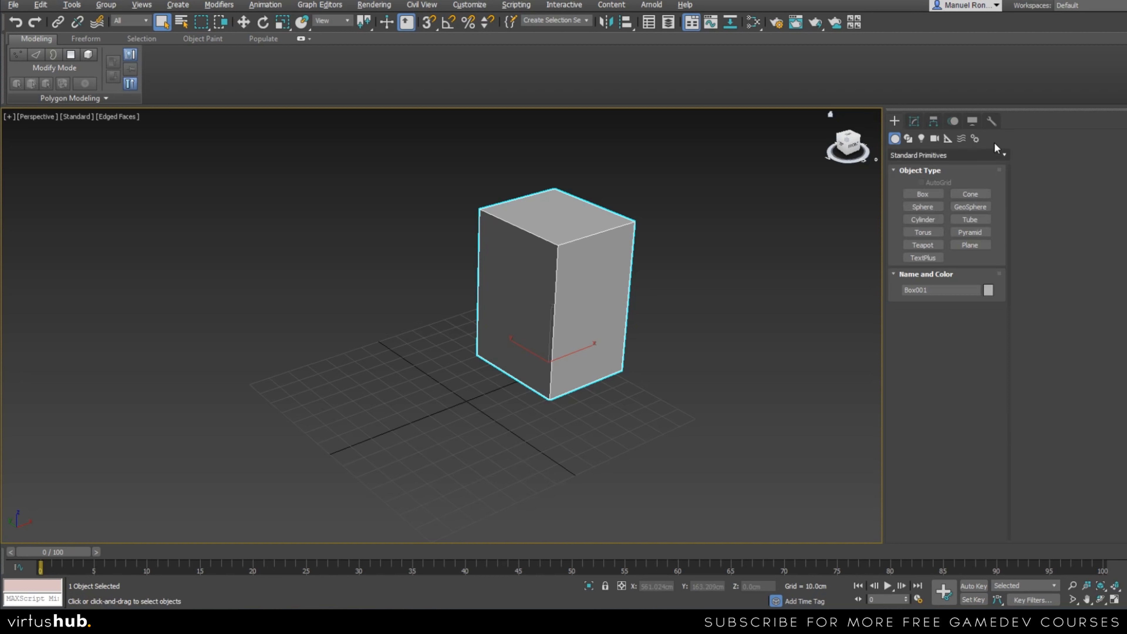
pyautogui.click(913, 120)
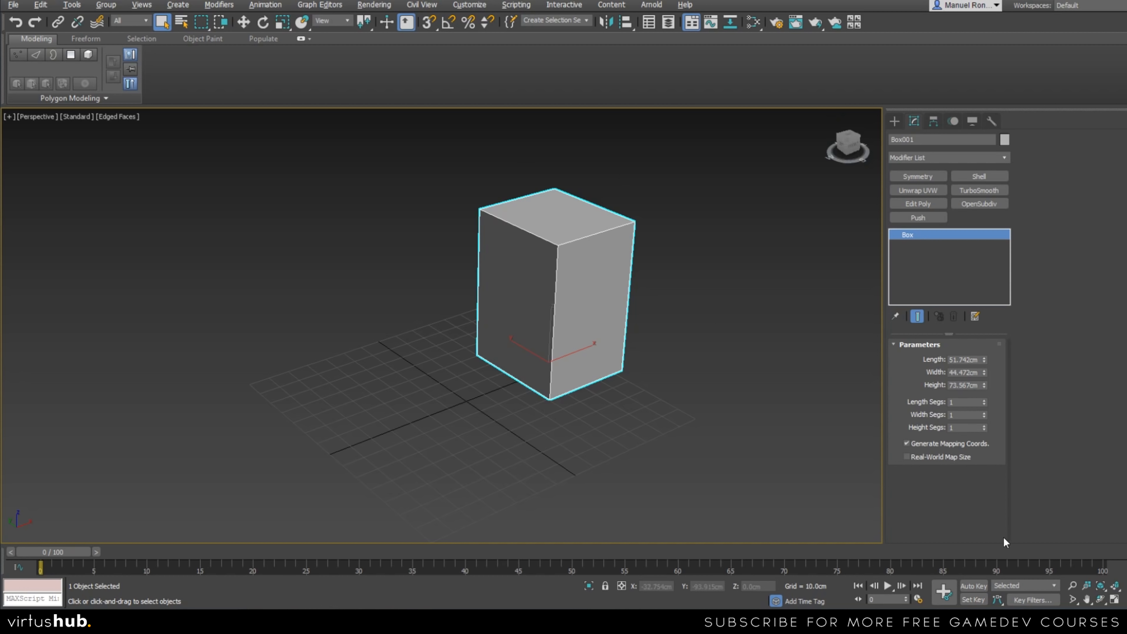
pyautogui.doubleClick(956, 385)
pyautogui.write('300')
pyautogui.press('Return')
pyautogui.moveTo(600, 372); pyautogui.dragTo(561, 440, button='middle')
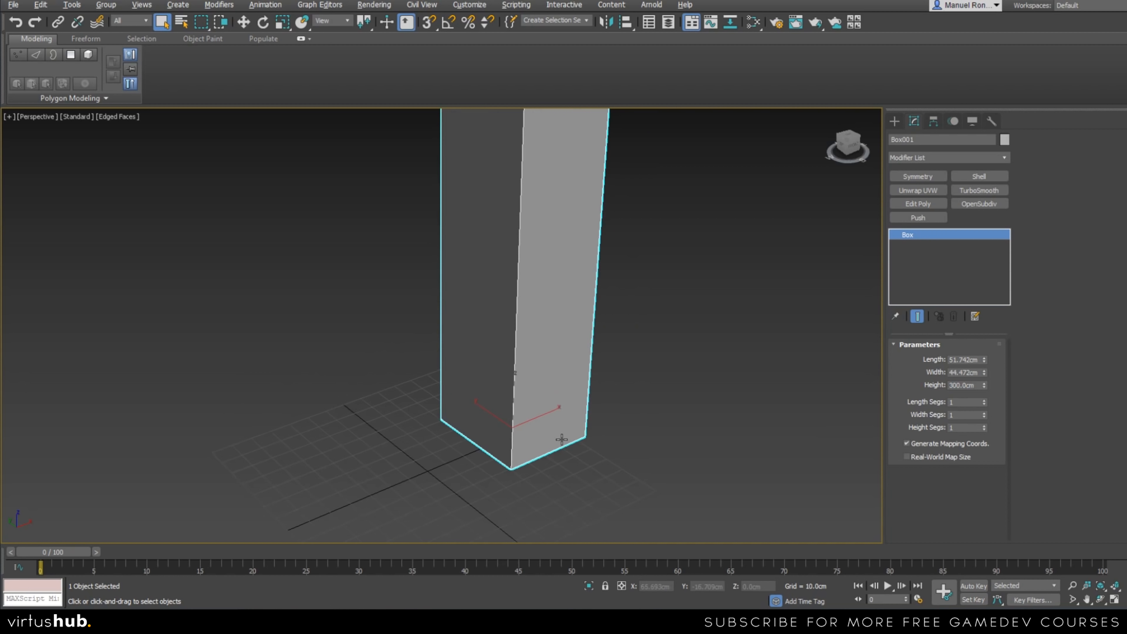
pyautogui.scroll(-4, 560, 441)
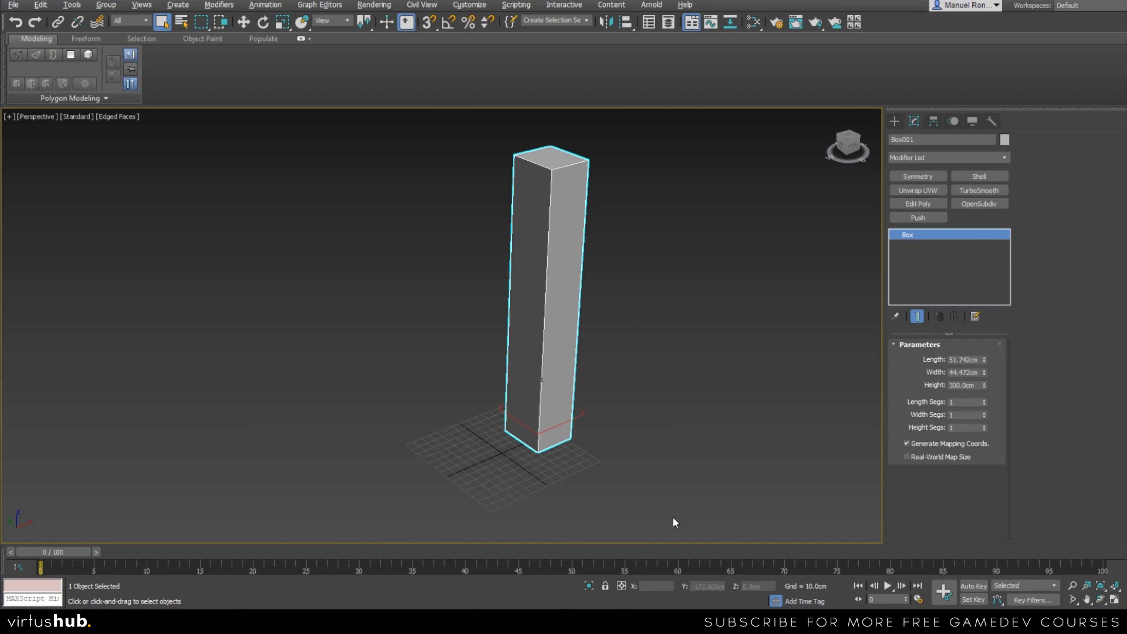
# Slim the box down to a length of about 32 cm and a width of about 36 cm.
pyautogui.moveTo(983, 360); pyautogui.dragTo(987, 379)
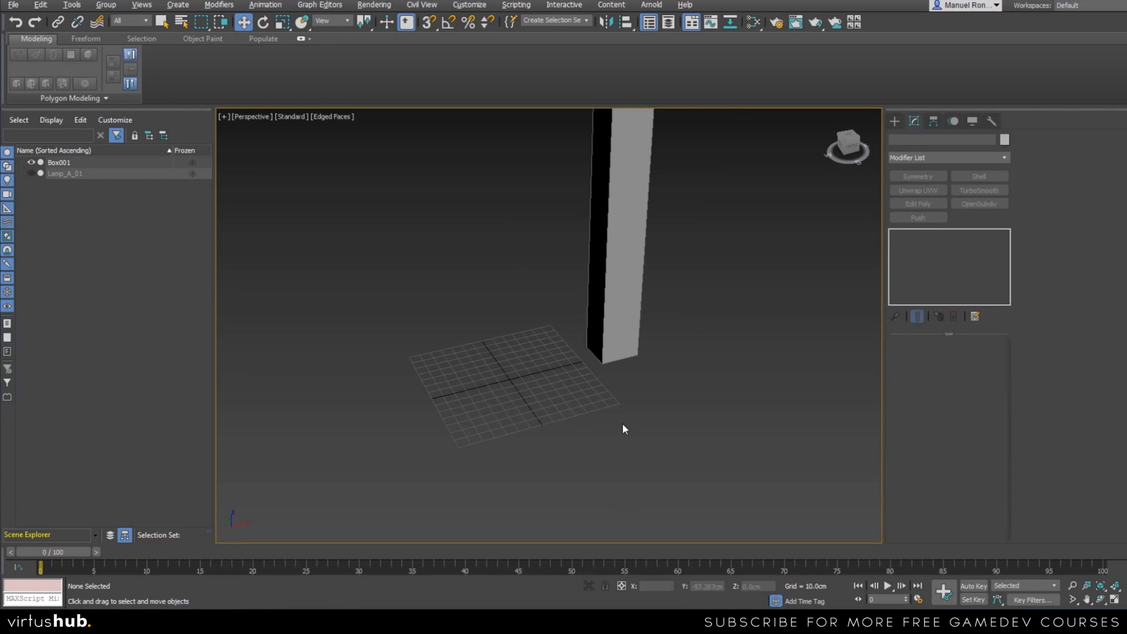
pyautogui.keyDown('alt'); pyautogui.moveTo(622, 422); pyautogui.dragTo(566, 484, button='middle'); pyautogui.keyUp('alt')
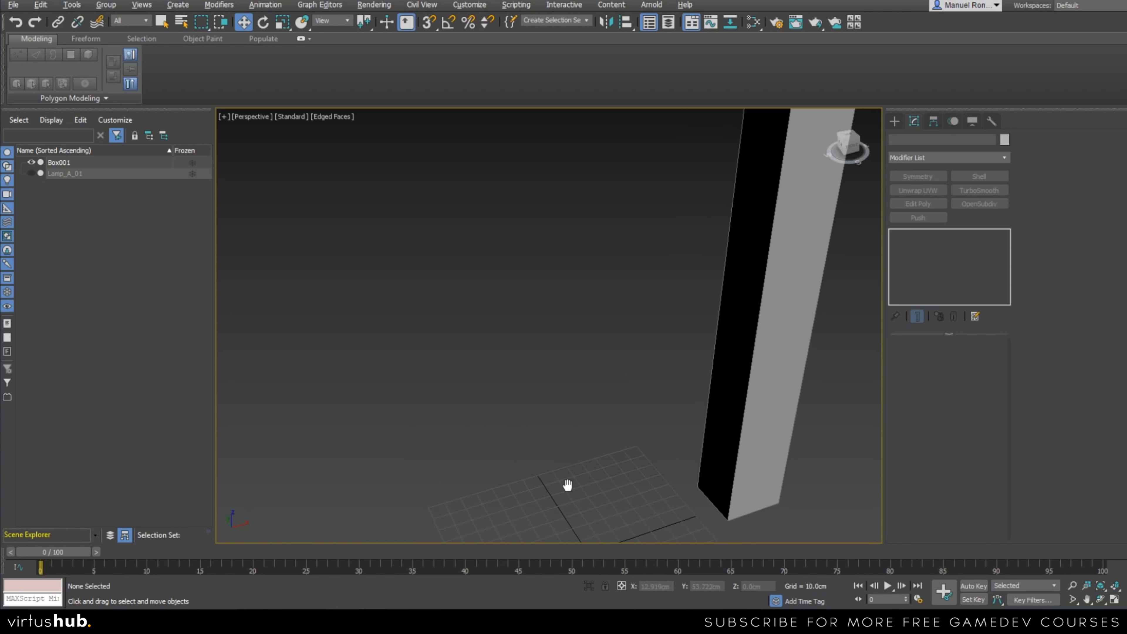
pyautogui.scroll(-4, 564, 462)
pyautogui.scroll(2, 591, 475)
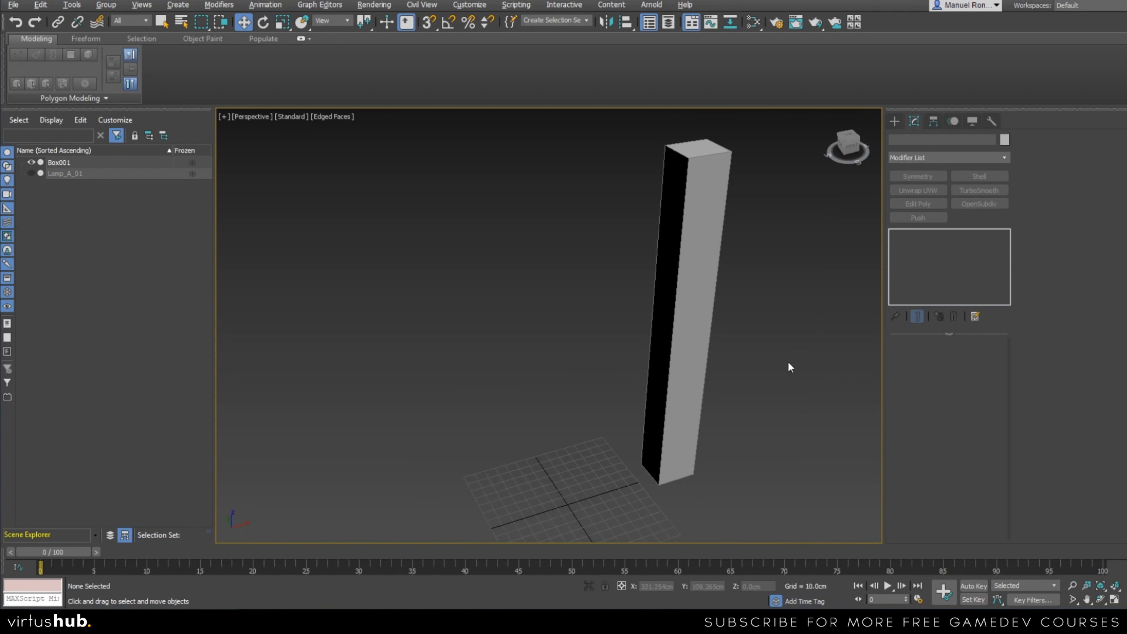
# Draw an eight-sided cylinder at the grid center, with a radius of about 23 cm and a height of about 22 cm.
pyautogui.click(660, 328)
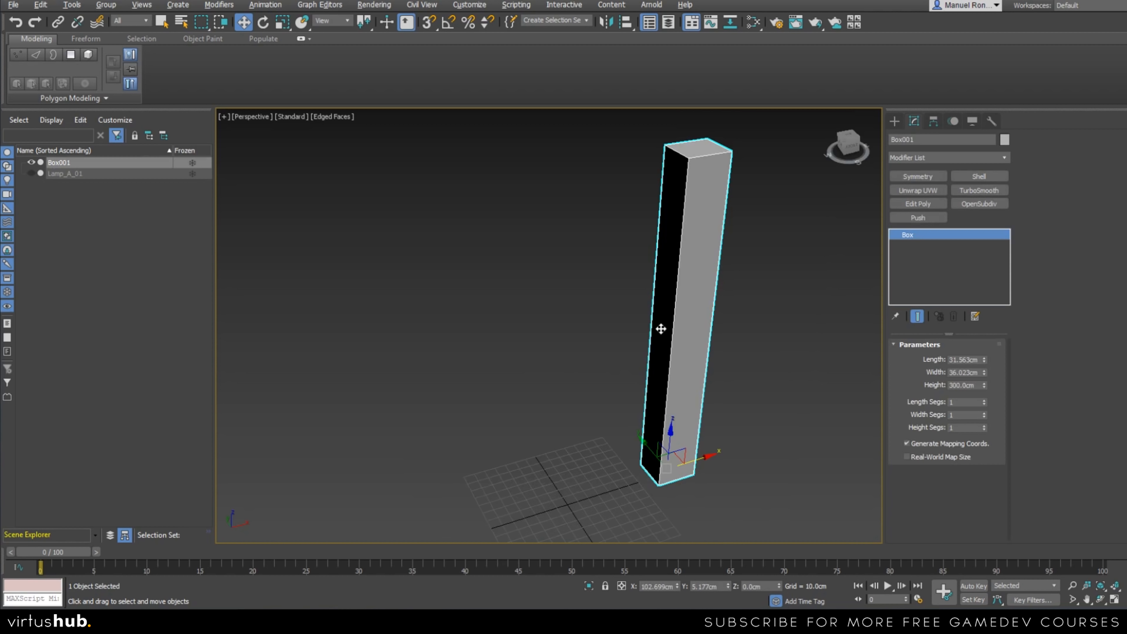
pyautogui.click(894, 120)
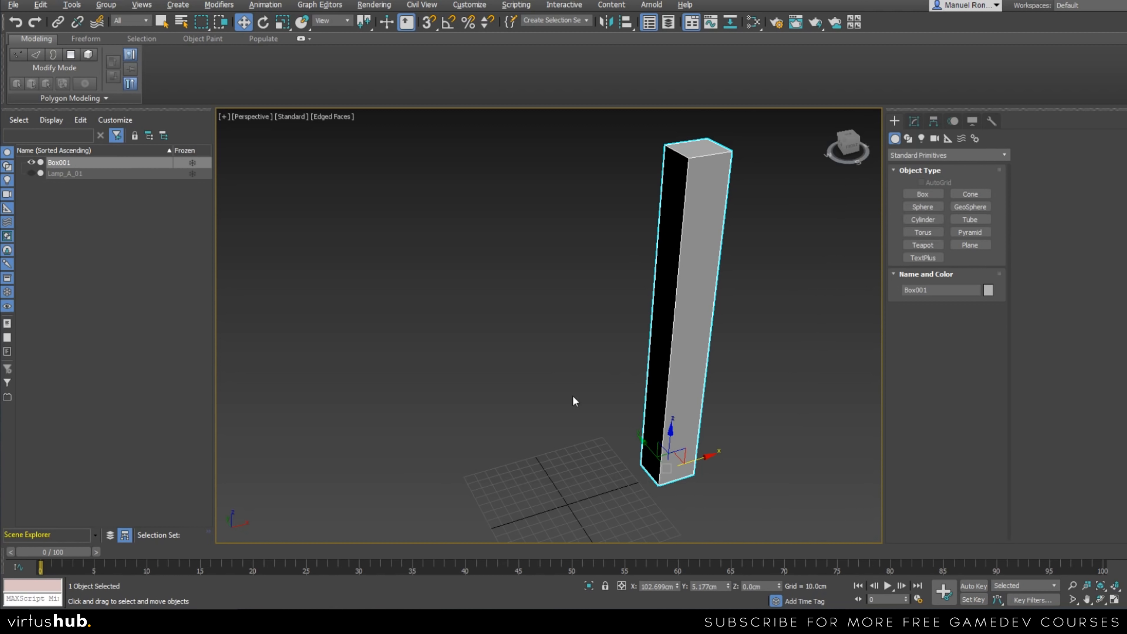
pyautogui.scroll(5, 538, 480)
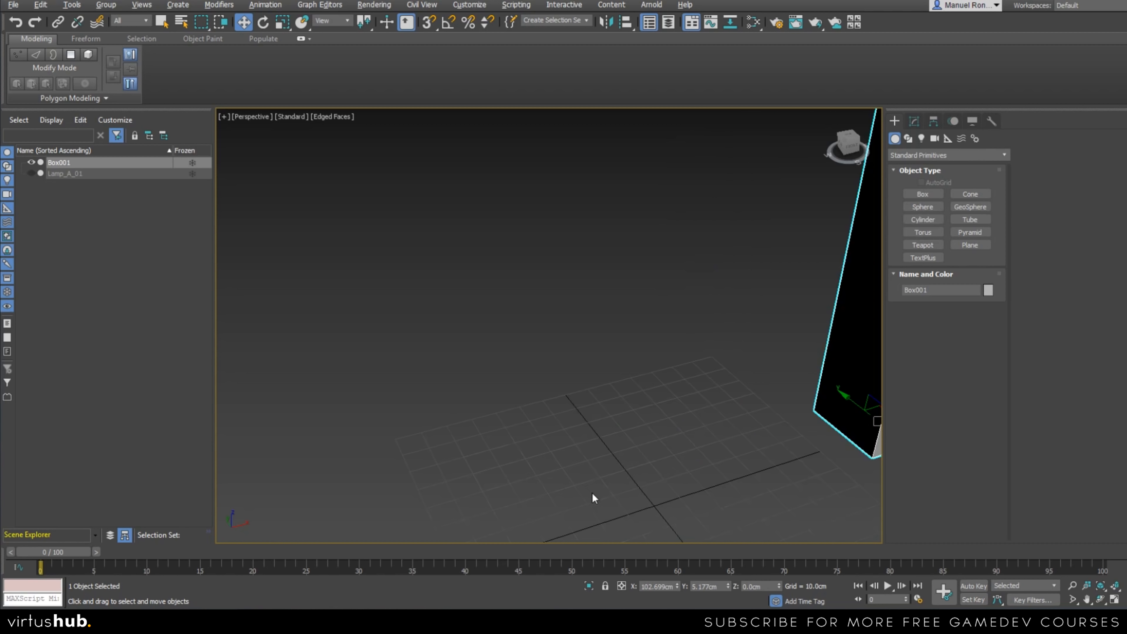
pyautogui.moveTo(686, 493); pyautogui.dragTo(632, 465, button='middle')
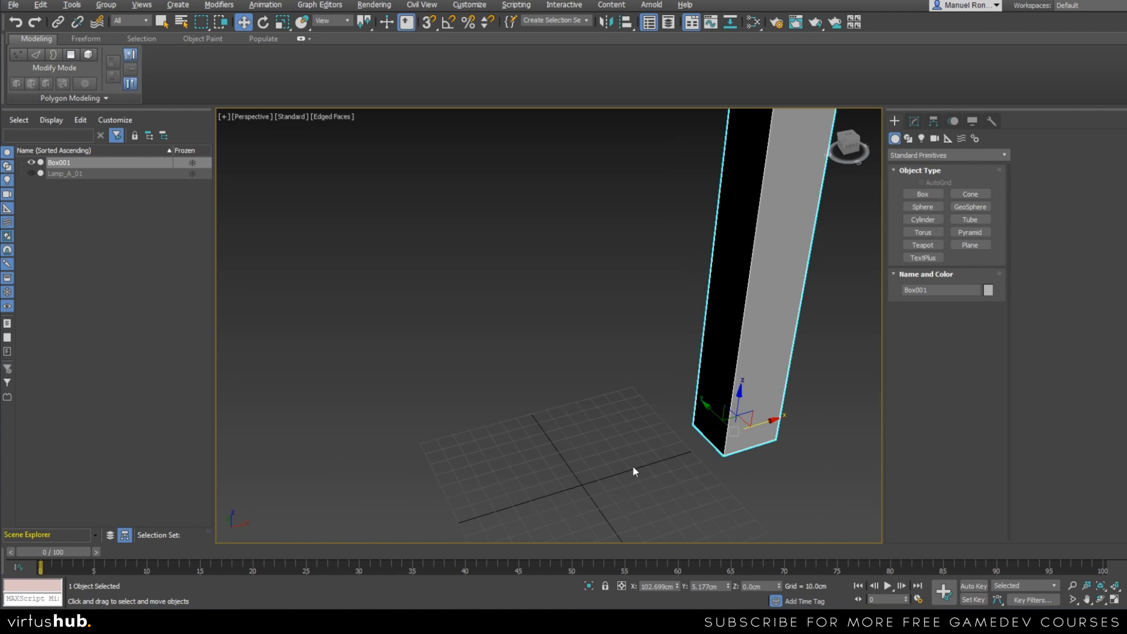
pyautogui.click(921, 217)
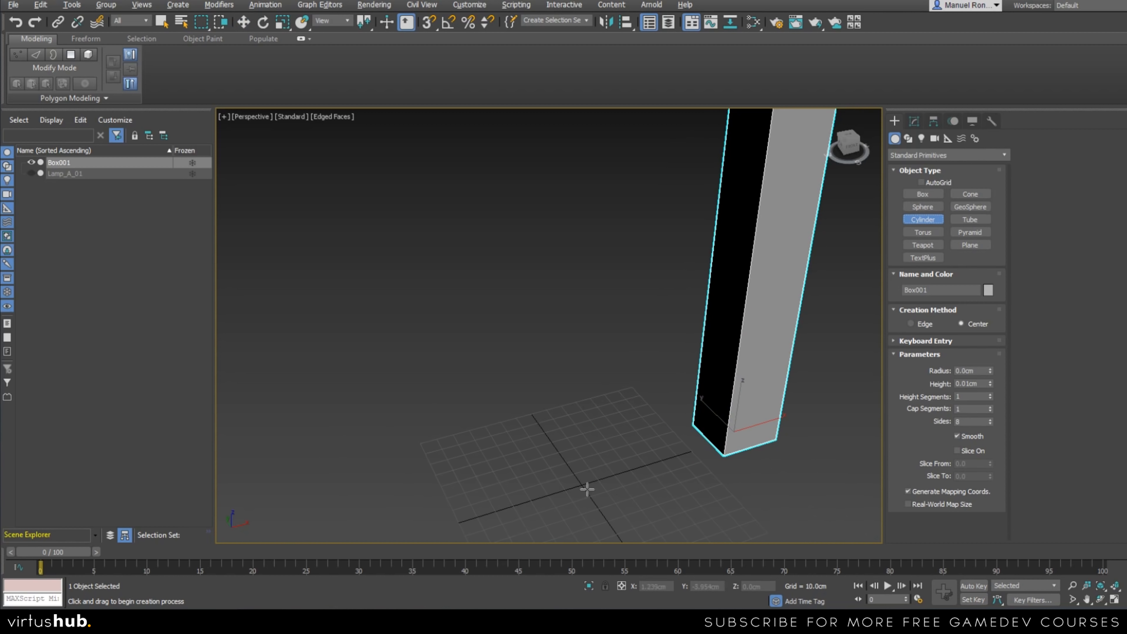
pyautogui.moveTo(583, 485); pyautogui.dragTo(579, 454)
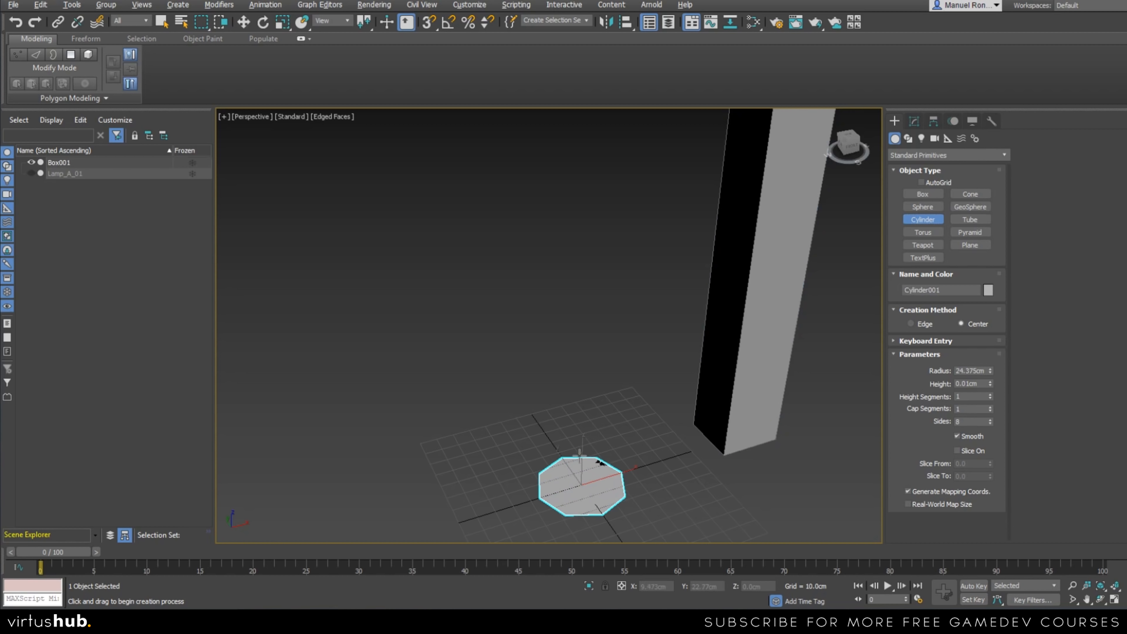
pyautogui.moveTo(579, 454)
pyautogui.mouseDown()
pyautogui.moveTo(582, 474)
pyautogui.moveTo(584, 456)
pyautogui.mouseUp()
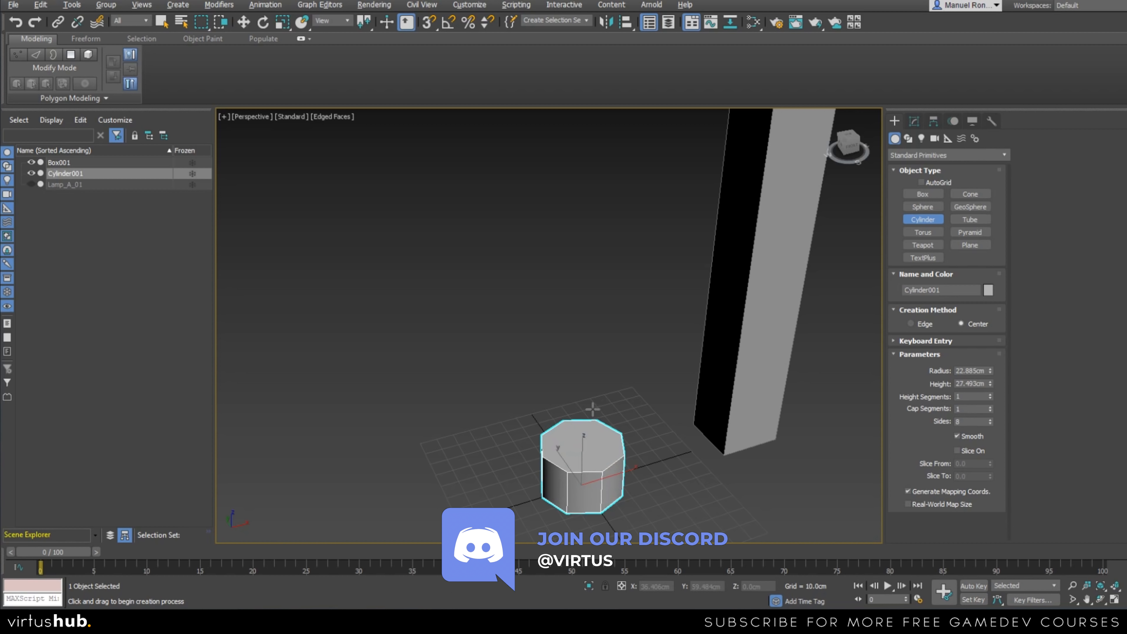
pyautogui.click(592, 419)
pyautogui.rightClick(644, 442)
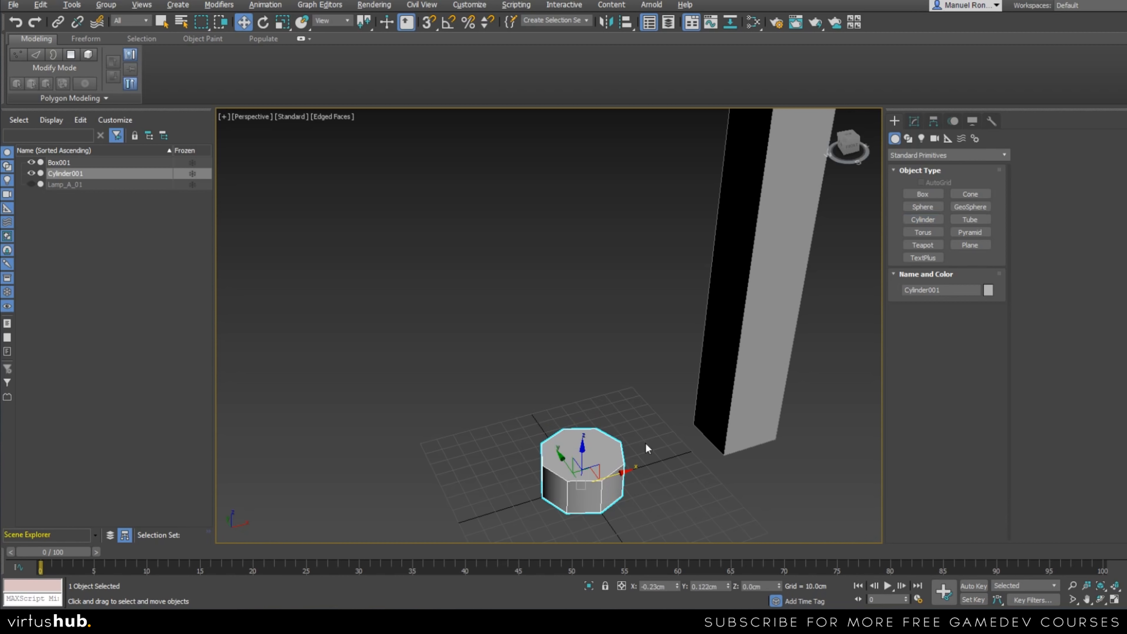
# Set the cylinder's radius to 22 cm.
pyautogui.click(912, 122)
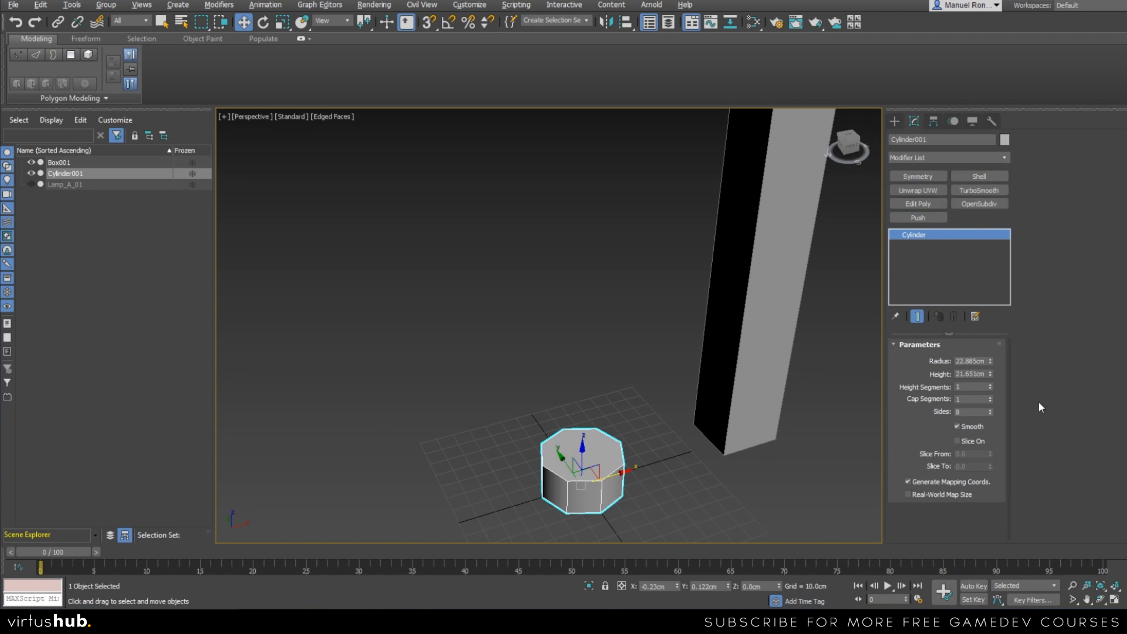
pyautogui.moveTo(597, 502); pyautogui.dragTo(567, 421, button='middle')
pyautogui.scroll(3, 567, 421)
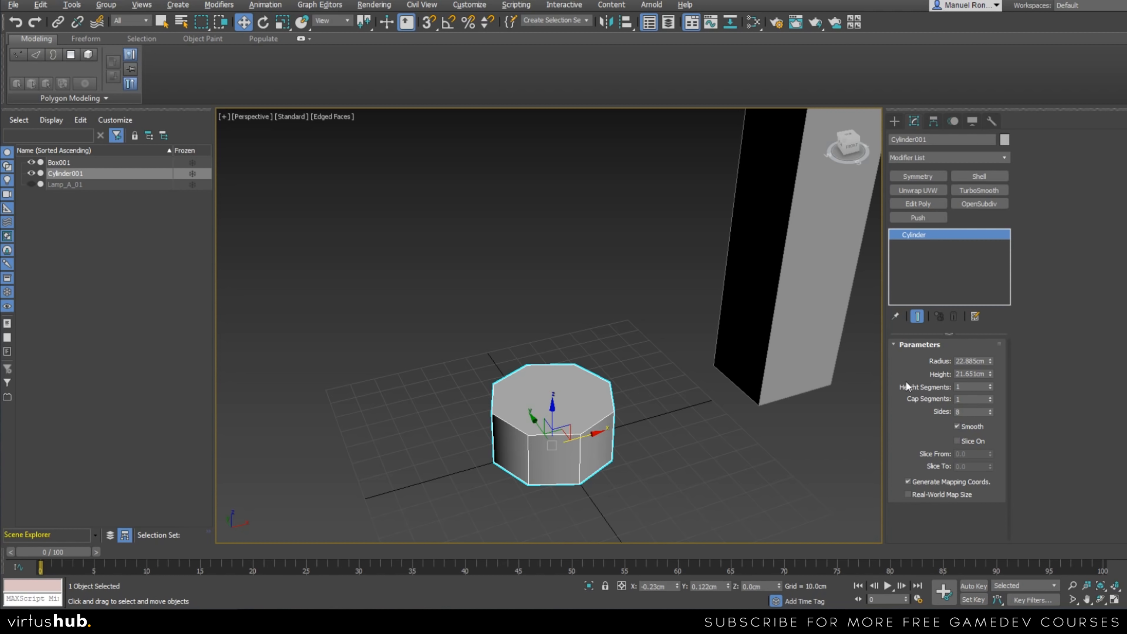
pyautogui.moveTo(510, 467); pyautogui.dragTo(557, 492, button='middle')
pyautogui.scroll(-5, 556, 492)
pyautogui.keyDown('alt'); pyautogui.moveTo(622, 483); pyautogui.dragTo(591, 494, button='middle'); pyautogui.keyUp('alt')
pyautogui.scroll(5, 587, 488)
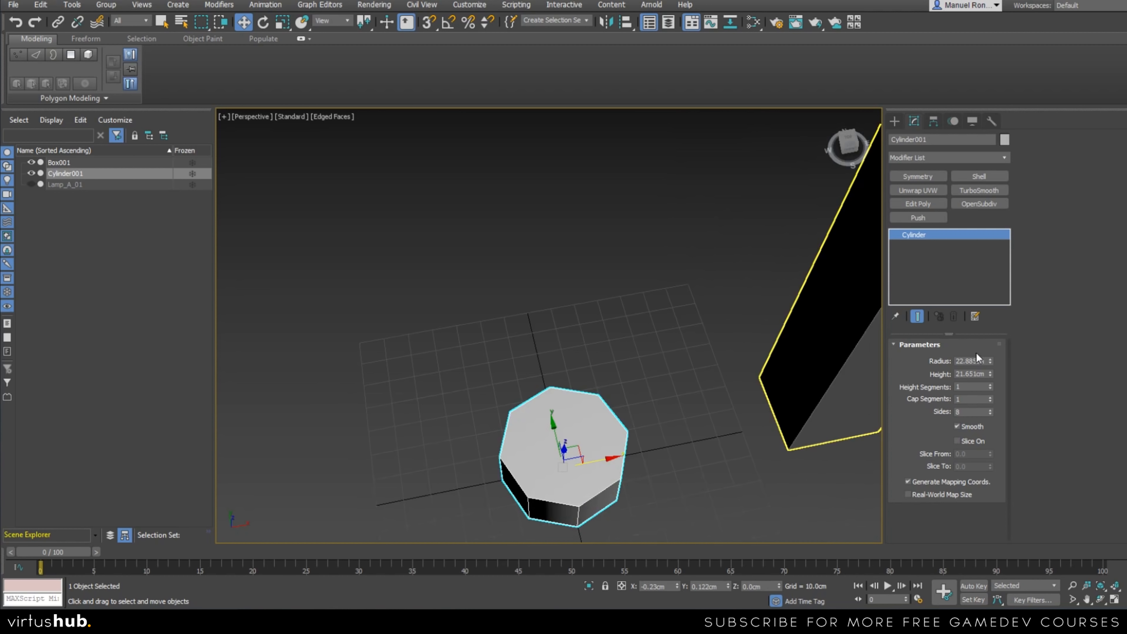
pyautogui.doubleClick(983, 360)
pyautogui.write('22')
pyautogui.press('Return')
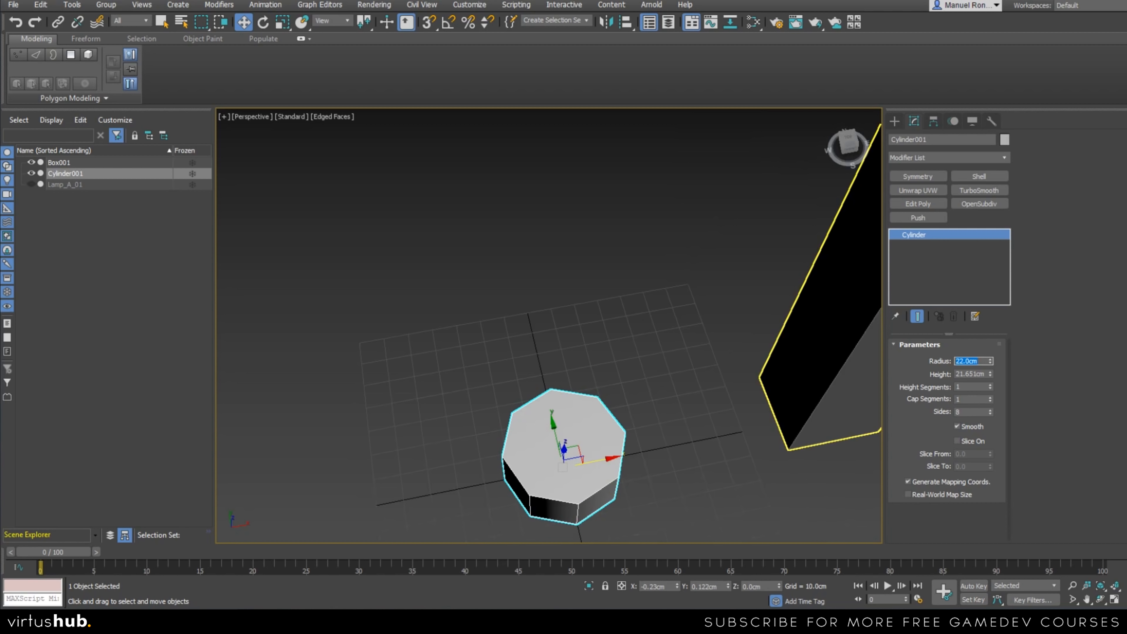
# Try 5 height segments on the cylinder and return the value to 1.
pyautogui.keyDown('alt'); pyautogui.moveTo(580, 419); pyautogui.dragTo(648, 399, button='middle'); pyautogui.keyUp('alt')
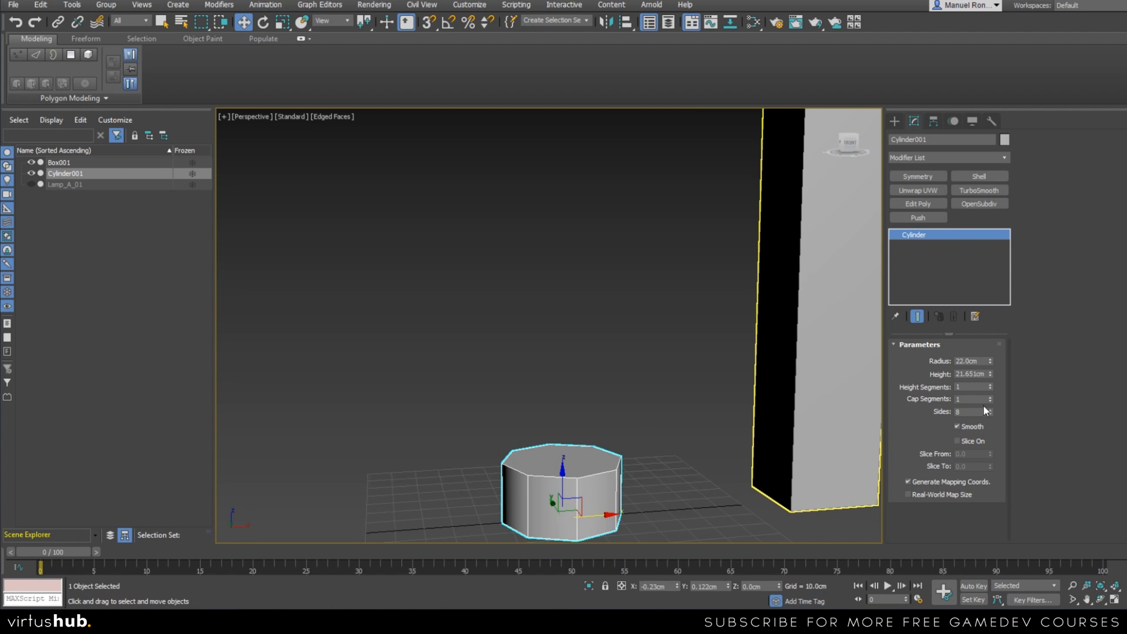
pyautogui.doubleClick(970, 386)
pyautogui.write('5')
pyautogui.press('Return')
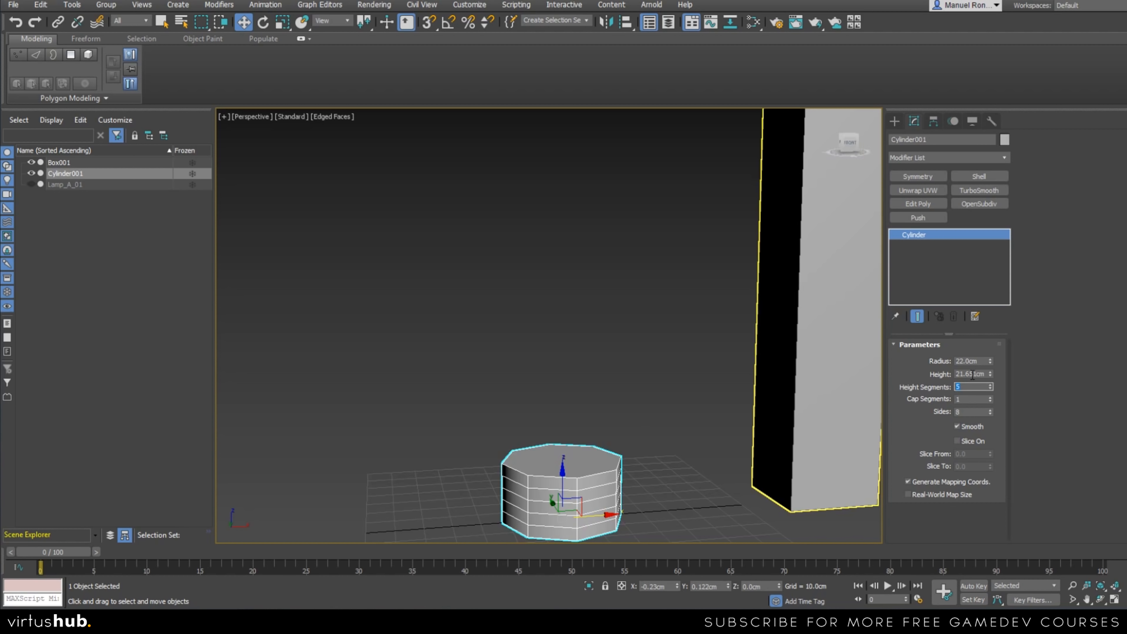
pyautogui.write('1')
pyautogui.press('Return')
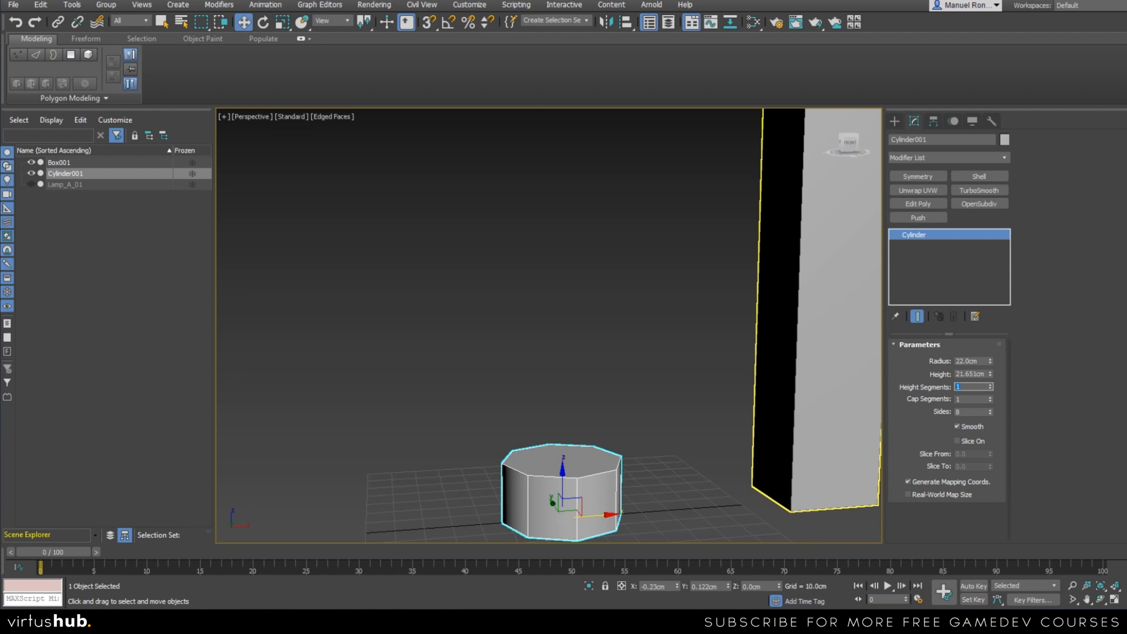
pyautogui.moveTo(482, 486); pyautogui.dragTo(521, 410, button='middle')
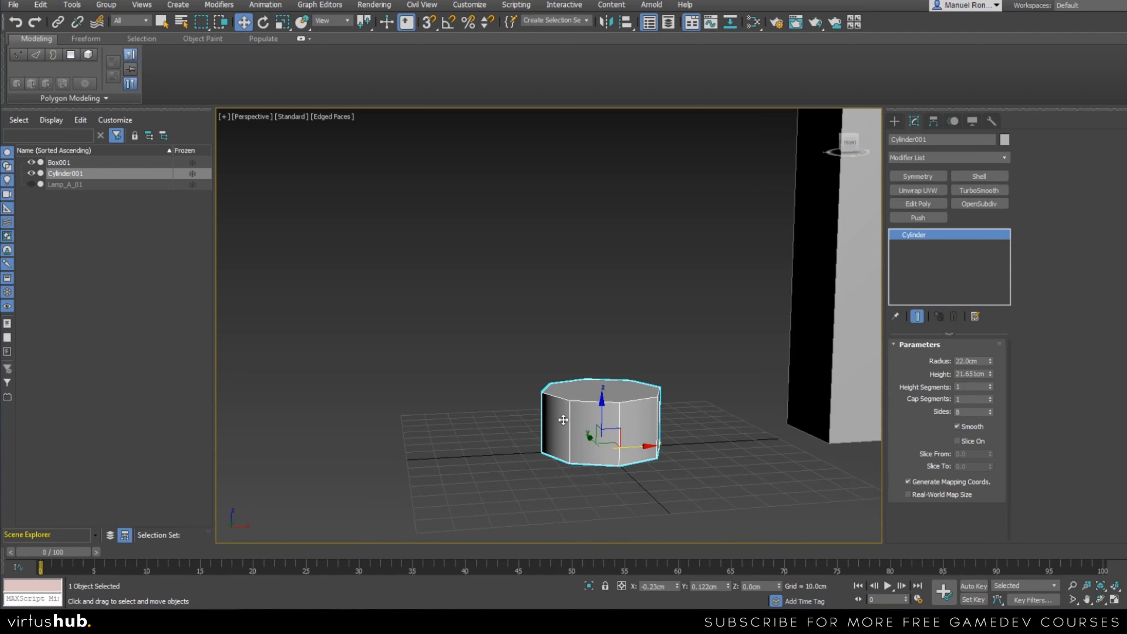
# Reposition the cylinder at the origin by resetting its X and Y position to 0 cm.
pyautogui.scroll(-4, 590, 419)
pyautogui.keyDown('alt'); pyautogui.moveTo(612, 445); pyautogui.dragTo(590, 469, button='middle'); pyautogui.keyUp('alt')
pyautogui.scroll(3, 599, 462)
pyautogui.scroll(-4, 597, 459)
pyautogui.moveTo(612, 432); pyautogui.dragTo(487, 421)
pyautogui.keyDown('alt'); pyautogui.moveTo(487, 420); pyautogui.dragTo(525, 417, button='middle'); pyautogui.keyUp('alt')
pyautogui.keyDown('alt'); pyautogui.moveTo(449, 450); pyautogui.dragTo(530, 439, button='middle'); pyautogui.keyUp('alt')
pyautogui.scroll(4, 489, 464)
pyautogui.moveTo(423, 361); pyautogui.dragTo(450, 411, button='middle')
pyautogui.keyDown('alt'); pyautogui.moveTo(495, 449); pyautogui.dragTo(464, 452, button='middle'); pyautogui.keyUp('alt')
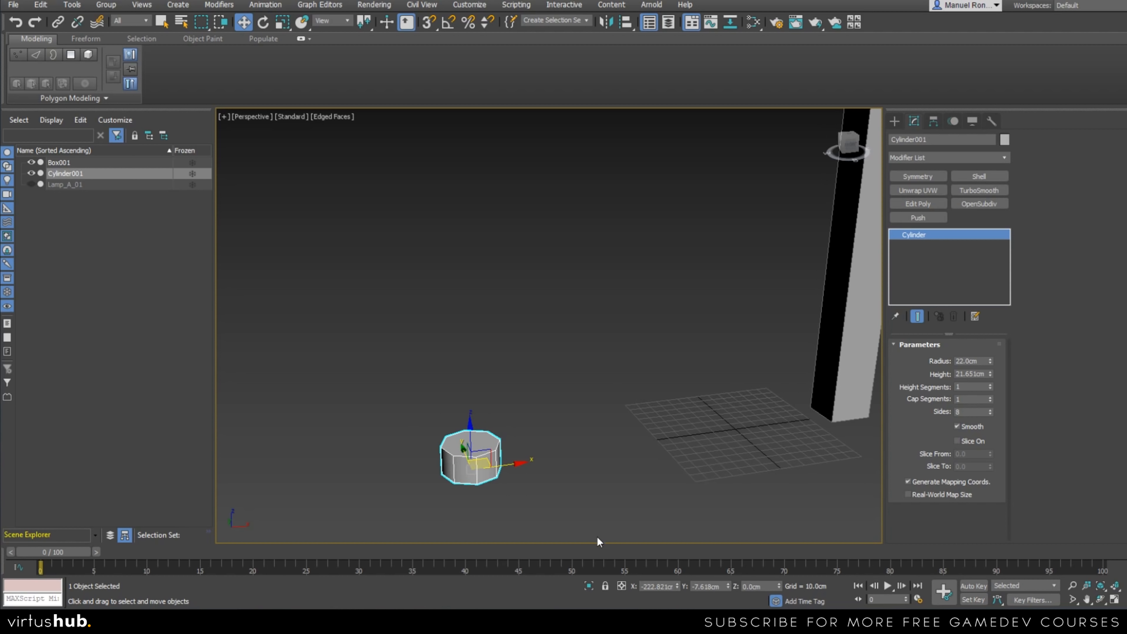
pyautogui.rightClick(678, 584)
pyautogui.rightClick(728, 586)
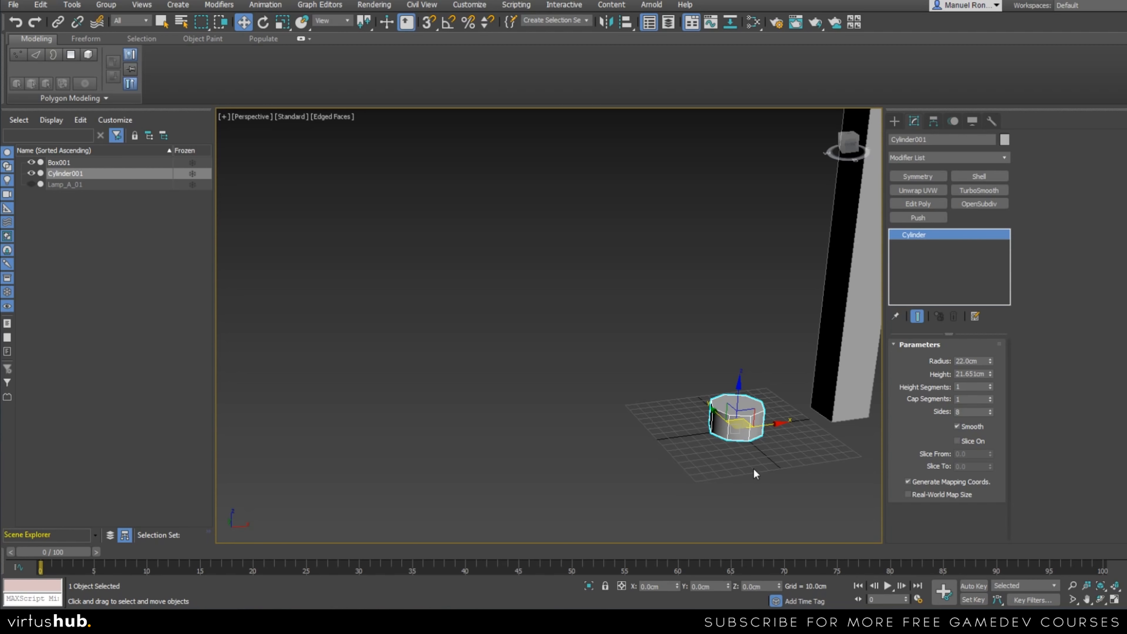
# Move the cylinder off the grid center and zero its X and Y position again.
pyautogui.moveTo(751, 466); pyautogui.dragTo(647, 479, button='middle')
pyautogui.scroll(2, 643, 472)
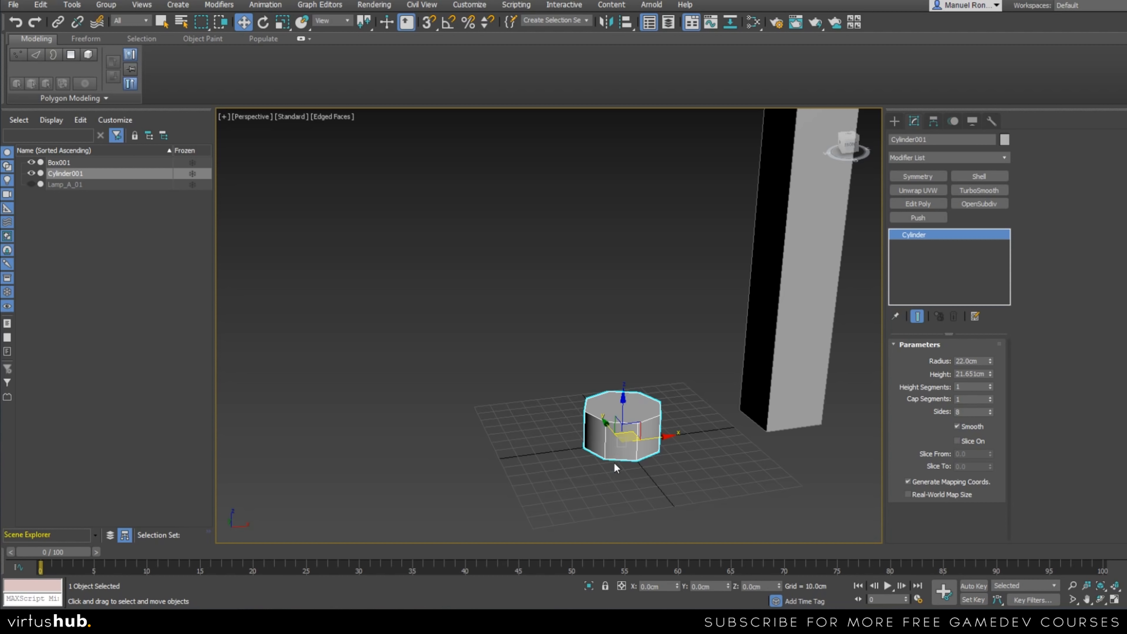
pyautogui.scroll(5, 615, 457)
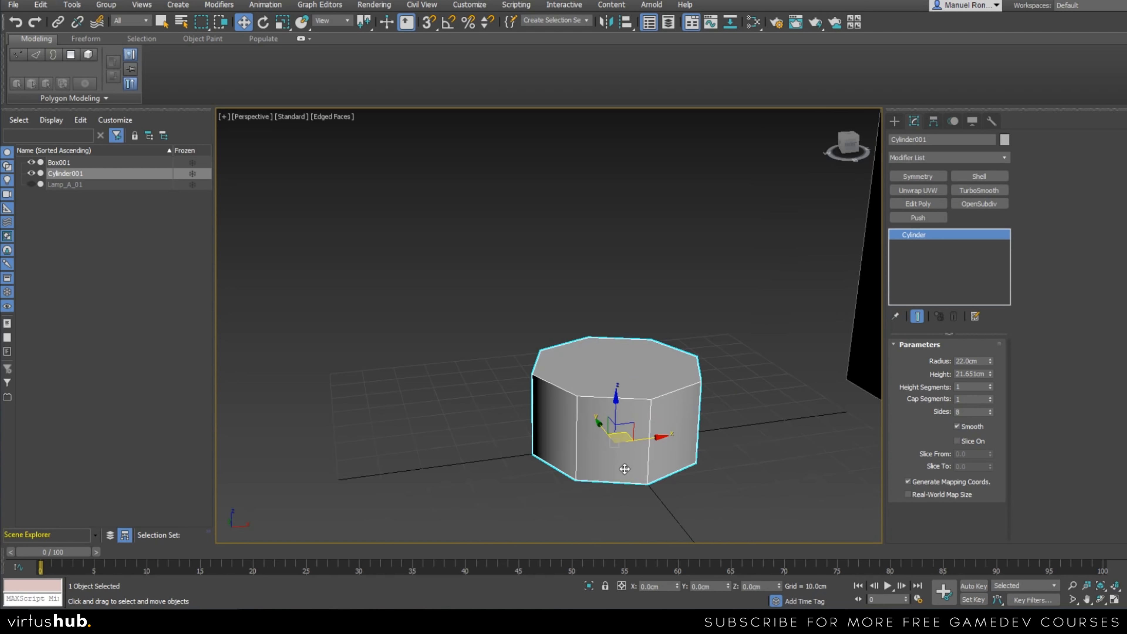
pyautogui.keyDown('alt'); pyautogui.moveTo(619, 448); pyautogui.dragTo(622, 472, button='middle'); pyautogui.keyUp('alt')
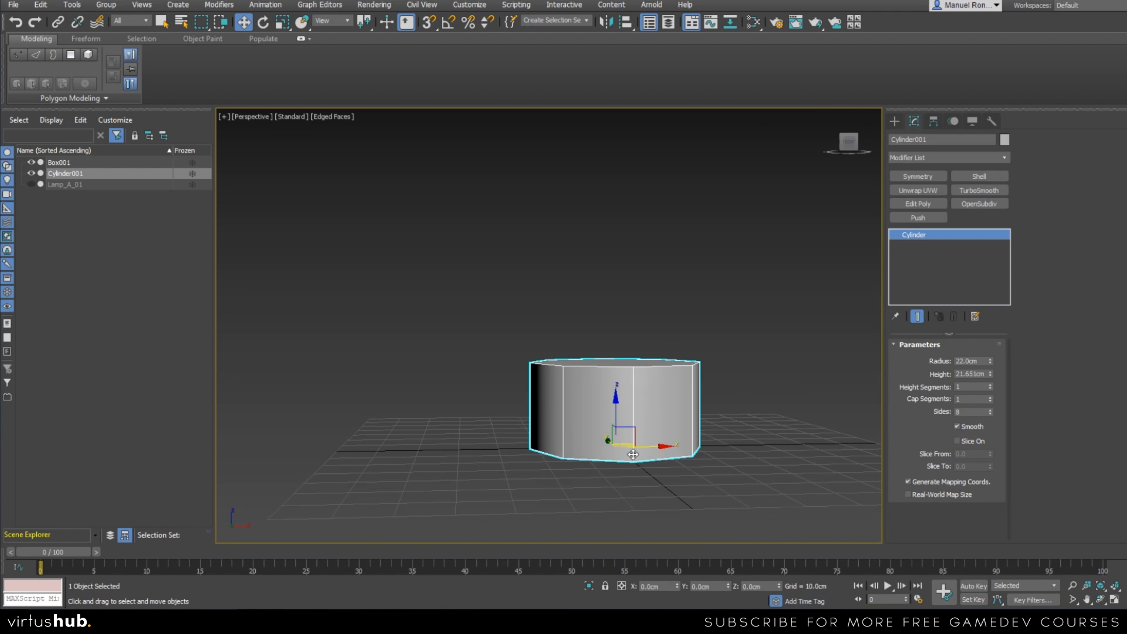
pyautogui.scroll(-5, 648, 449)
pyautogui.moveTo(649, 449)
pyautogui.keyDown('alt'); pyautogui.mouseDown(button='middle')
pyautogui.moveTo(653, 468)
pyautogui.moveTo(635, 462)
pyautogui.mouseUp(button='middle'); pyautogui.keyUp('alt')
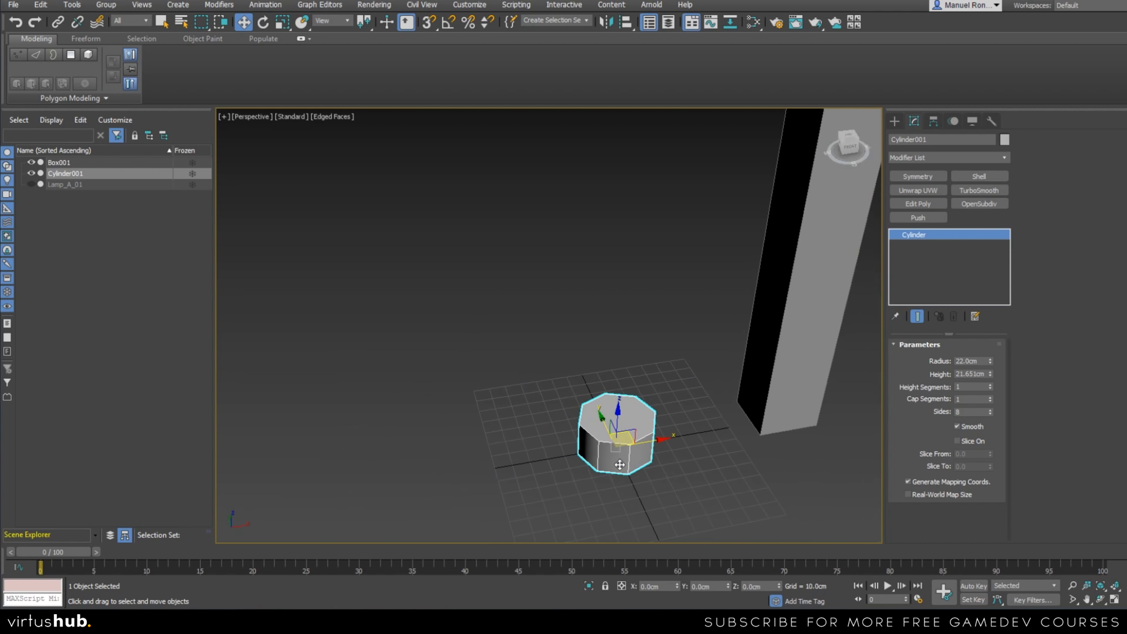
pyautogui.moveTo(625, 439); pyautogui.dragTo(820, 398)
pyautogui.rightClick(677, 586)
pyautogui.rightClick(728, 587)
# Convert the cylinder to an Editable Poly.
pyautogui.scroll(4, 630, 461)
pyautogui.keyDown('alt'); pyautogui.moveTo(635, 497); pyautogui.dragTo(641, 431, button='middle'); pyautogui.keyUp('alt')
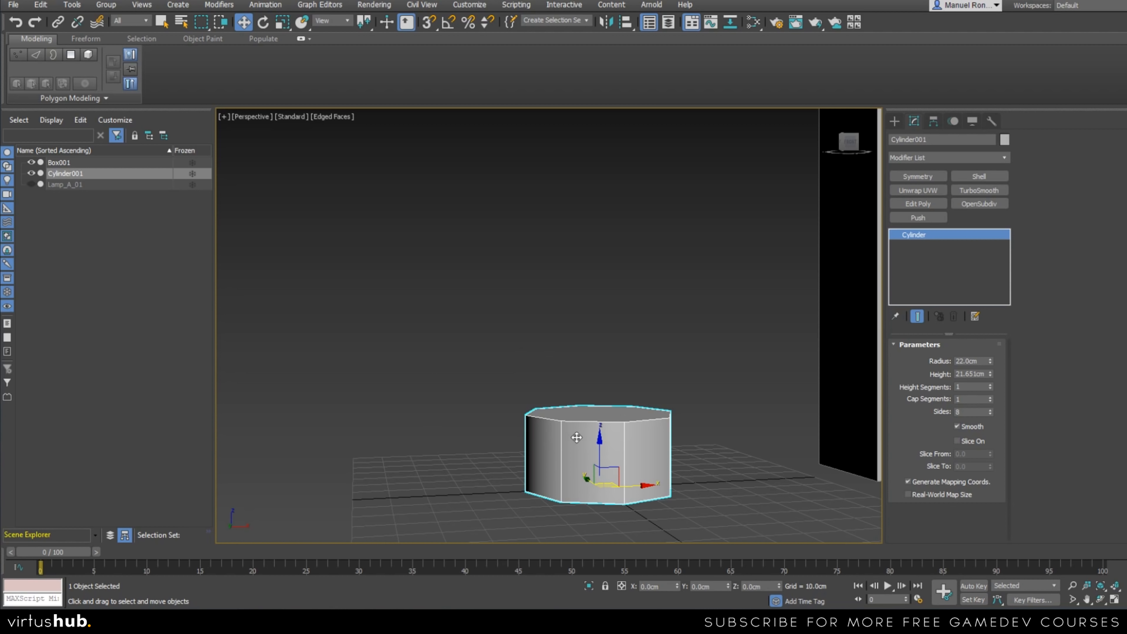
pyautogui.moveTo(674, 368); pyautogui.dragTo(662, 400, button='middle')
pyautogui.rightClick(662, 401)
pyautogui.moveTo(764, 525)
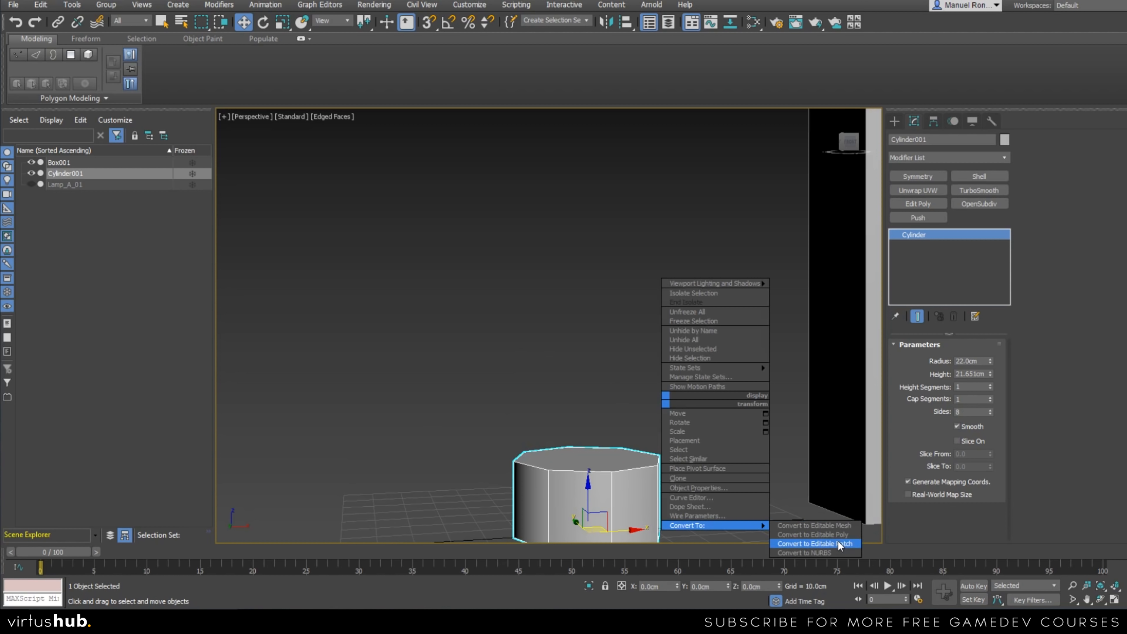
pyautogui.rightClick(572, 378)
pyautogui.moveTo(656, 501)
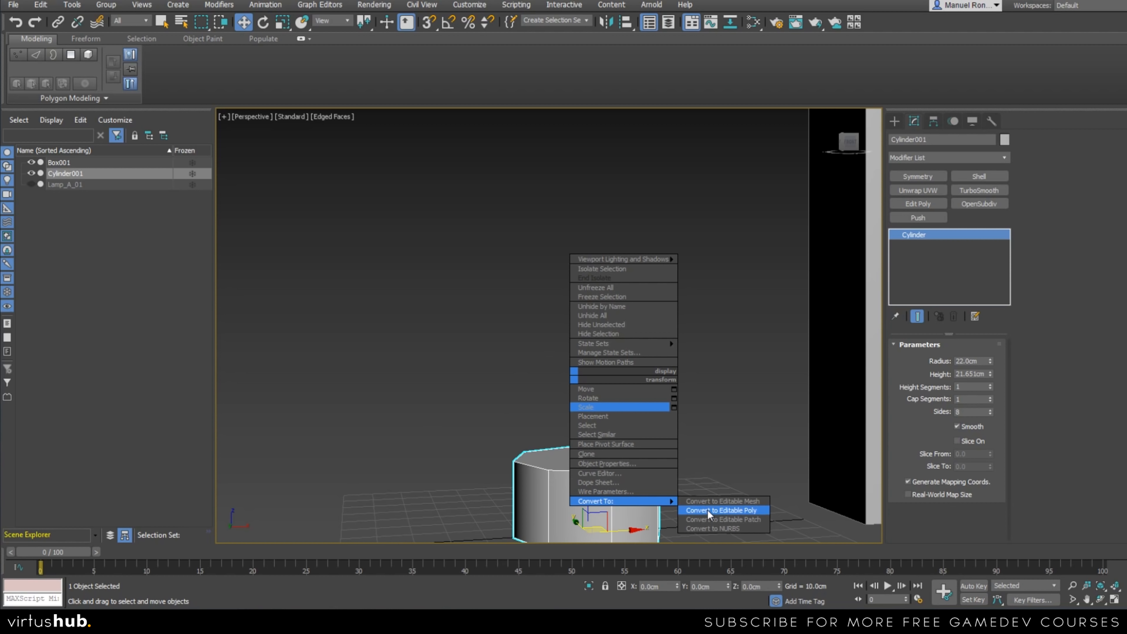
pyautogui.click(747, 513)
# Delete the top and bottom cap polygons of the cylinder.
pyautogui.moveTo(657, 515); pyautogui.dragTo(723, 460, button='middle')
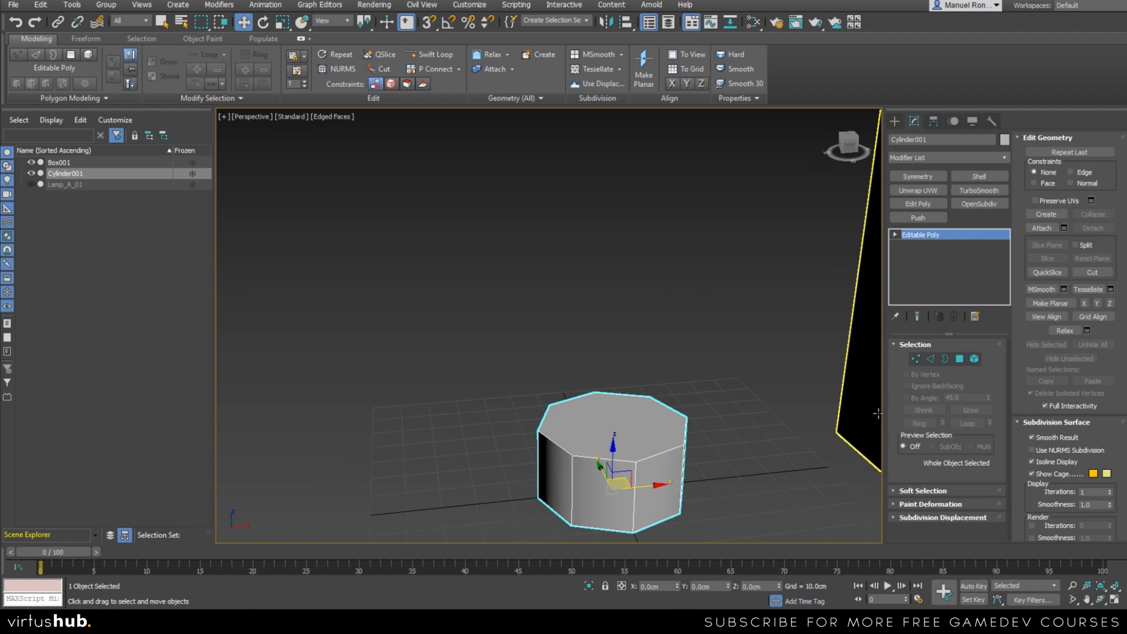
pyautogui.click(959, 359)
pyautogui.click(623, 426)
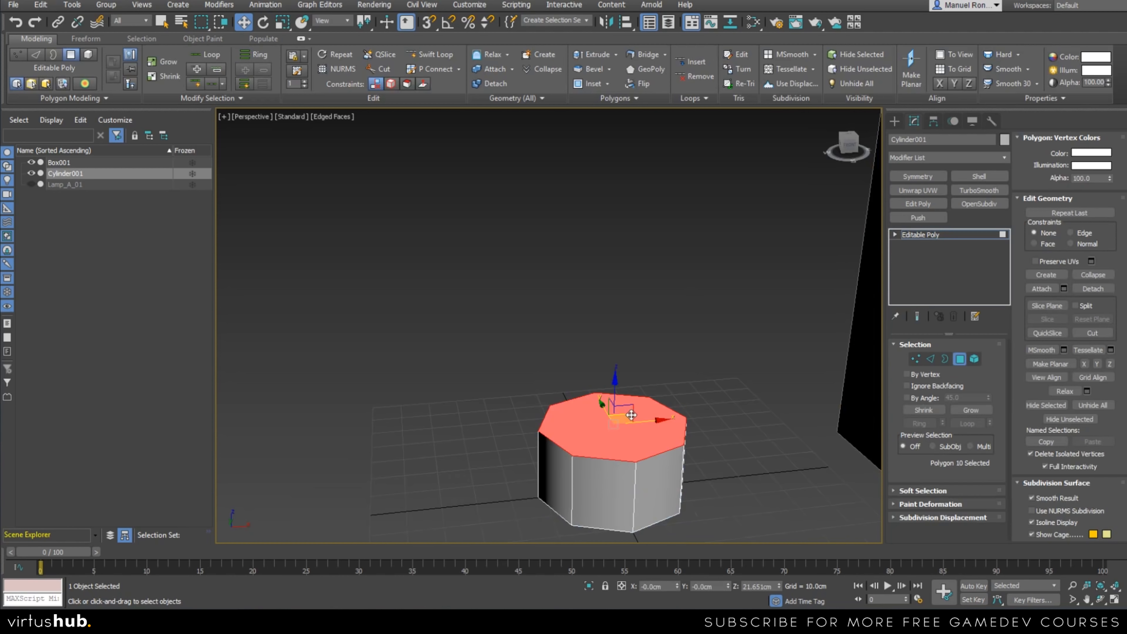
pyautogui.press('Delete')
pyautogui.keyDown('alt'); pyautogui.moveTo(692, 517); pyautogui.dragTo(663, 464, button='middle'); pyautogui.keyUp('alt')
pyautogui.click(661, 461)
pyautogui.press('Delete')
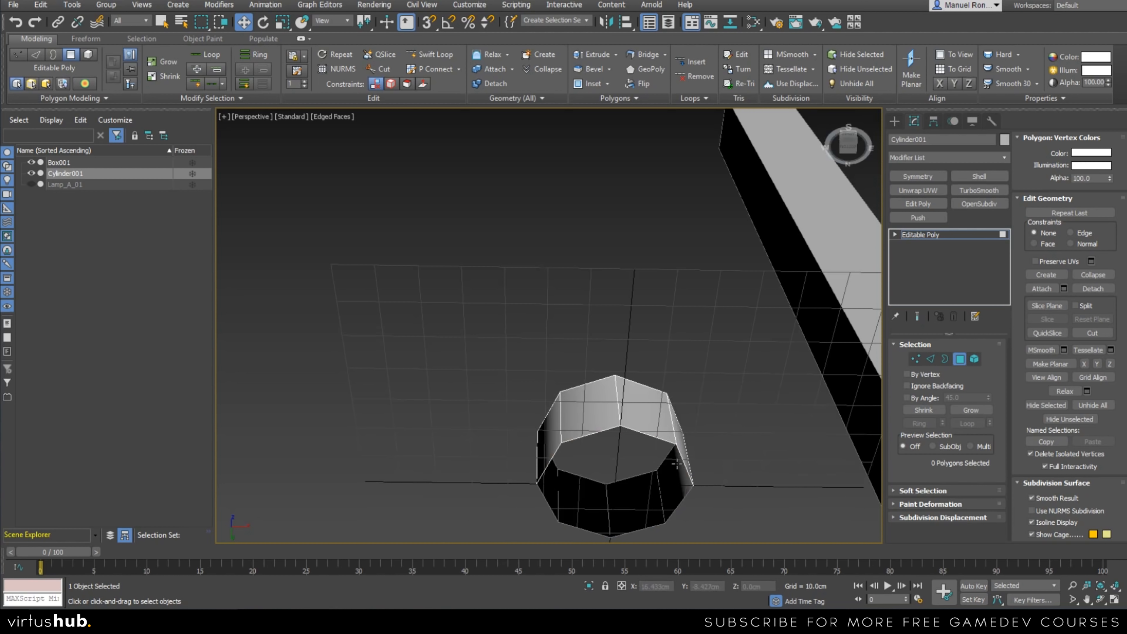
# Undo the bottom cap's deletion to examine the polygon from below, and remove it again.
pyautogui.hotkey('ctrl', 'z')
pyautogui.scroll(3, 613, 482)
pyautogui.keyDown('alt'); pyautogui.moveTo(613, 482); pyautogui.dragTo(632, 470, button='middle'); pyautogui.keyUp('alt')
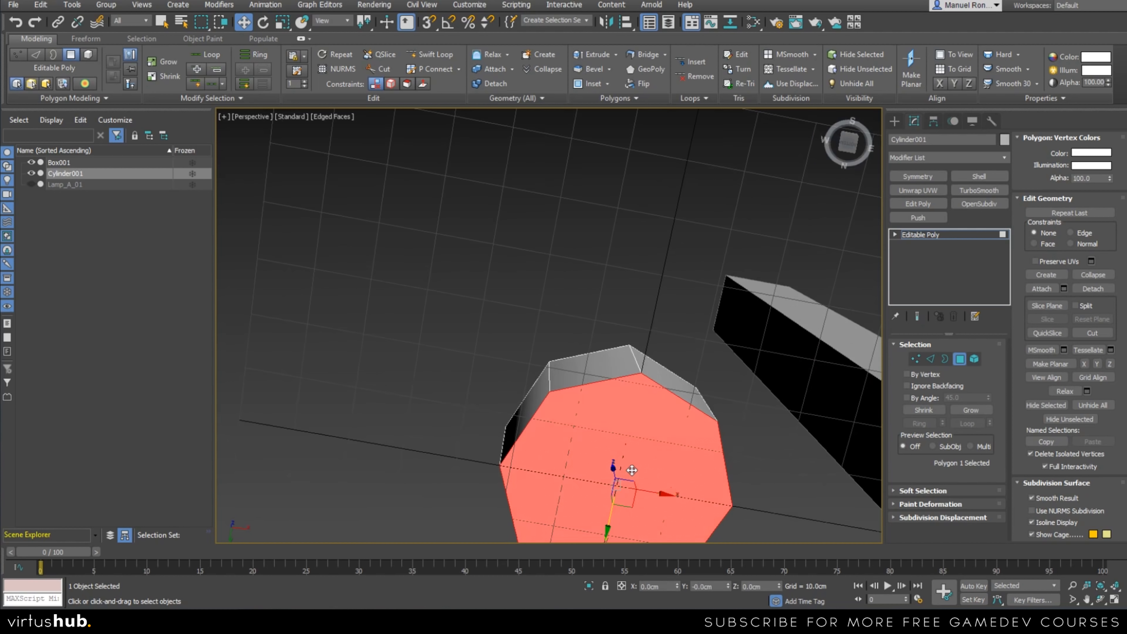
pyautogui.keyDown('alt'); pyautogui.moveTo(639, 402); pyautogui.dragTo(595, 331, button='middle'); pyautogui.keyUp('alt')
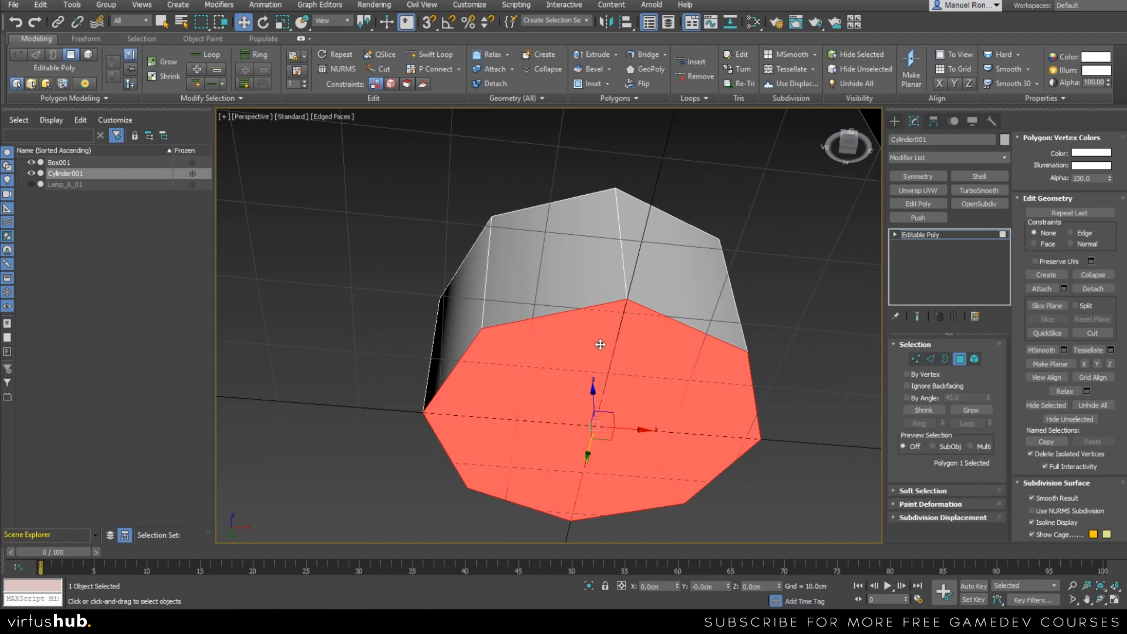
pyautogui.keyDown('alt'); pyautogui.moveTo(626, 391); pyautogui.dragTo(617, 361, button='middle'); pyautogui.keyUp('alt')
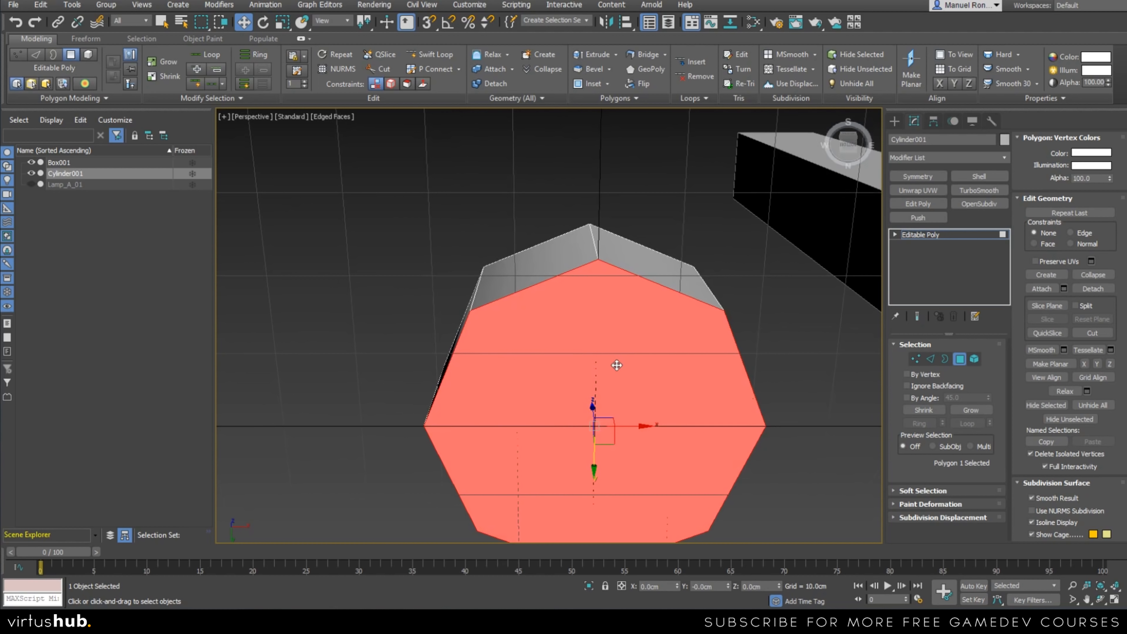
pyautogui.keyDown('alt'); pyautogui.moveTo(689, 457); pyautogui.dragTo(631, 407, button='middle'); pyautogui.keyUp('alt')
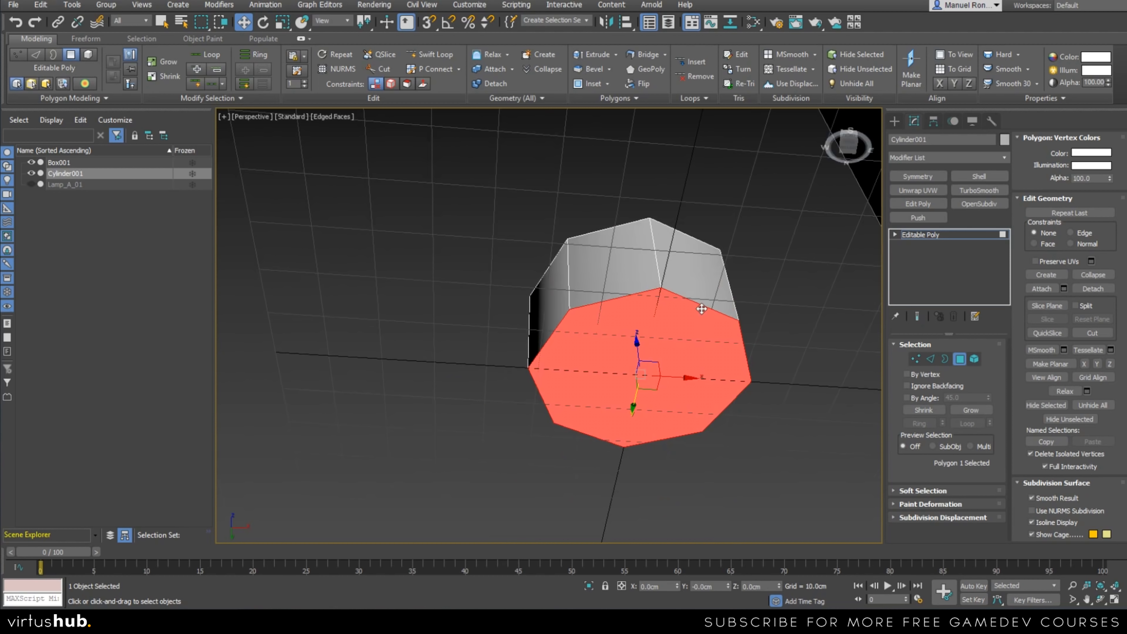
pyautogui.keyDown('alt'); pyautogui.moveTo(671, 424); pyautogui.dragTo(656, 391, button='middle'); pyautogui.keyUp('alt')
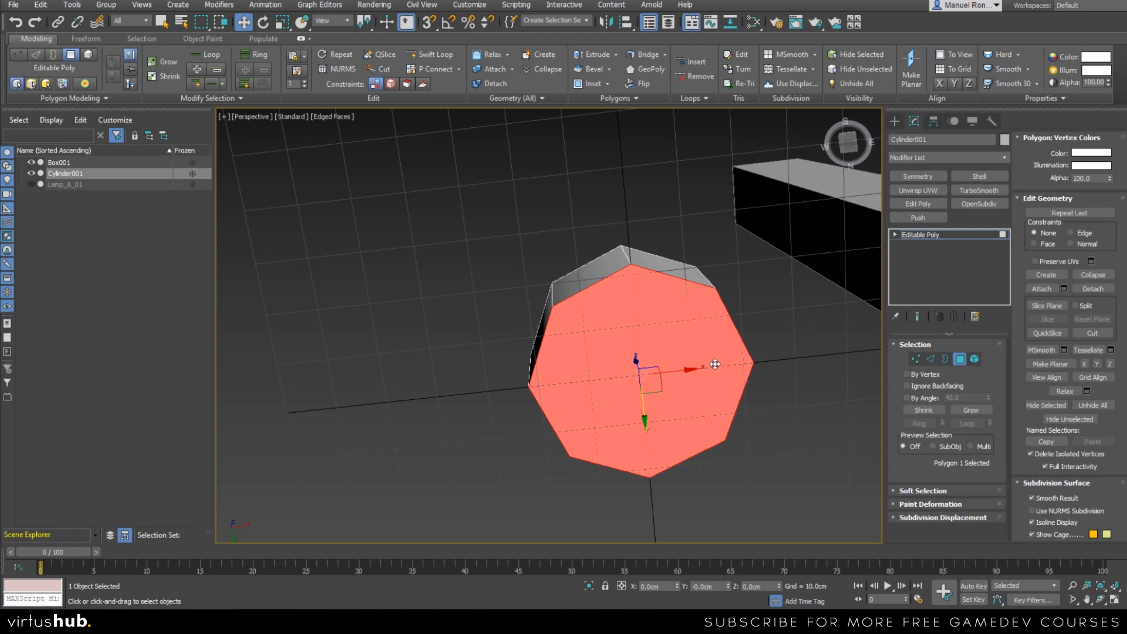
pyautogui.keyDown('alt'); pyautogui.moveTo(603, 373); pyautogui.dragTo(697, 409, button='middle'); pyautogui.keyUp('alt')
pyautogui.keyDown('alt'); pyautogui.moveTo(781, 470); pyautogui.dragTo(767, 426, button='middle'); pyautogui.keyUp('alt')
pyautogui.click(767, 426)
# Switch the open cylinder to Border selection and examine the scene in the Front, Top and Perspective views.
pyautogui.click(944, 359)
pyautogui.scroll(-10, 610, 335)
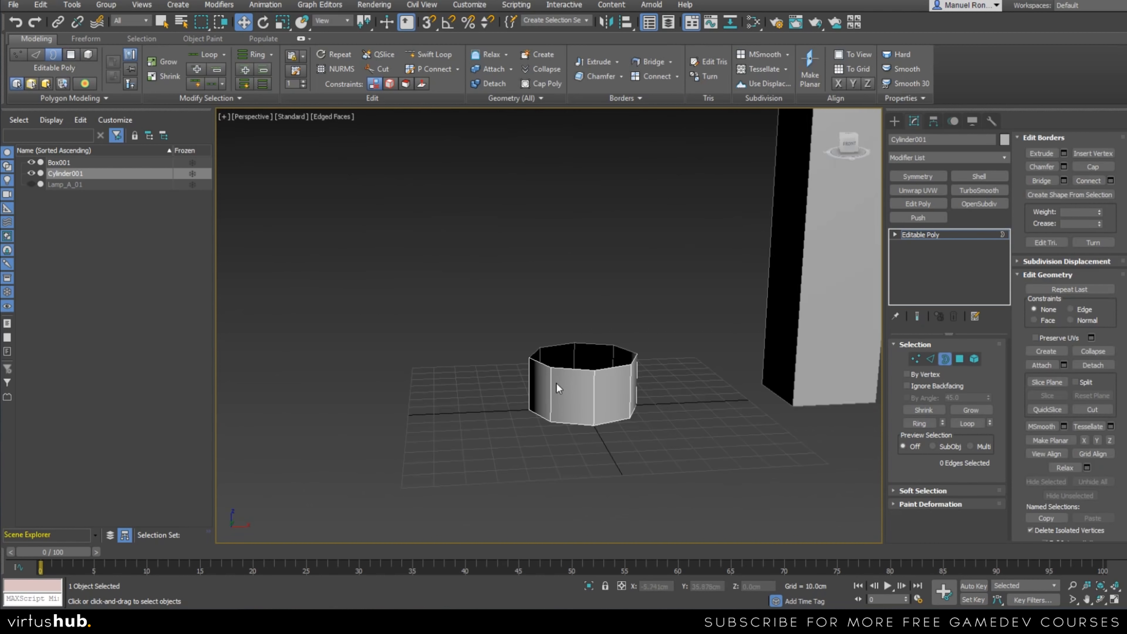
pyautogui.scroll(5, 617, 413)
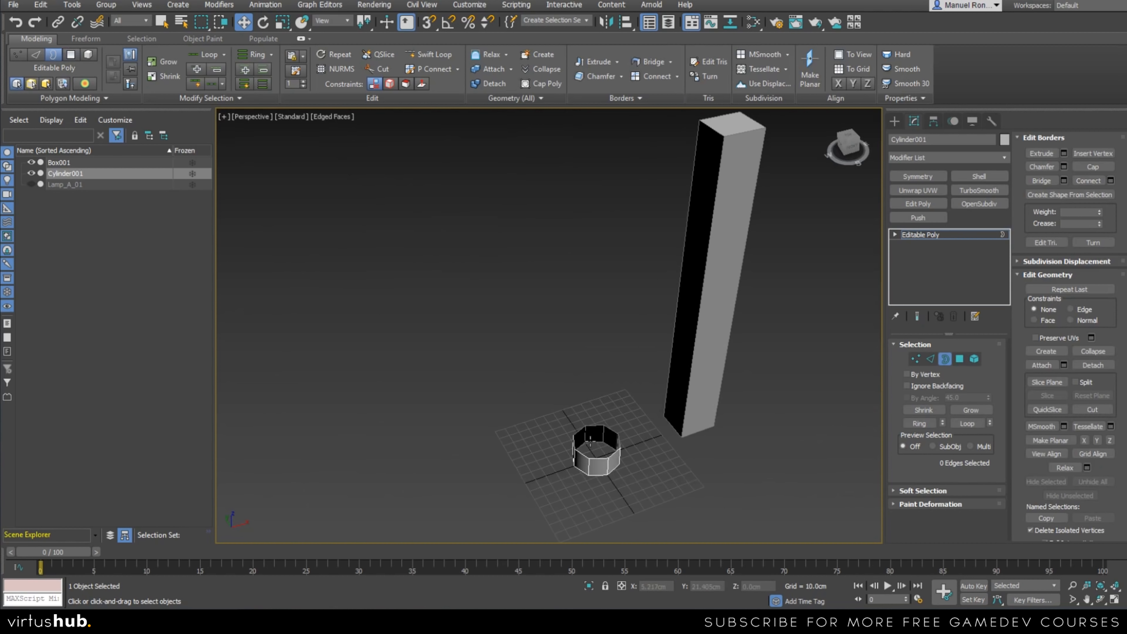
pyautogui.keyDown('alt'); pyautogui.moveTo(626, 536); pyautogui.dragTo(632, 401, button='middle'); pyautogui.keyUp('alt')
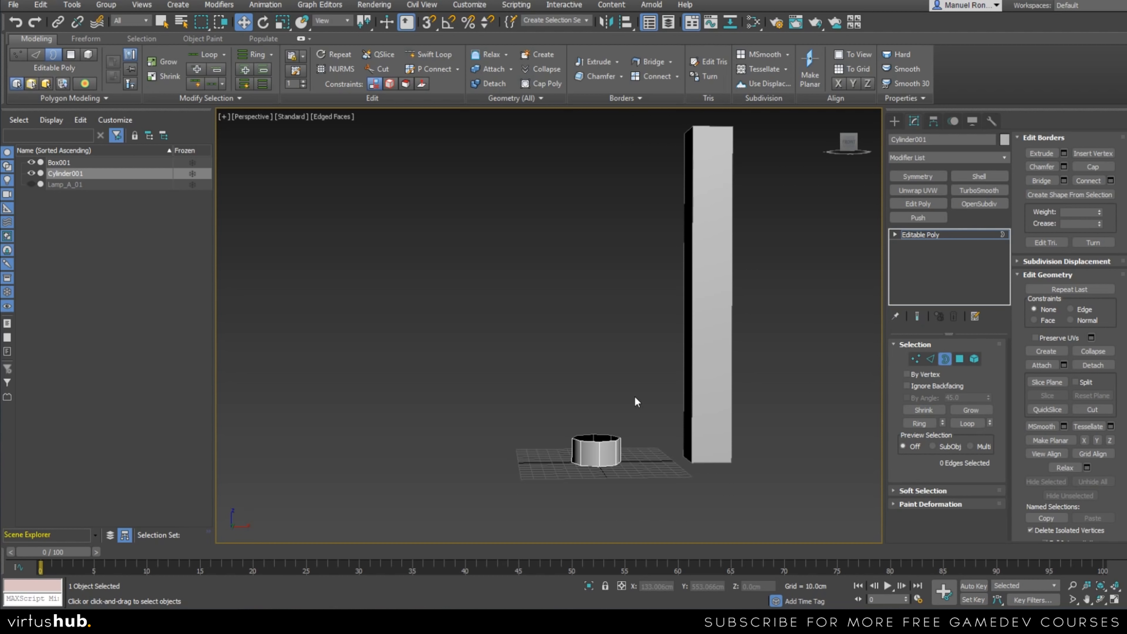
pyautogui.press('f')
pyautogui.moveTo(703, 476); pyautogui.dragTo(675, 468, button='middle')
pyautogui.press('t')
pyautogui.moveTo(563, 341); pyautogui.dragTo(568, 386, button='middle')
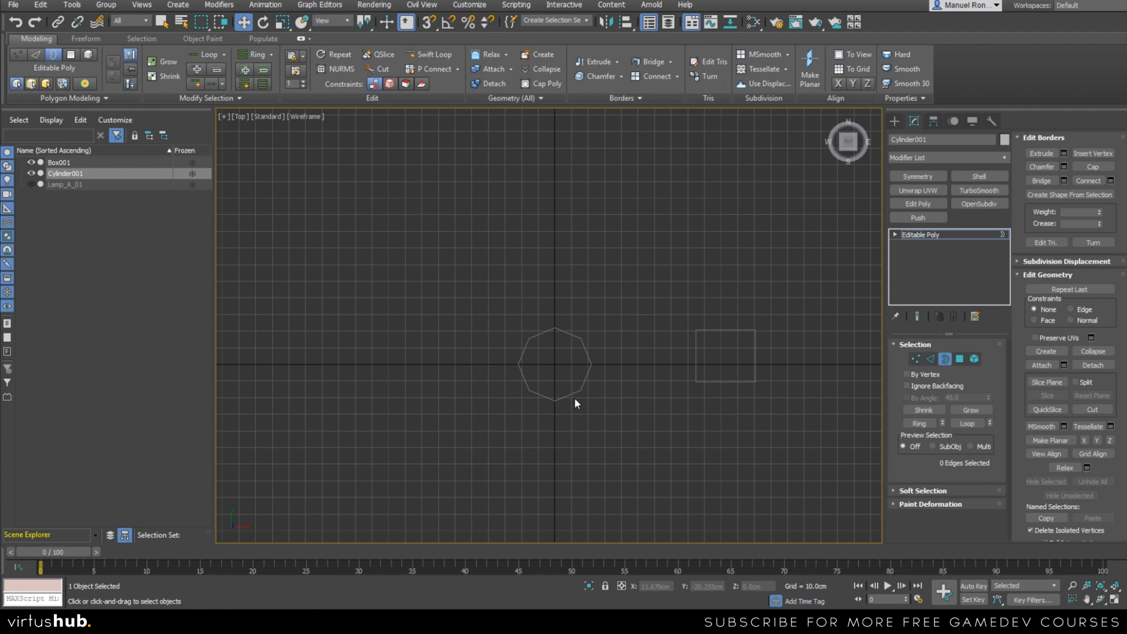
pyautogui.press('f')
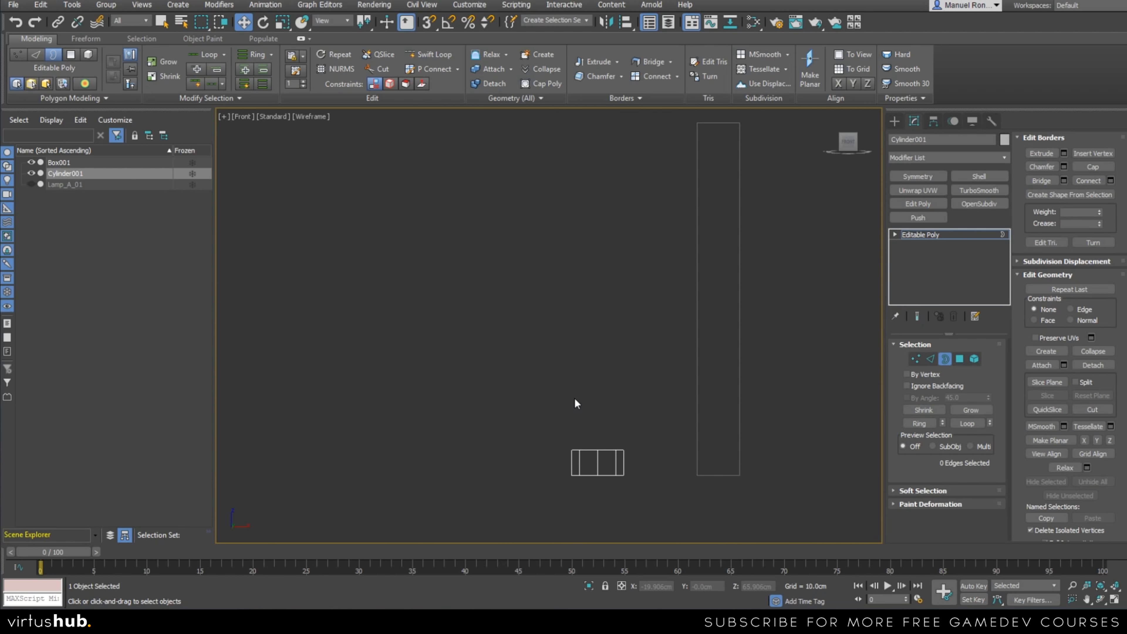
pyautogui.press('p')
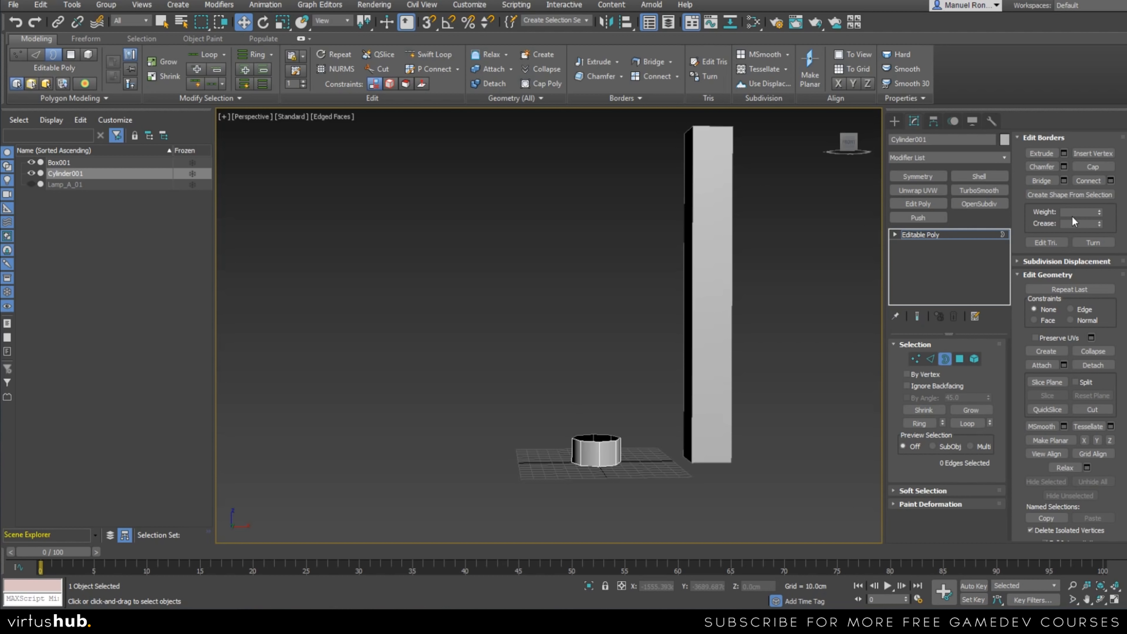
# Compare the open cylinder up close in the Front and Perspective views.
pyautogui.scroll(4, 553, 414)
pyautogui.keyDown('alt'); pyautogui.moveTo(573, 400); pyautogui.dragTo(553, 415, button='middle'); pyautogui.keyUp('alt')
pyautogui.press('f')
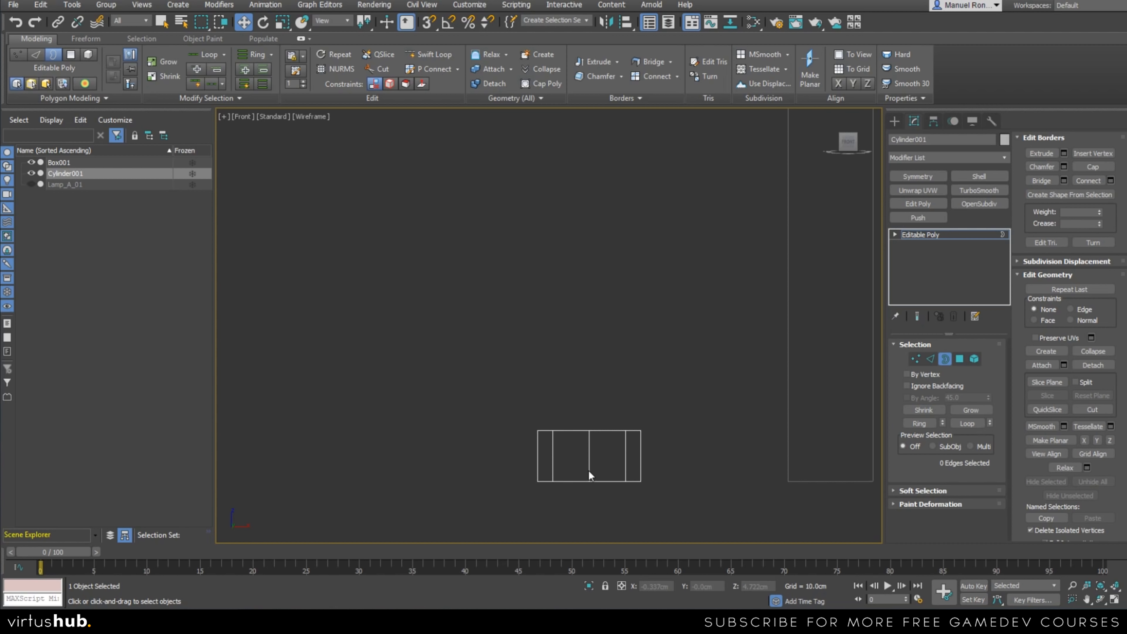
pyautogui.moveTo(622, 450); pyautogui.dragTo(645, 477, button='middle')
pyautogui.press('p')
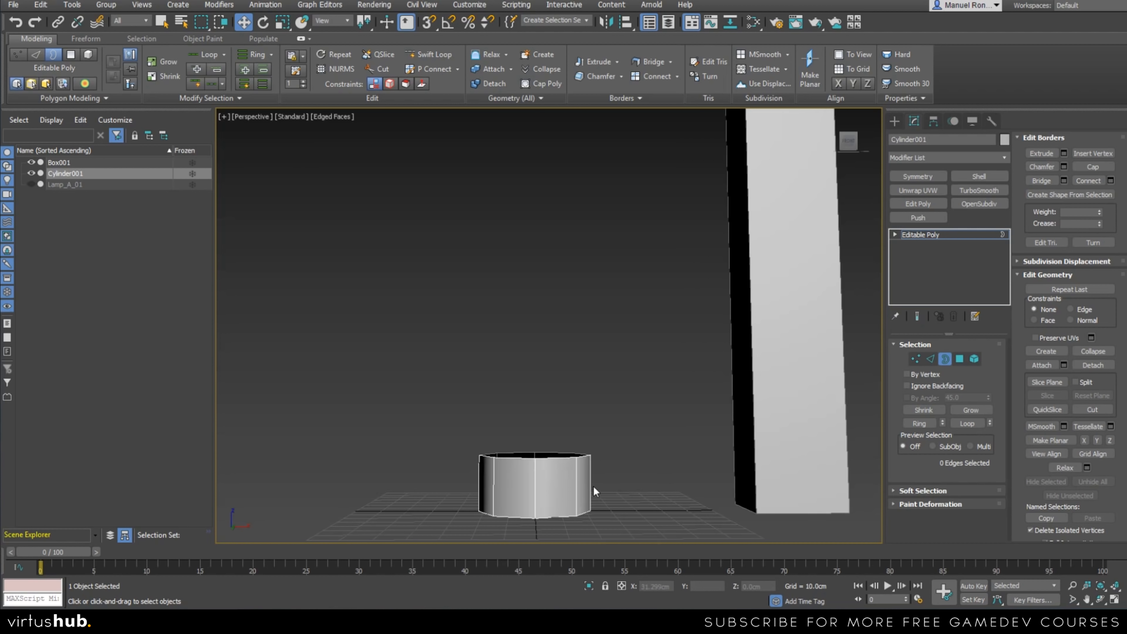
pyautogui.keyDown('alt'); pyautogui.moveTo(528, 418); pyautogui.dragTo(599, 451, button='middle'); pyautogui.keyUp('alt')
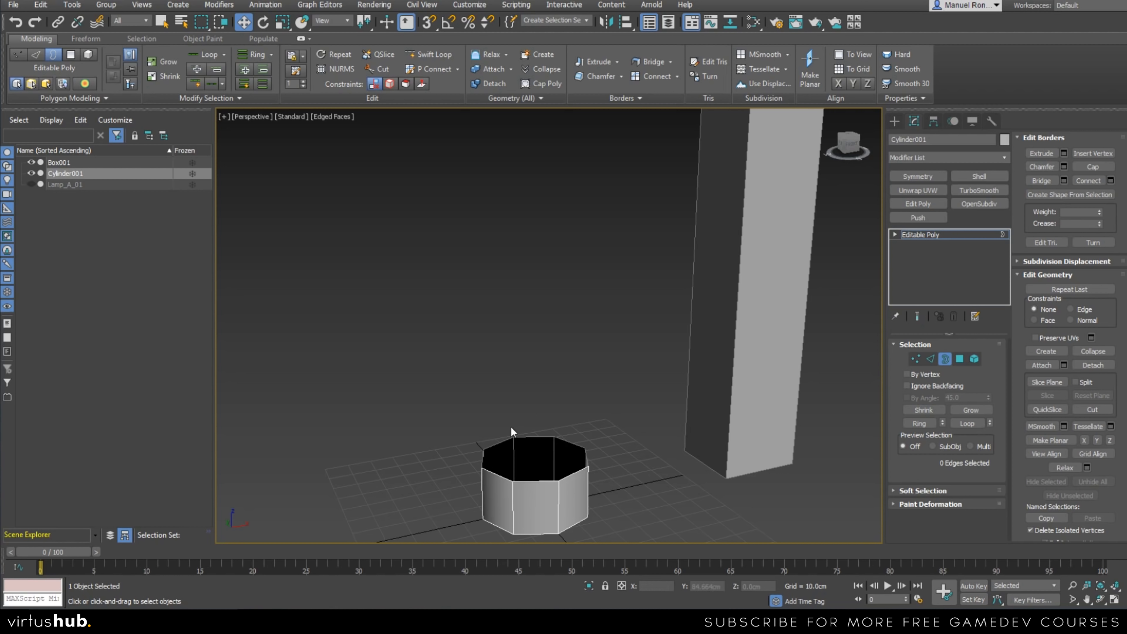
pyautogui.moveTo(562, 494)
pyautogui.keyDown('alt'); pyautogui.mouseDown(button='middle')
pyautogui.moveTo(577, 505)
pyautogui.moveTo(554, 500)
pyautogui.mouseUp(button='middle'); pyautogui.keyUp('alt')
# Select the cylinder's top border in the Front view.
pyautogui.press('f')
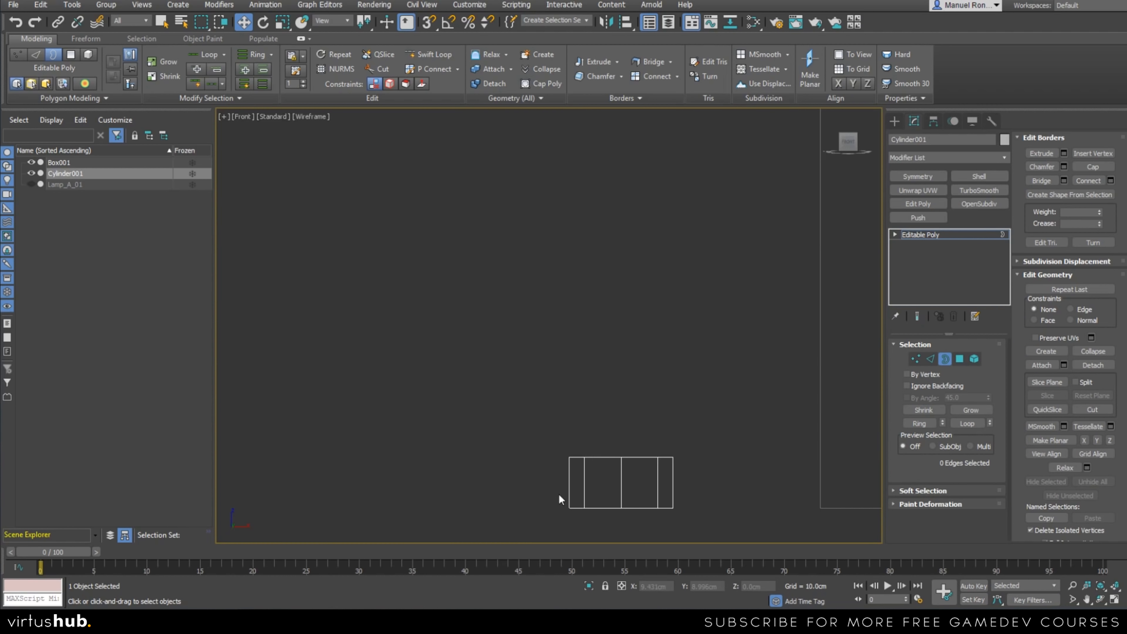
pyautogui.scroll(4, 665, 434)
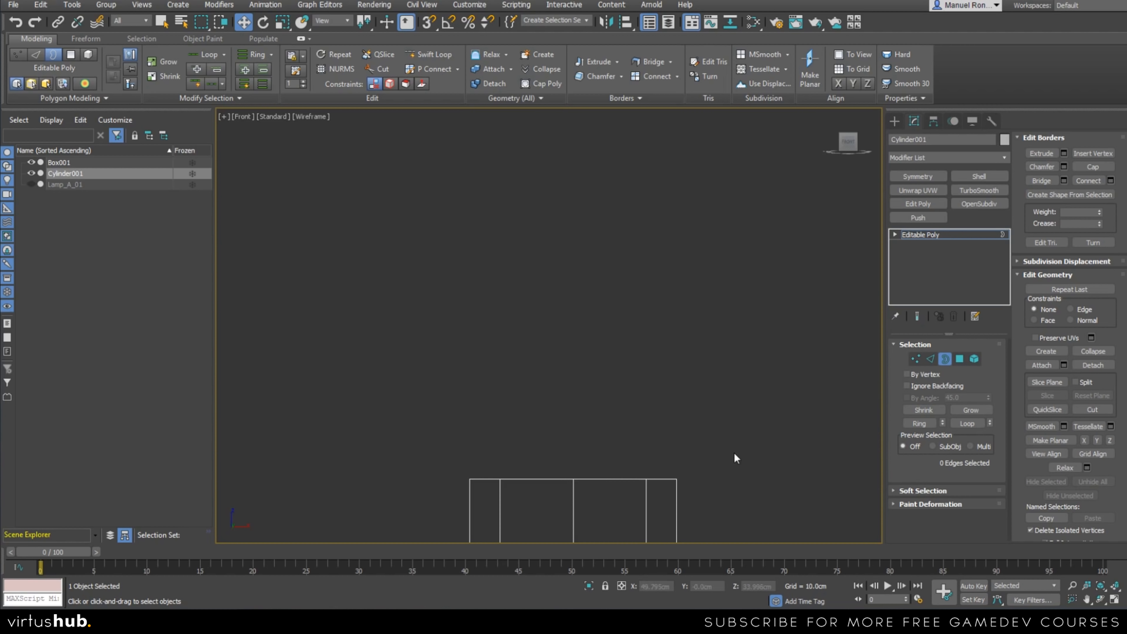
pyautogui.moveTo(549, 416); pyautogui.dragTo(635, 489)
pyautogui.moveTo(624, 473); pyautogui.dragTo(615, 418, button='middle')
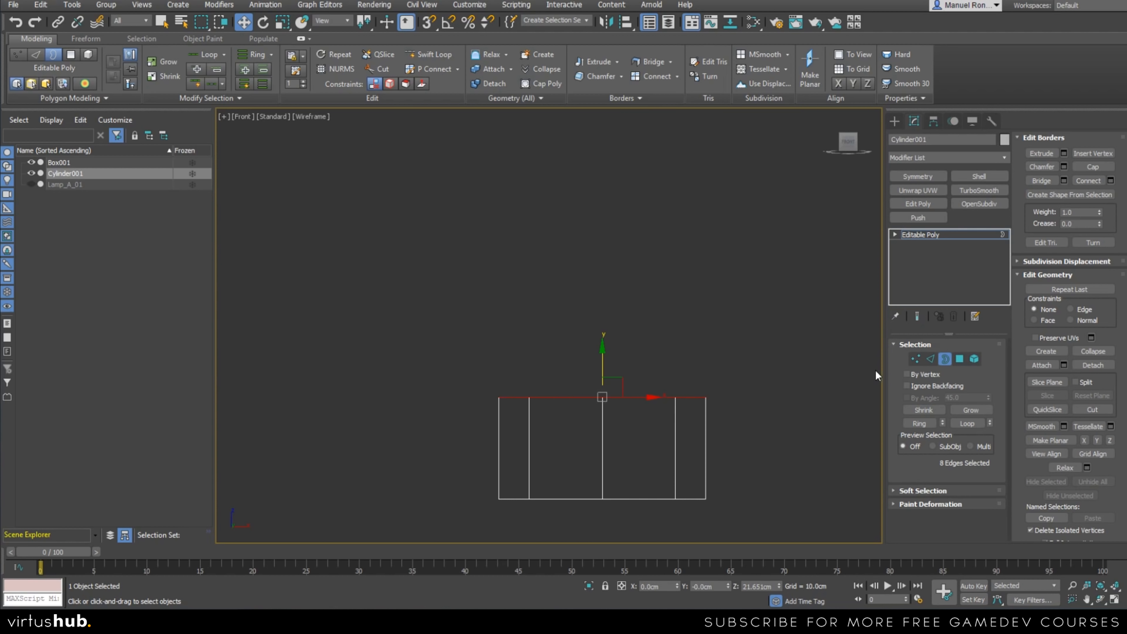
# Try the Vertex, Edge, Polygon and Element selection levels on the cylinder and return to Border level.
pyautogui.click(915, 359)
pyautogui.click(930, 359)
pyautogui.click(960, 360)
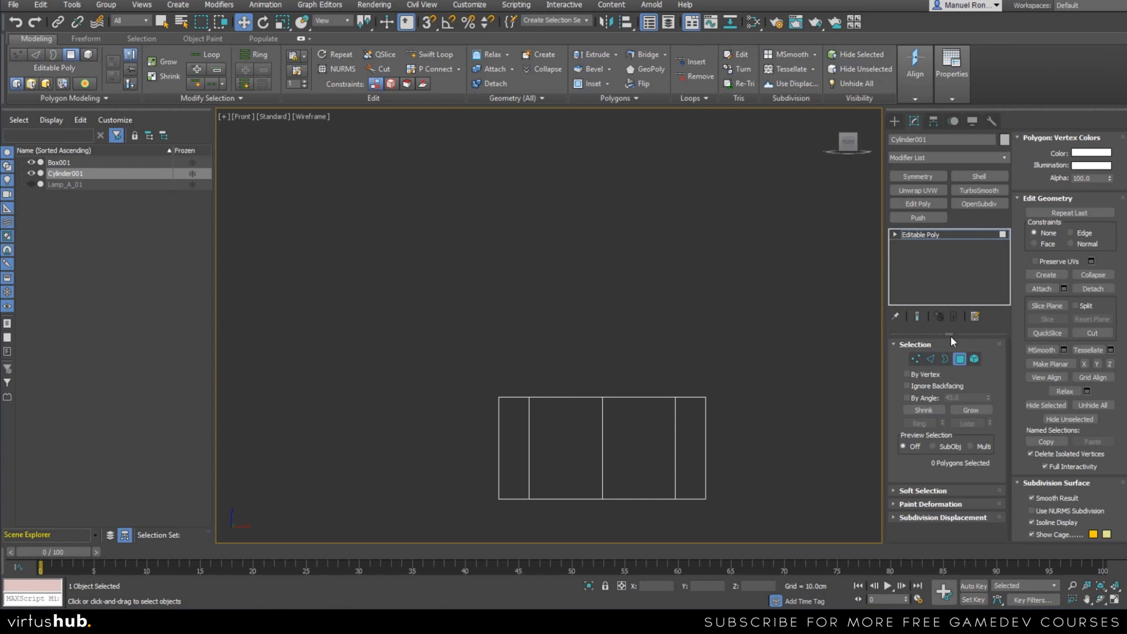
pyautogui.click(975, 359)
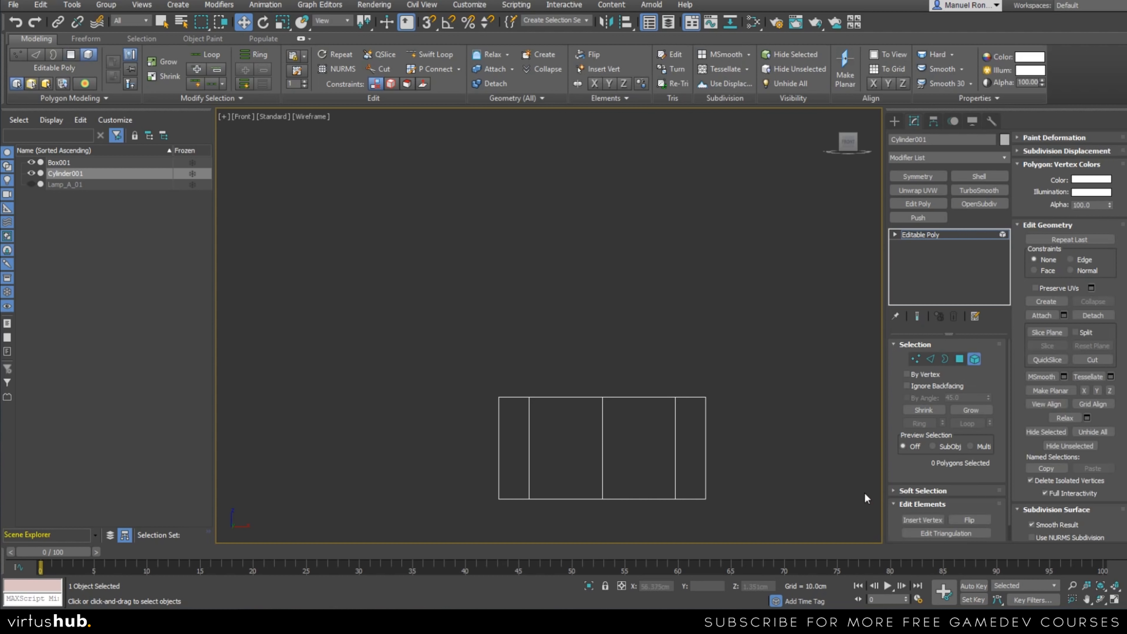
pyautogui.moveTo(665, 328); pyautogui.dragTo(713, 402)
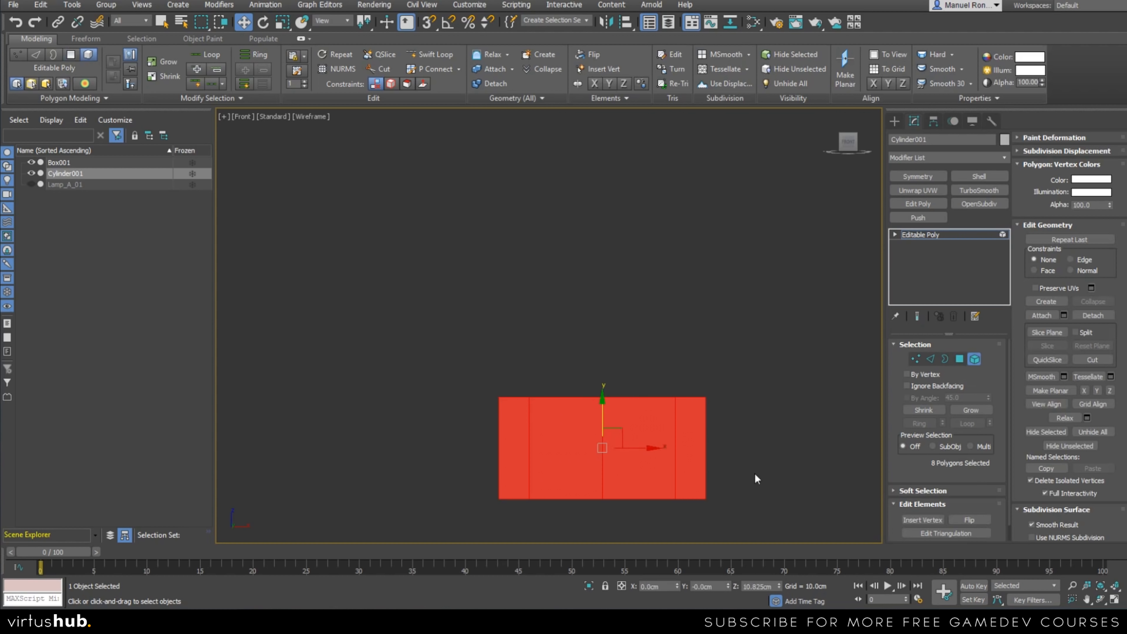
pyautogui.click(728, 417)
pyautogui.click(701, 416)
pyautogui.click(944, 358)
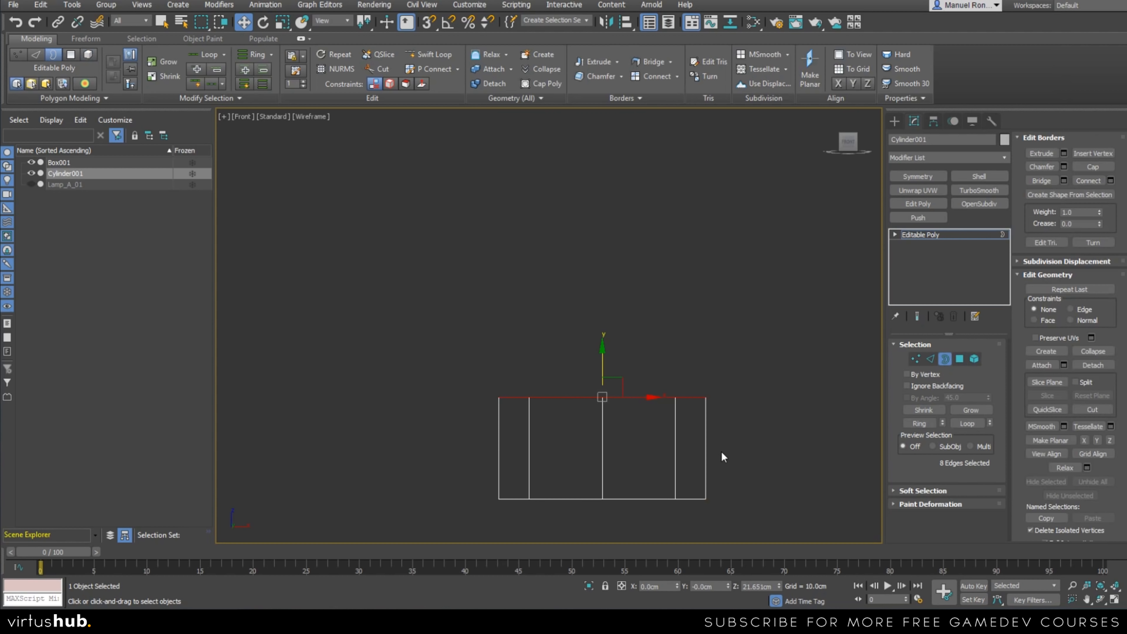
# Examine the selected top border in the Perspective view and return to the Front view.
pyautogui.moveTo(642, 409); pyautogui.dragTo(644, 411, button='middle')
pyautogui.scroll(-4, 658, 432)
pyautogui.press('p')
pyautogui.scroll(3, 560, 454)
pyautogui.keyDown('alt'); pyautogui.moveTo(560, 454); pyautogui.dragTo(529, 503, button='middle'); pyautogui.keyUp('alt')
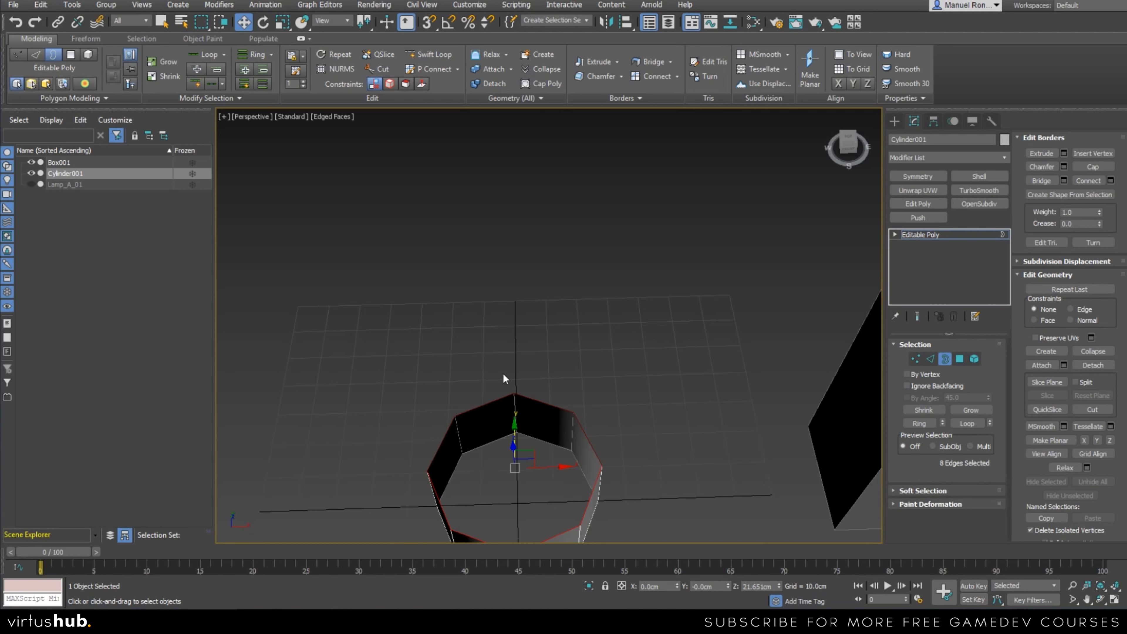
pyautogui.keyDown('alt'); pyautogui.moveTo(567, 488); pyautogui.dragTo(559, 443, button='middle'); pyautogui.keyUp('alt')
pyautogui.keyDown('alt'); pyautogui.moveTo(630, 435); pyautogui.dragTo(643, 430, button='middle'); pyautogui.keyUp('alt')
pyautogui.press('f')
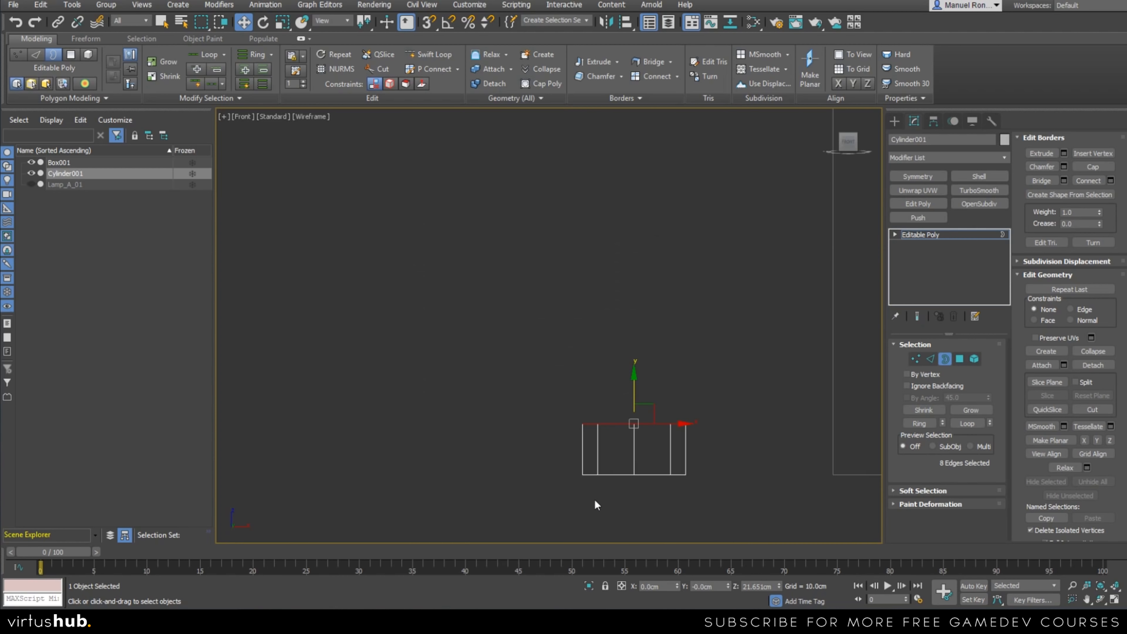
# Try moving the cylinder's selected top border straight up, and undo the move.
pyautogui.scroll(3, 612, 439)
pyautogui.moveTo(605, 436); pyautogui.dragTo(612, 436, button='middle')
pyautogui.scroll(-4, 590, 444)
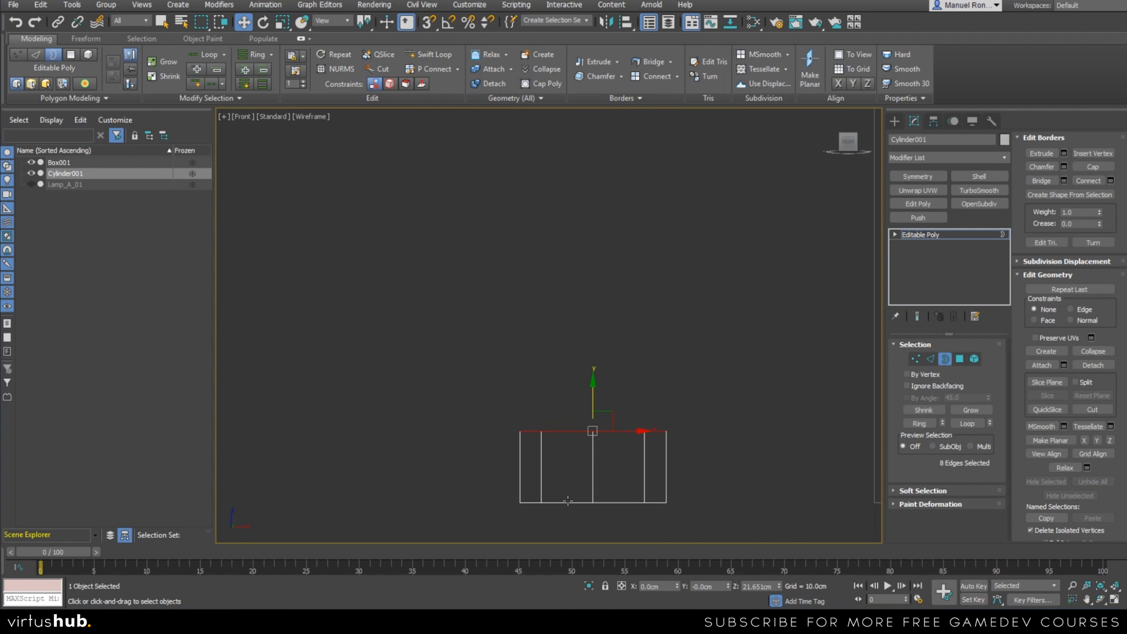
pyautogui.press('r')
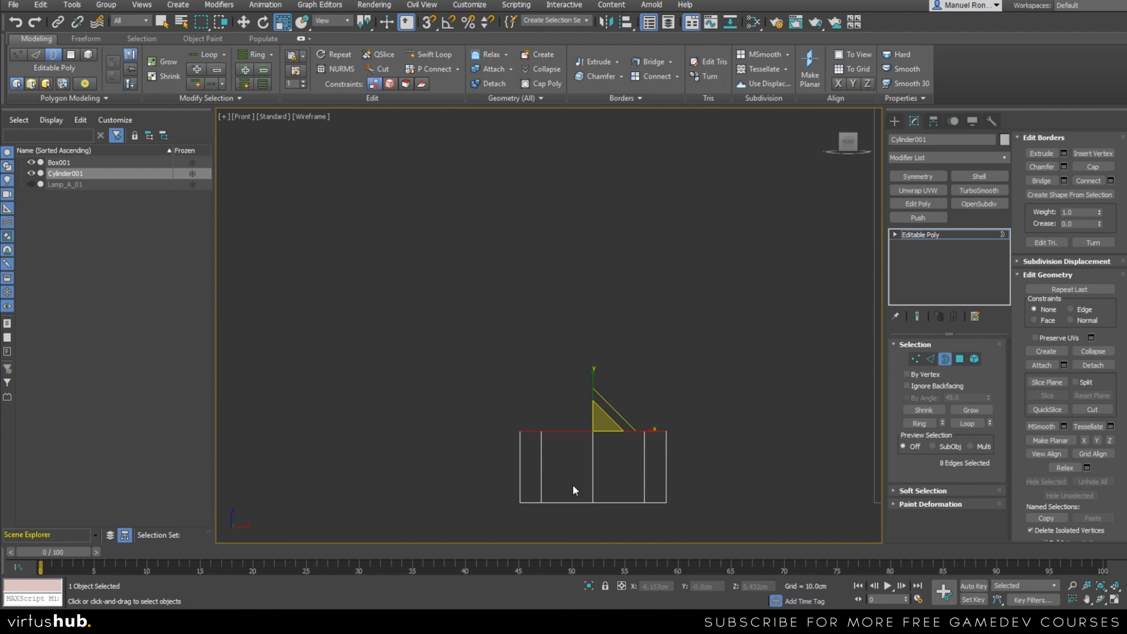
pyautogui.press('w')
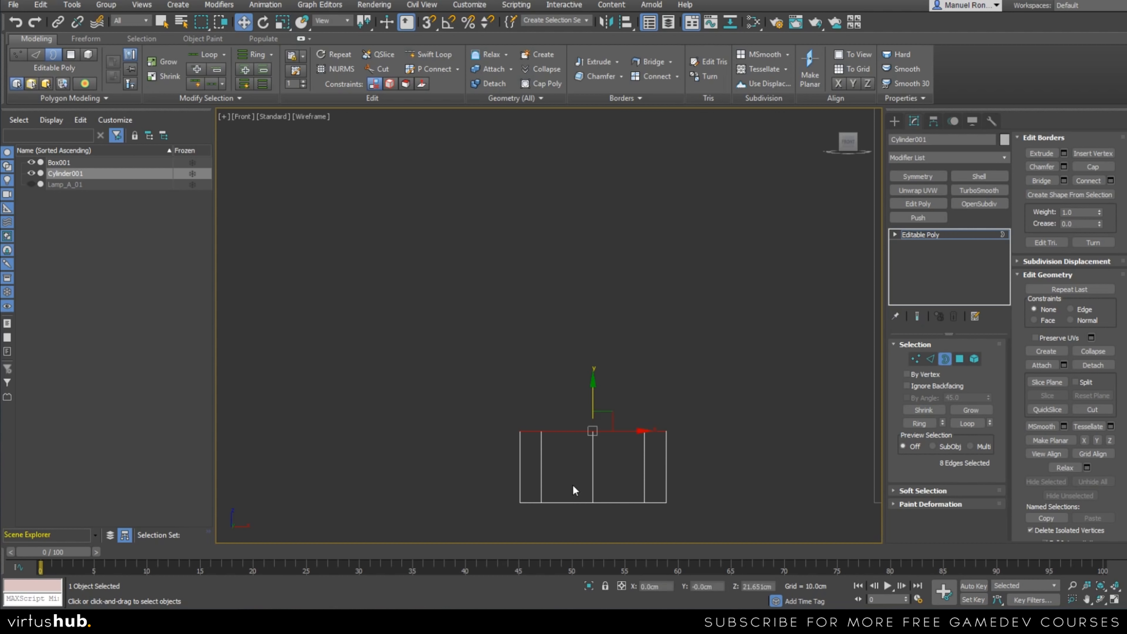
pyautogui.press('e')
pyautogui.press('w')
pyautogui.moveTo(591, 400); pyautogui.dragTo(591, 312)
pyautogui.hotkey('ctrl', 'z')
# Compare the Scale, Move and Rotate gizmos on the cylinder's selected top border.
pyautogui.press('r')
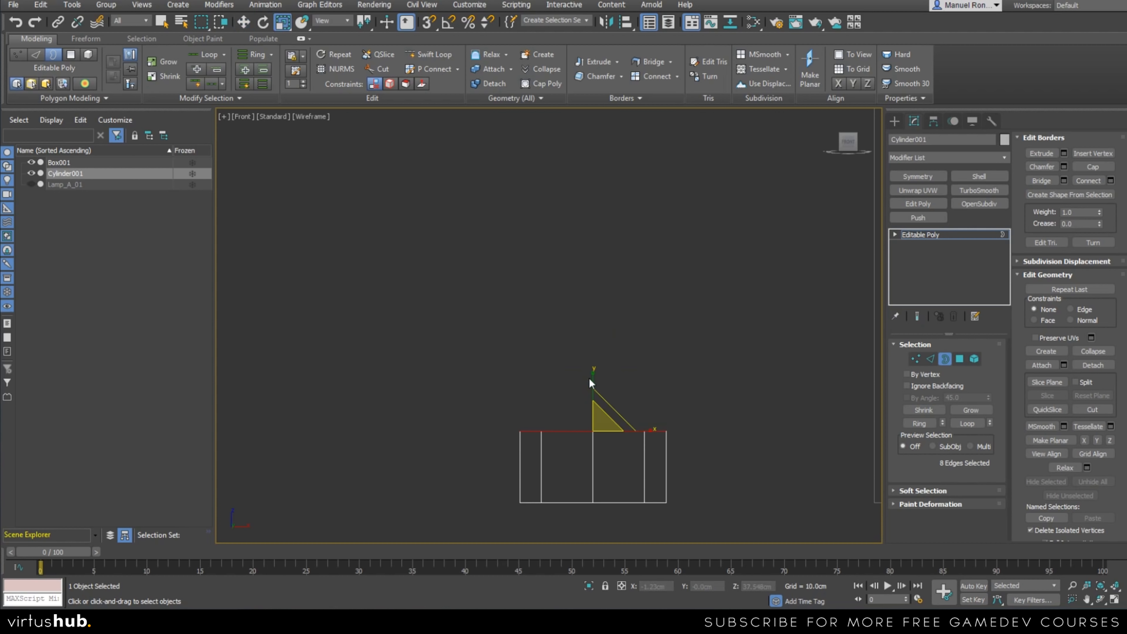
pyautogui.press('w')
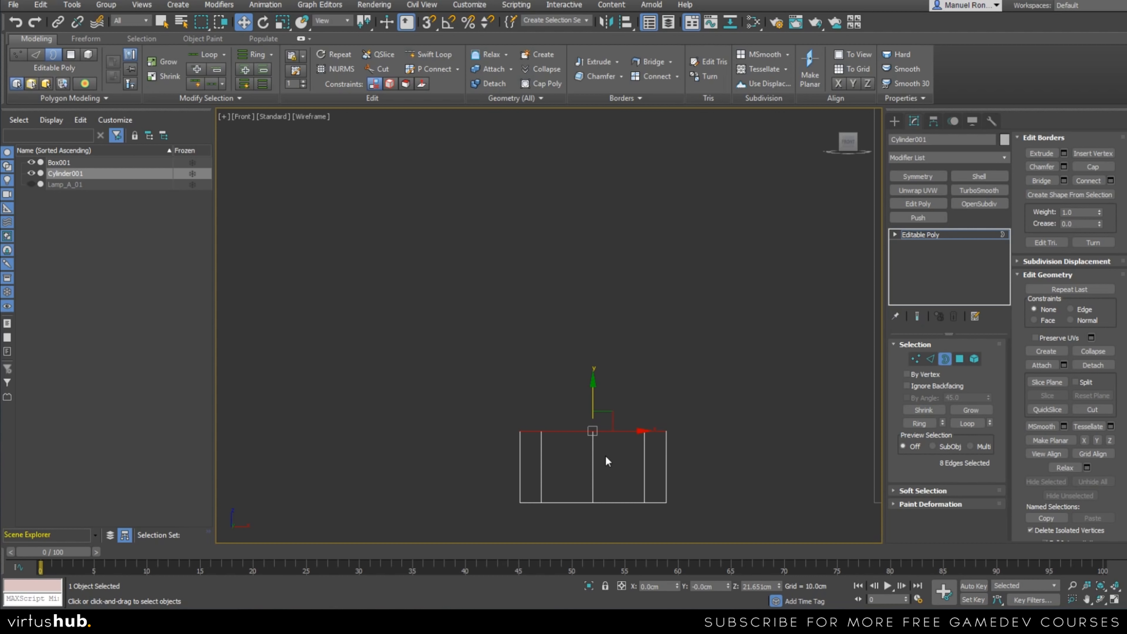
pyautogui.press('r')
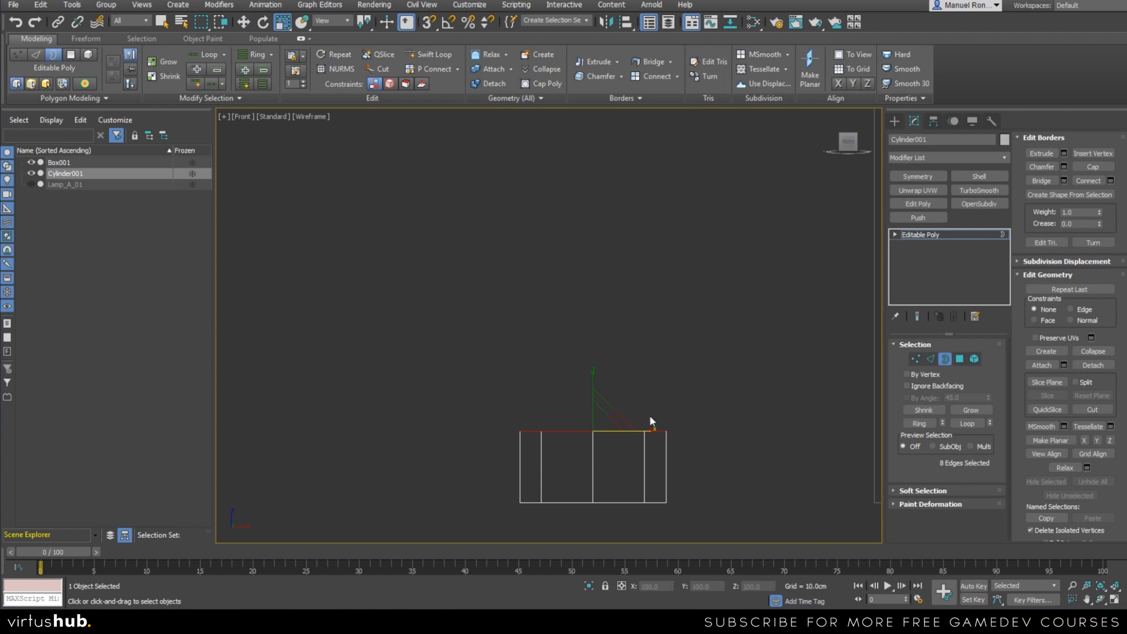
pyautogui.press('e')
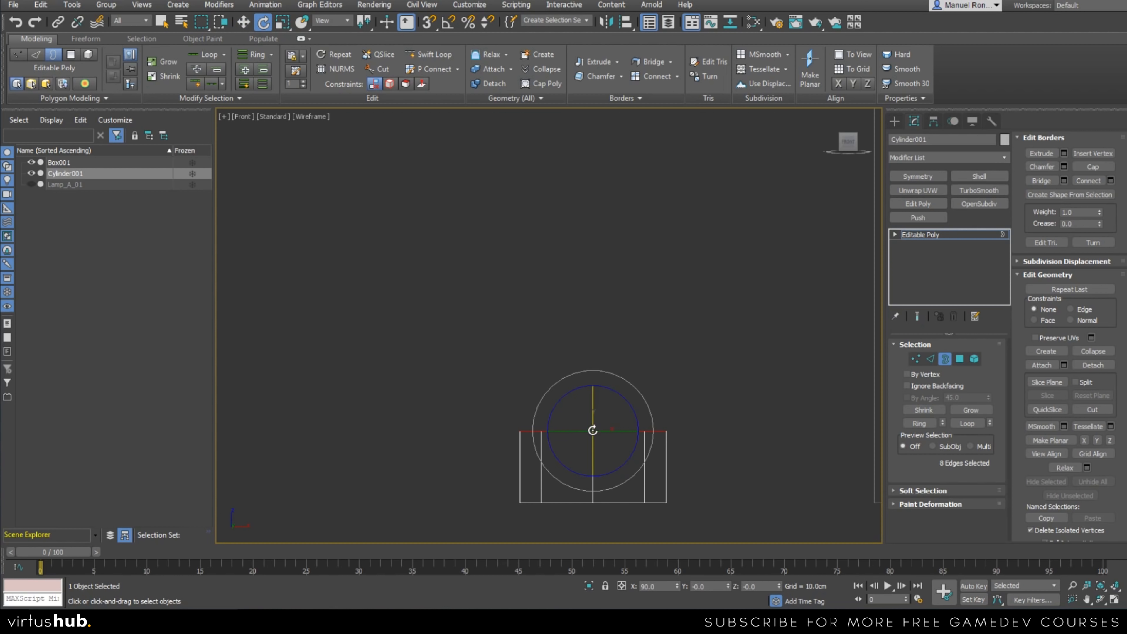
pyautogui.press('r')
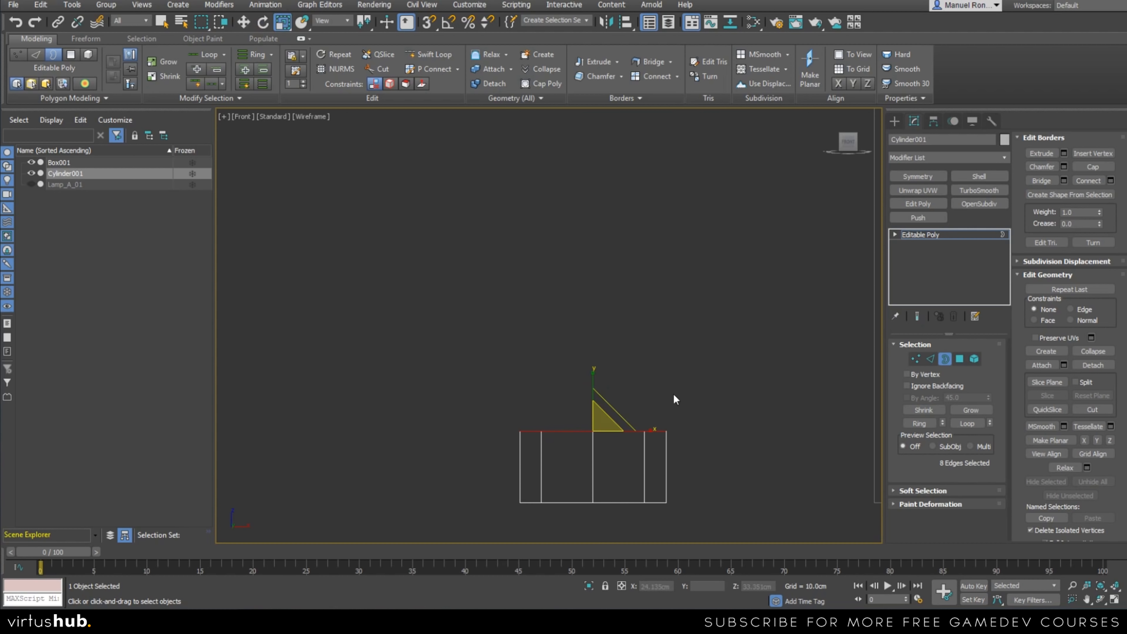
pyautogui.moveTo(622, 402); pyautogui.dragTo(644, 460, button='middle')
pyautogui.scroll(-2, 643, 453)
pyautogui.scroll(3, 639, 462)
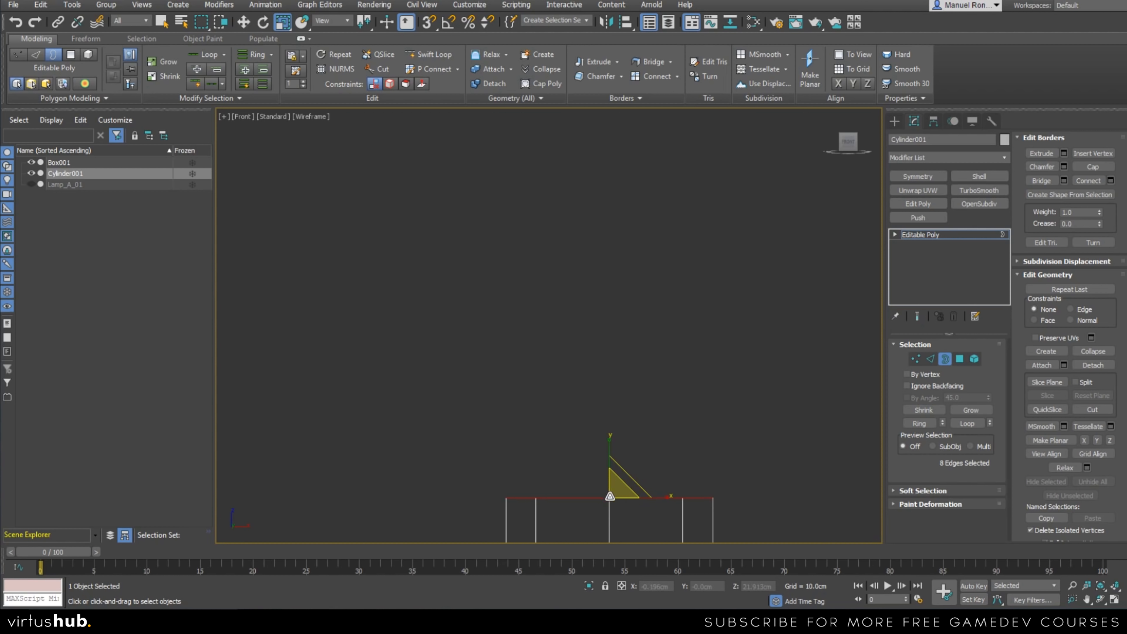
pyautogui.moveTo(632, 528); pyautogui.dragTo(596, 417, button='middle')
pyautogui.scroll(2, 594, 401)
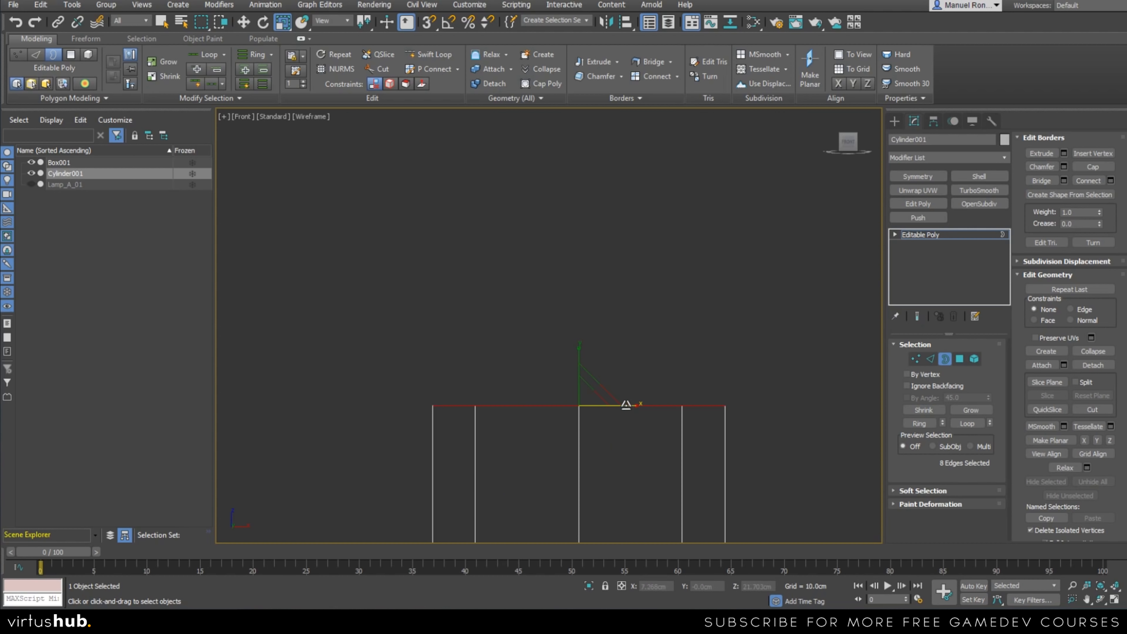
pyautogui.moveTo(570, 407); pyautogui.dragTo(578, 434, button='middle')
pyautogui.moveTo(578, 434); pyautogui.dragTo(590, 452)
# Try rotating the top border about -11 degrees around Z, and undo the rotation.
pyautogui.press('e')
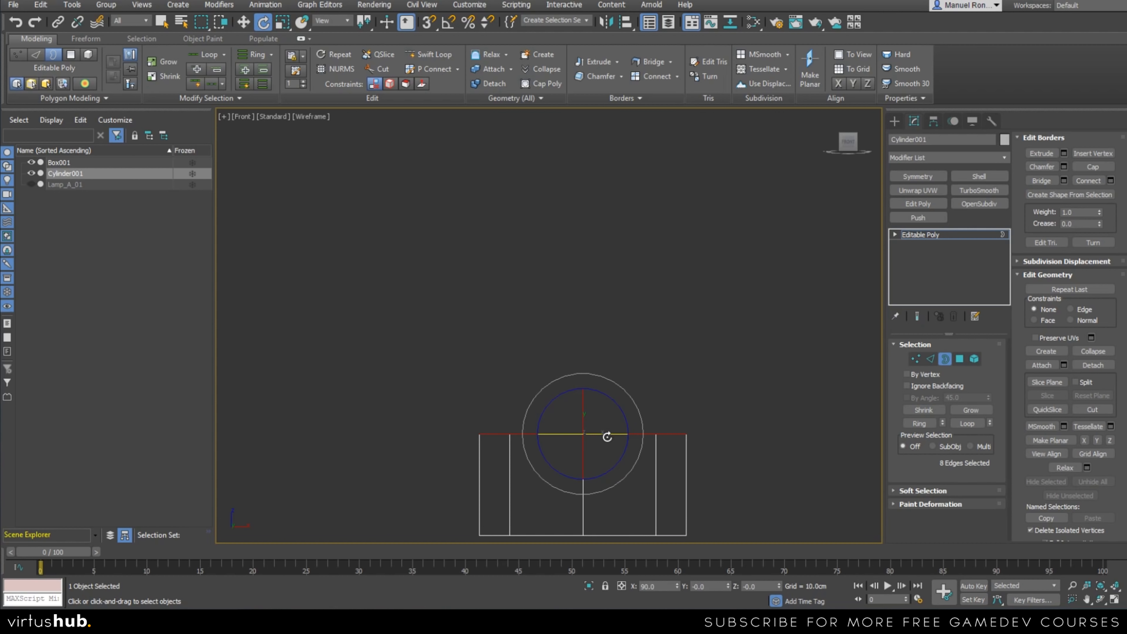
pyautogui.moveTo(616, 401); pyautogui.dragTo(612, 429)
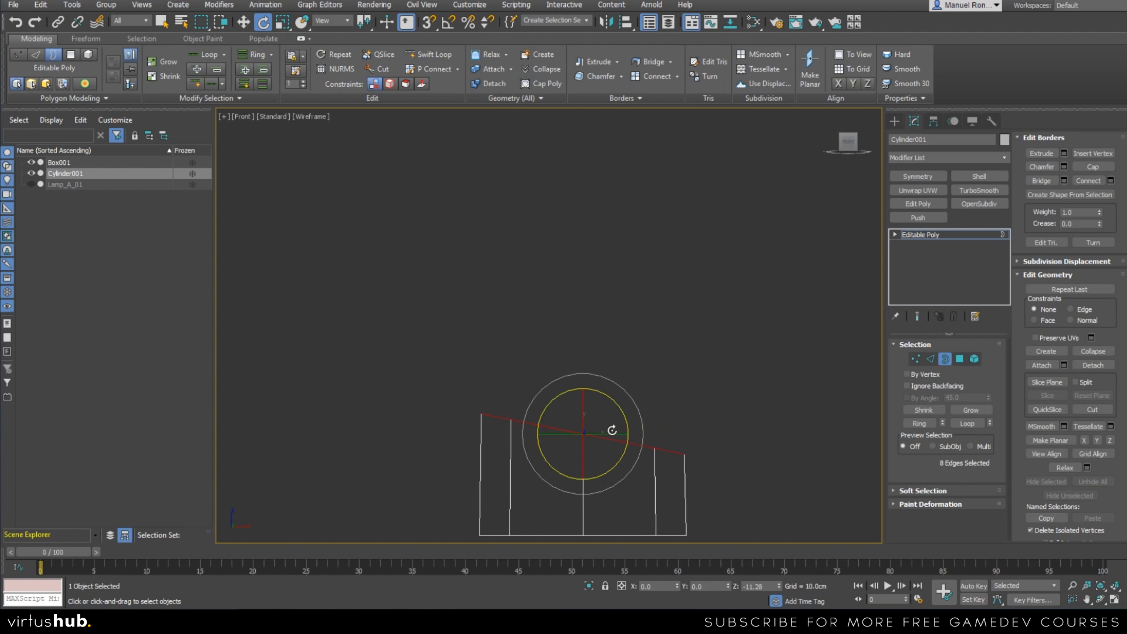
pyautogui.hotkey('ctrl', 'z')
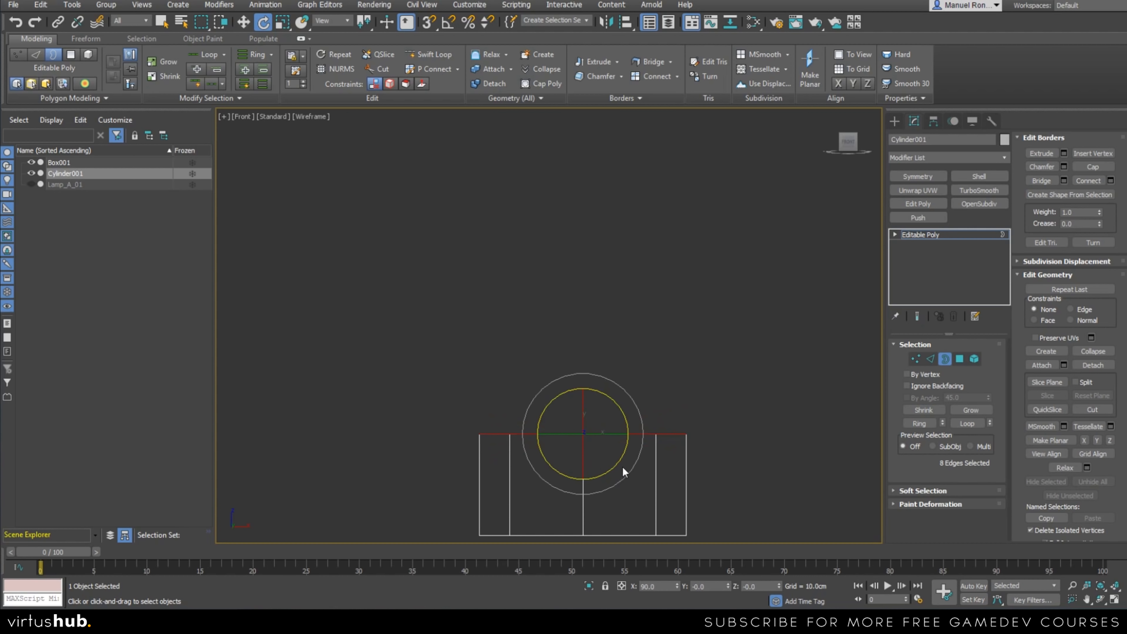
# Scale the top border uniformly inward to about 80% so the cylinder's sides taper toward the top.
pyautogui.moveTo(520, 471); pyautogui.dragTo(613, 461, button='middle')
pyautogui.press('r')
pyautogui.scroll(2, 608, 486)
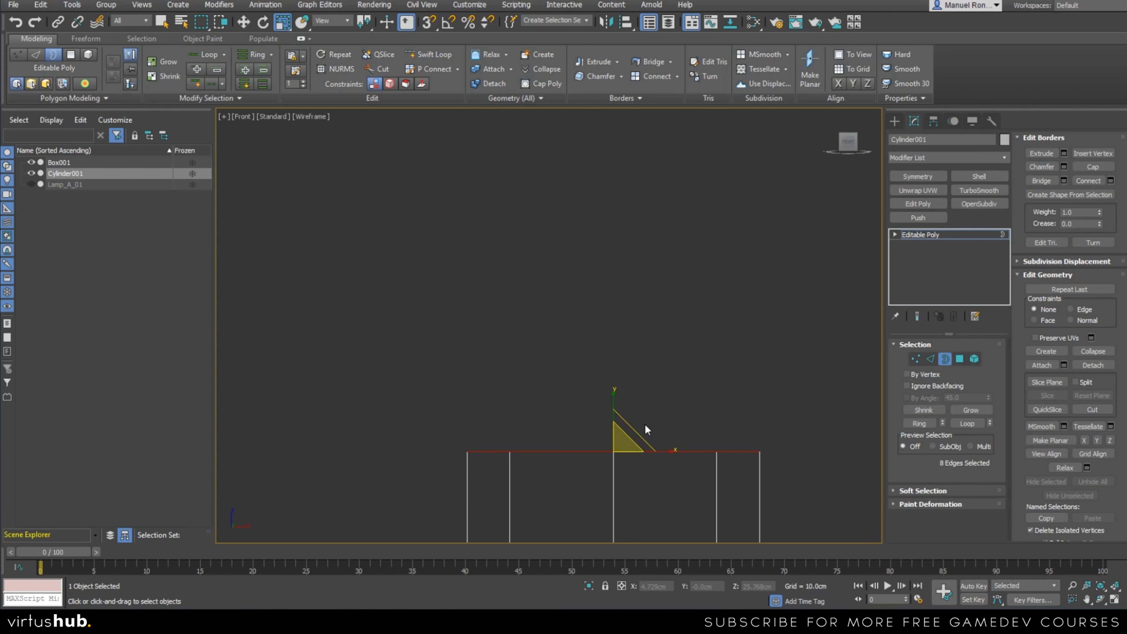
pyautogui.moveTo(617, 446); pyautogui.dragTo(615, 456)
pyautogui.moveTo(619, 507); pyautogui.dragTo(604, 454, button='middle')
pyautogui.scroll(-2, 603, 454)
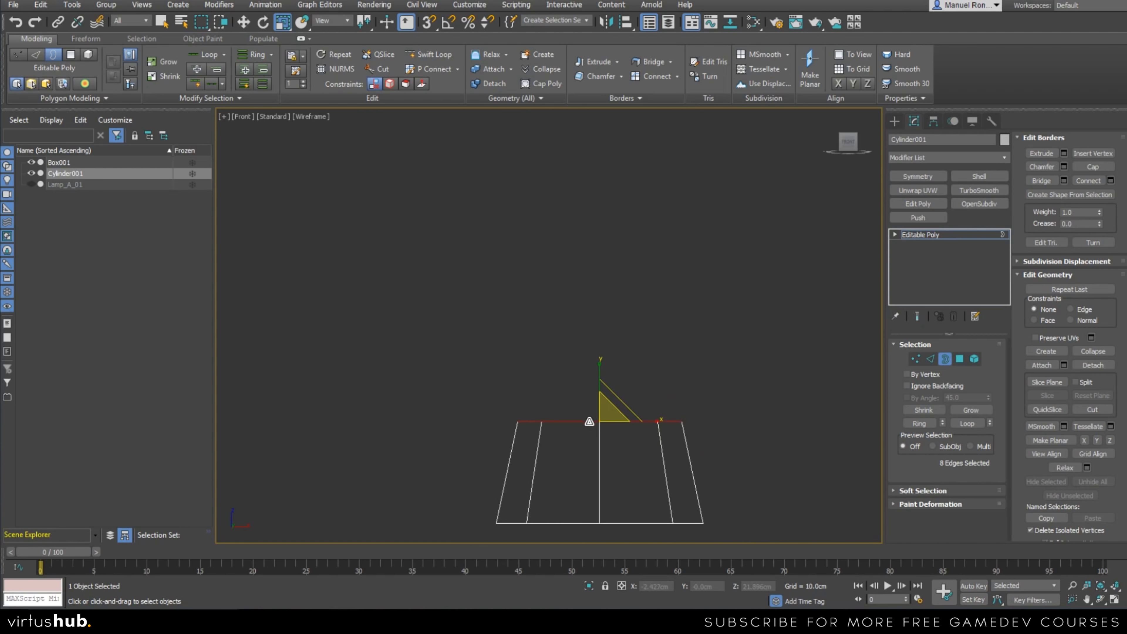
pyautogui.scroll(2, 601, 415)
pyautogui.scroll(-3, 602, 417)
# Extrude the tapered top border straight up as a new segment to a Z height of about 31.4 cm.
pyautogui.press('w')
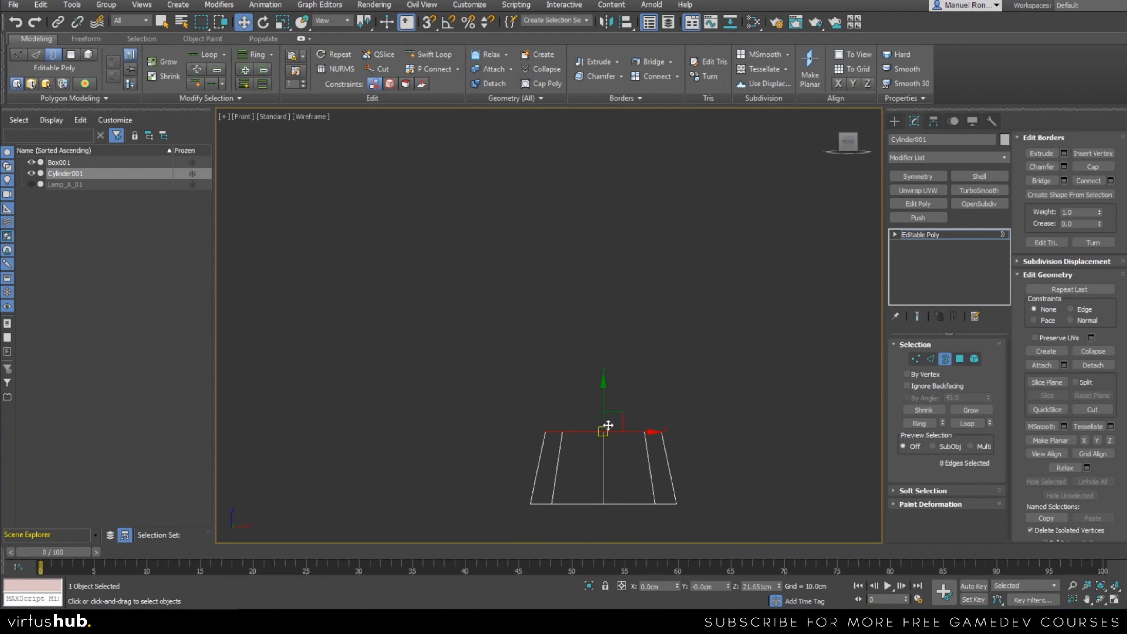
pyautogui.scroll(1, 604, 419)
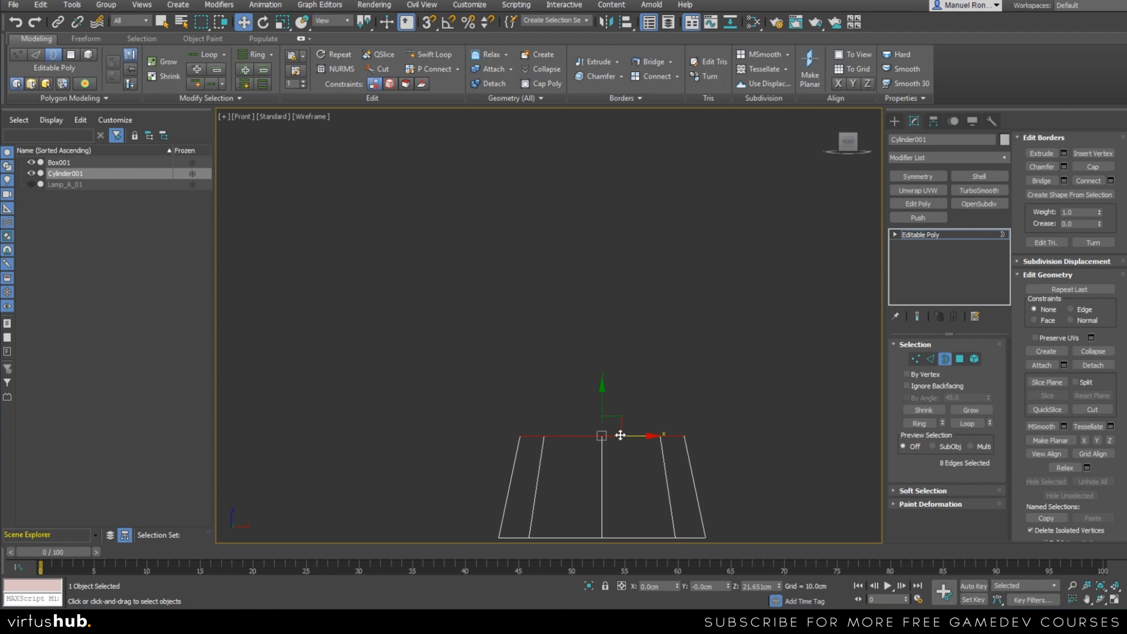
pyautogui.keyDown('shift'); pyautogui.moveTo(607, 401); pyautogui.dragTo(609, 354); pyautogui.keyUp('shift')
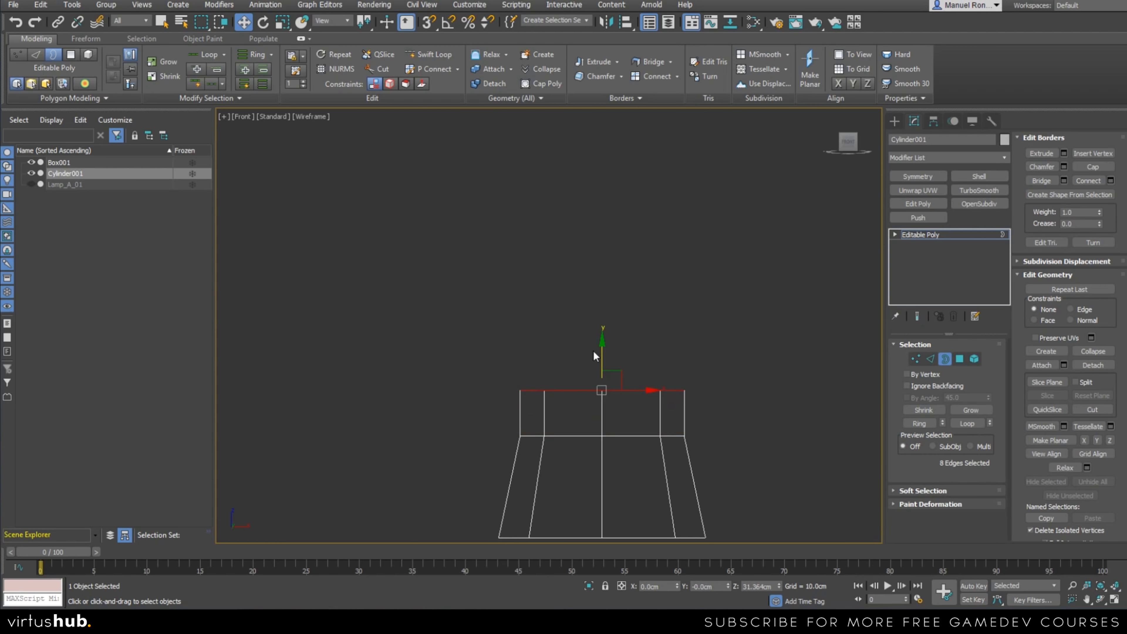
pyautogui.scroll(2, 576, 384)
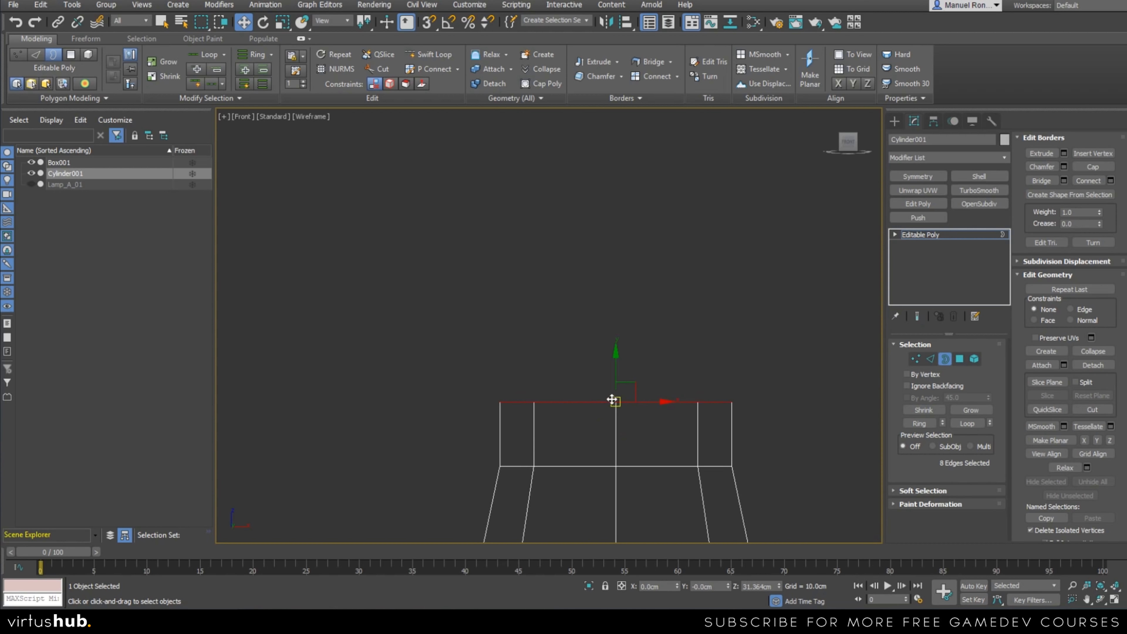
# Reselect the new top border, lower it to a Z height of about 26.8 cm and scale it inward to about three quarters.
pyautogui.click(593, 386)
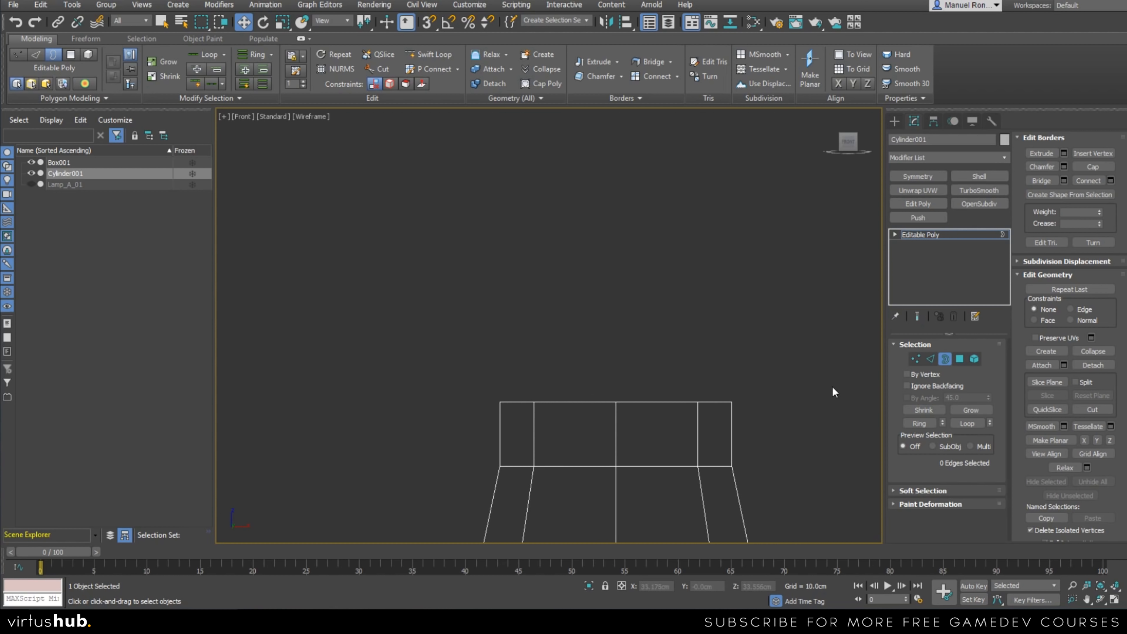
pyautogui.click(673, 402)
pyautogui.click(593, 384)
pyautogui.click(613, 401)
pyautogui.moveTo(614, 367); pyautogui.dragTo(612, 437)
pyautogui.press('r')
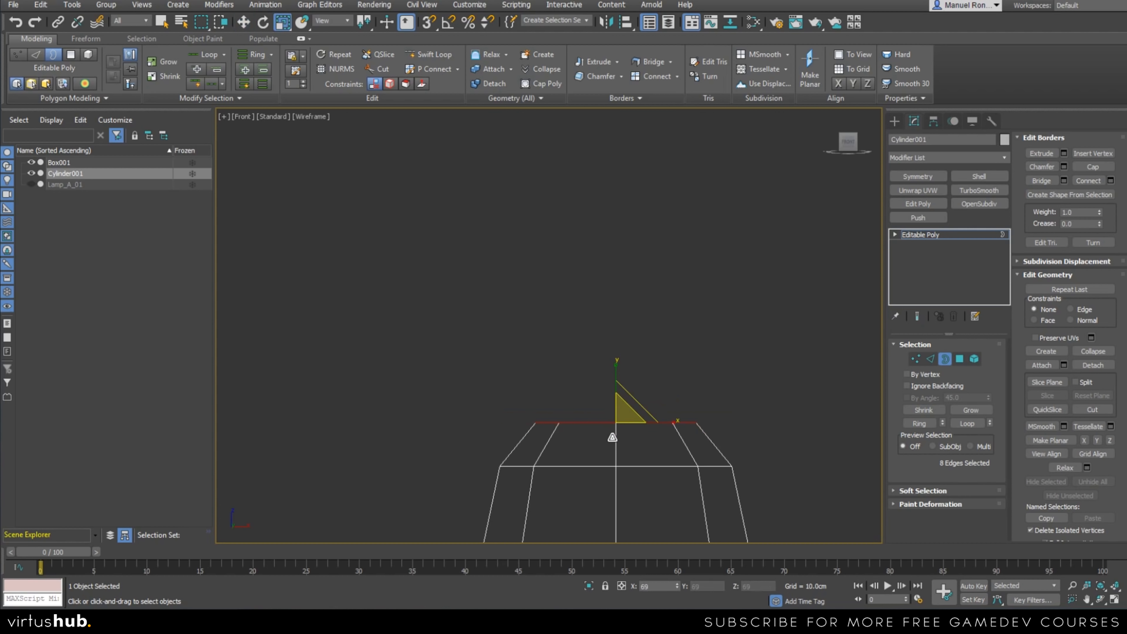
pyautogui.moveTo(635, 460); pyautogui.dragTo(610, 459, button='middle')
pyautogui.press('w')
pyautogui.moveTo(590, 392); pyautogui.dragTo(603, 420)
pyautogui.press('r')
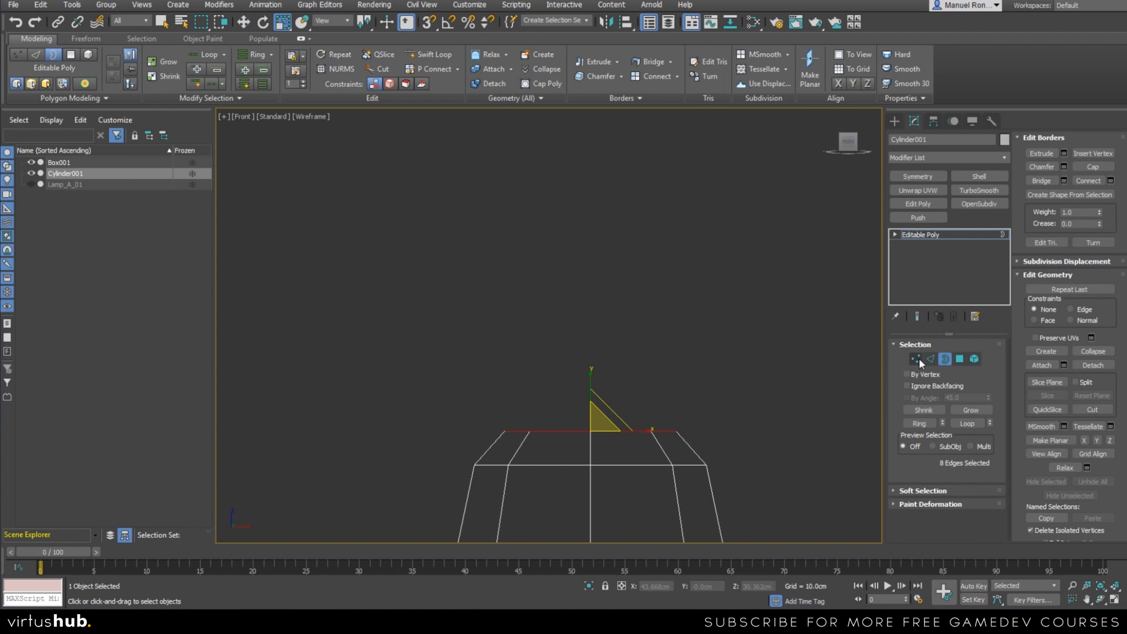
# Select the top edge loop at Edge level, and return to Border level to reselect the same opening.
pyautogui.click(727, 451)
pyautogui.click(930, 359)
pyautogui.click(623, 430)
pyautogui.doubleClick(557, 430)
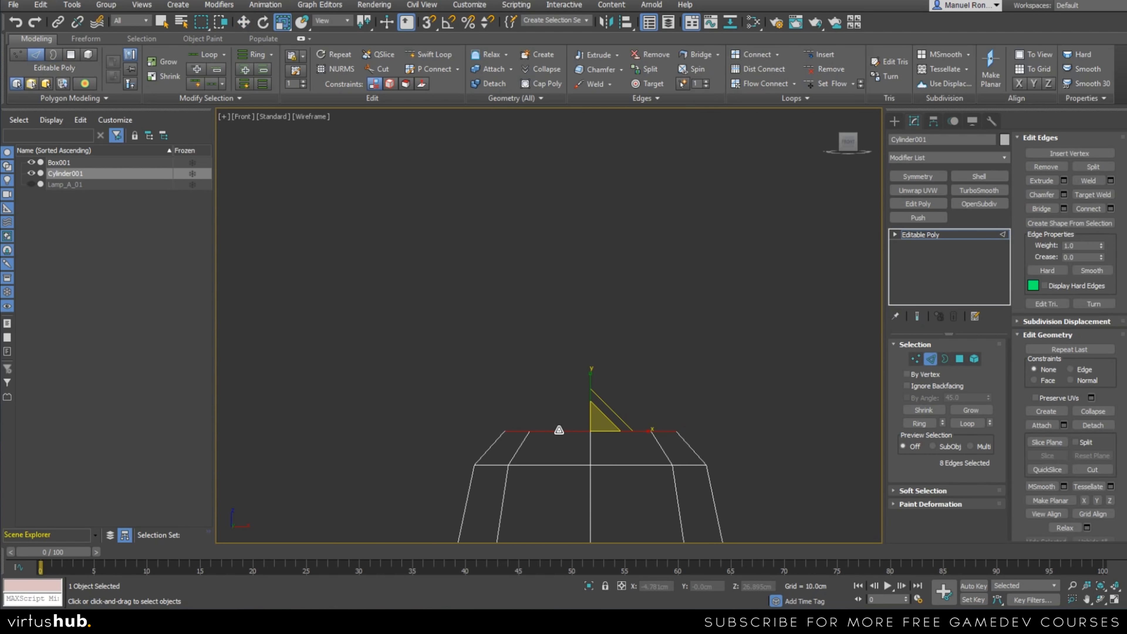
pyautogui.click(944, 358)
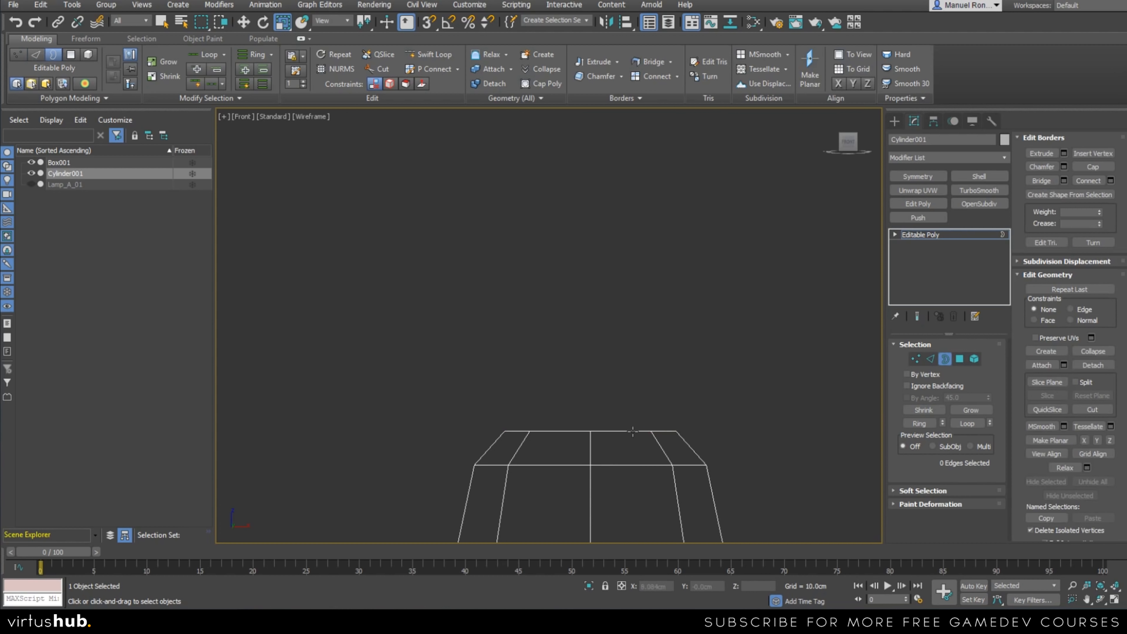
pyautogui.click(618, 433)
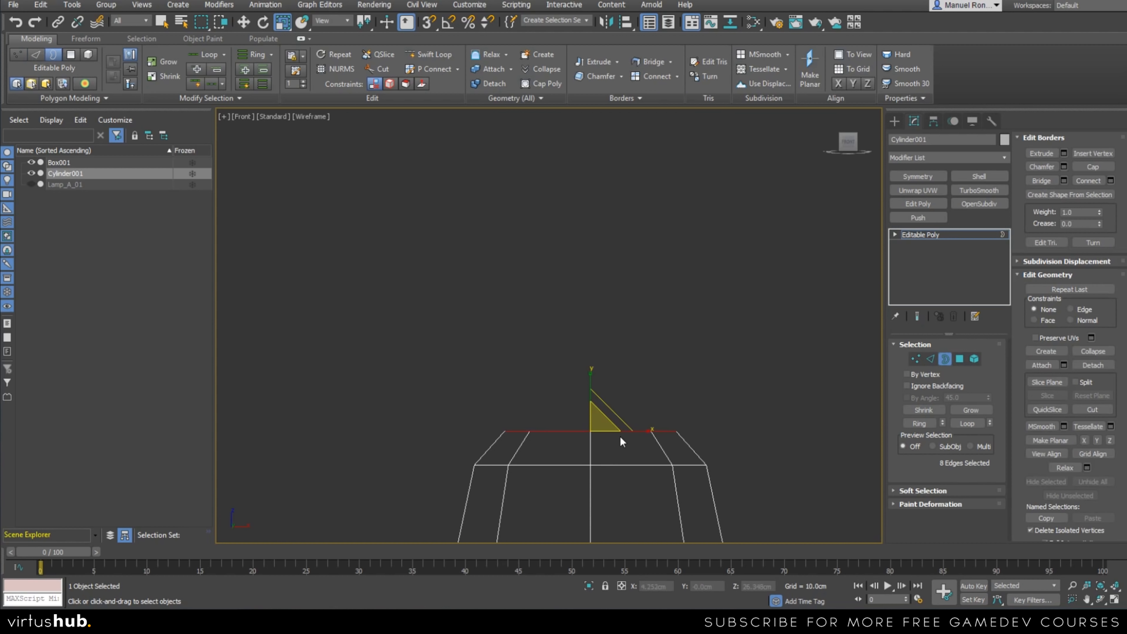
# Extrude the top border straight up in three short segments to a Z height of about 33.2 cm.
pyautogui.scroll(3, 538, 401)
pyautogui.press('w')
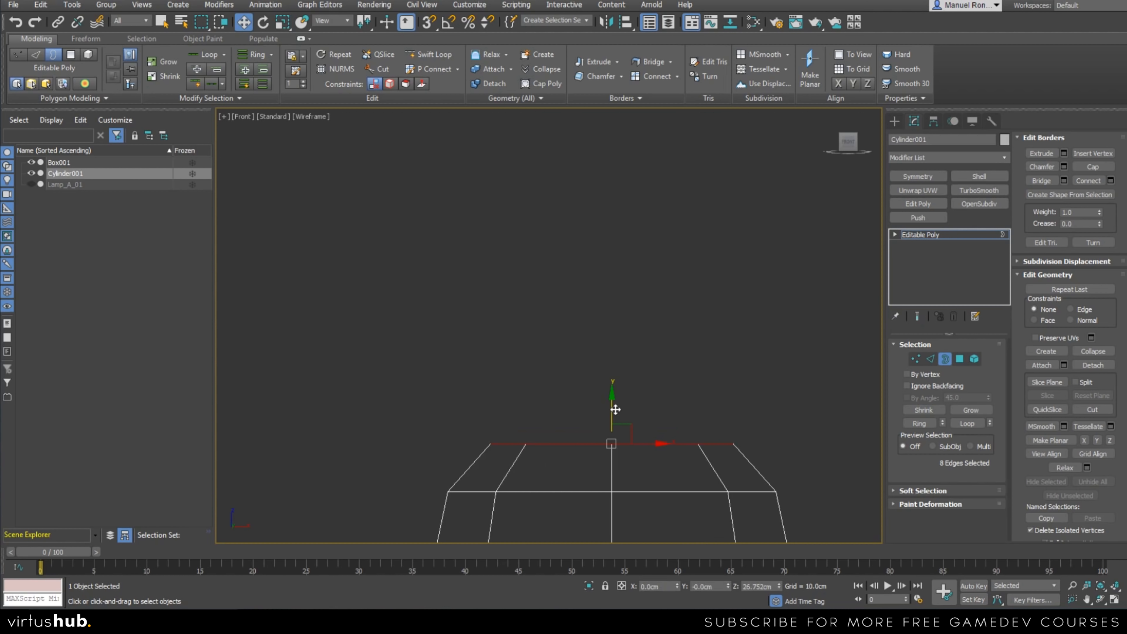
pyautogui.keyDown('shift'); pyautogui.moveTo(610, 410); pyautogui.dragTo(614, 377); pyautogui.keyUp('shift')
pyautogui.keyDown('shift'); pyautogui.moveTo(613, 377); pyautogui.dragTo(613, 356); pyautogui.keyUp('shift')
pyautogui.scroll(-5, 594, 450)
pyautogui.scroll(5, 605, 446)
pyautogui.scroll(-2, 611, 451)
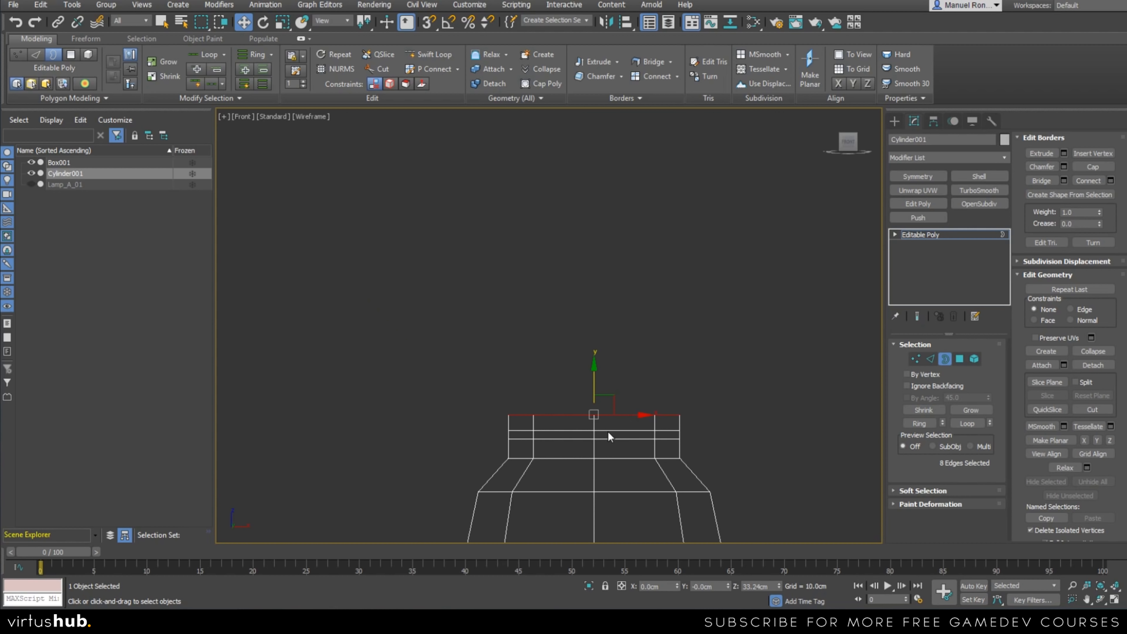
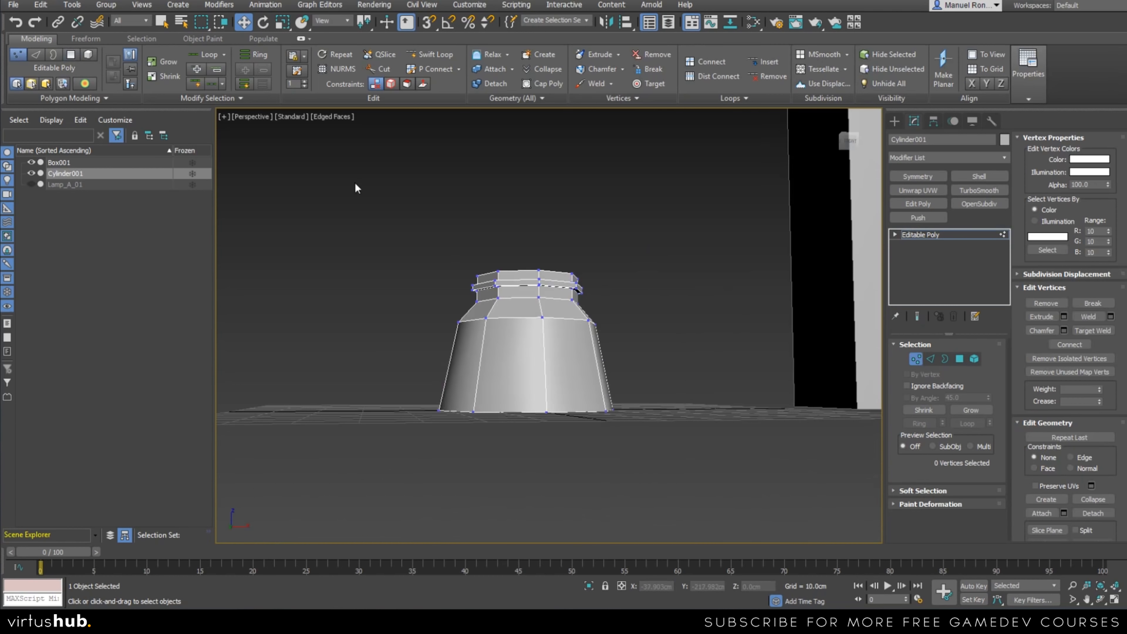
# Lower the upper vertex rings of the base and reselect its top border, at a Z height of about 27.1 cm.
pyautogui.keyDown('alt'); pyautogui.moveTo(612, 323); pyautogui.dragTo(661, 375, button='middle'); pyautogui.keyUp('alt')
pyautogui.moveTo(530, 262); pyautogui.dragTo(537, 286)
pyautogui.keyDown('alt'); pyautogui.moveTo(549, 307); pyautogui.dragTo(575, 315, button='middle'); pyautogui.keyUp('alt')
pyautogui.press('3')
pyautogui.press('z')
pyautogui.scroll(-6, 575, 317)
pyautogui.scroll(5, 586, 338)
pyautogui.keyDown('alt'); pyautogui.moveTo(591, 383); pyautogui.dragTo(668, 382, button='middle'); pyautogui.keyUp('alt')
pyautogui.scroll(-8, 669, 382)
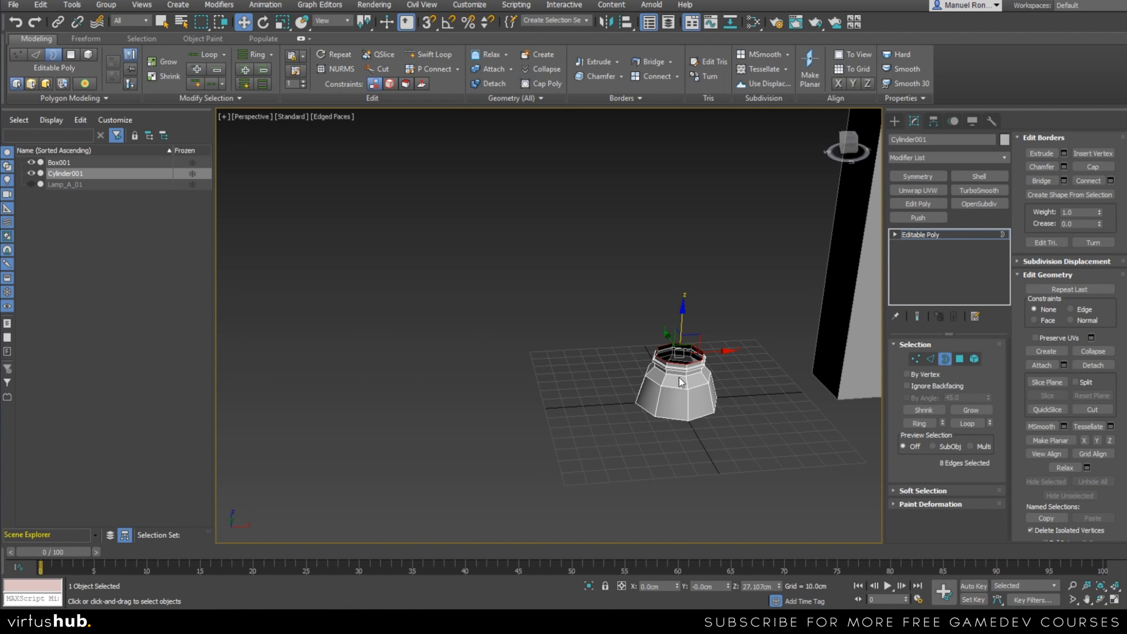
# In the front view, extrude the base's top border straight up to a Z height of about 109.6 cm as the lower shaft.
pyautogui.scroll(3, 678, 376)
pyautogui.press('f')
pyautogui.keyDown('shift'); pyautogui.moveTo(535, 451); pyautogui.dragTo(535, 382); pyautogui.keyUp('shift')
pyautogui.scroll(-3, 527, 402)
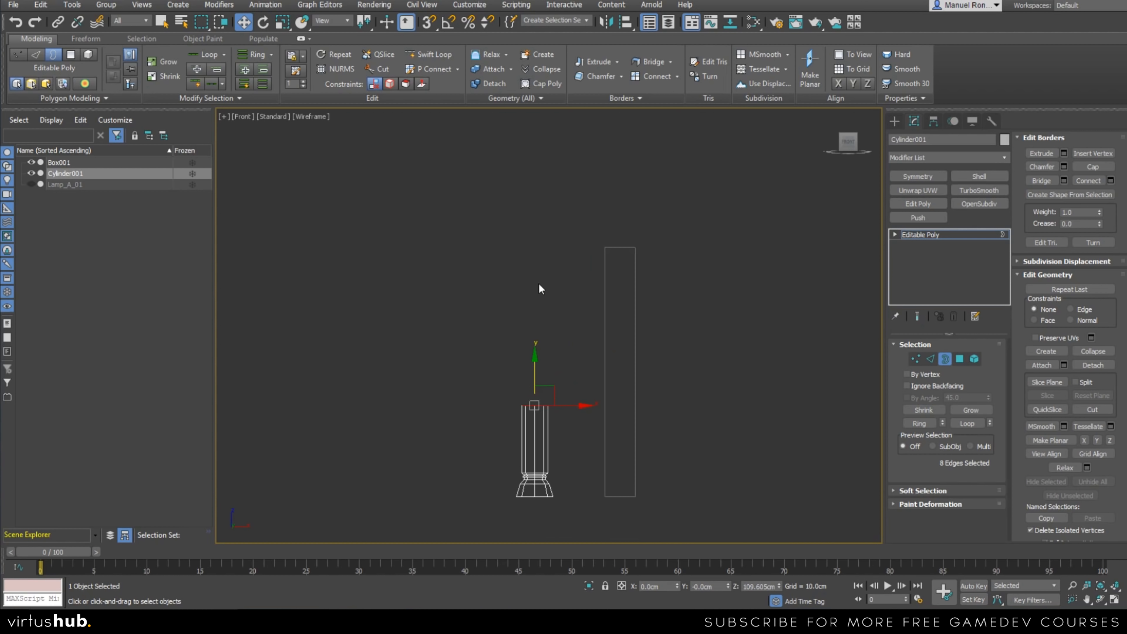
# Taper the lower shaft's top, and extrude and scale the border out and back in as a flared collar ending at about Z 112.8 cm.
pyautogui.moveTo(536, 372)
pyautogui.mouseDown()
pyautogui.moveTo(537, 432)
pyautogui.moveTo(537, 376)
pyautogui.mouseUp()
pyautogui.scroll(5, 525, 397)
pyautogui.scroll(5, 560, 423)
pyautogui.keyDown('shift'); pyautogui.moveTo(596, 415); pyautogui.dragTo(596, 362); pyautogui.keyUp('shift')
pyautogui.press('r')
pyautogui.press('w')
pyautogui.moveTo(596, 393); pyautogui.dragTo(598, 292)
pyautogui.moveTo(595, 338); pyautogui.dragTo(593, 376, button='middle')
pyautogui.press('r')
pyautogui.moveTo(598, 350); pyautogui.dragTo(596, 380)
pyautogui.scroll(-8, 596, 380)
pyautogui.moveTo(594, 357); pyautogui.dragTo(584, 383, button='middle')
pyautogui.press('w')
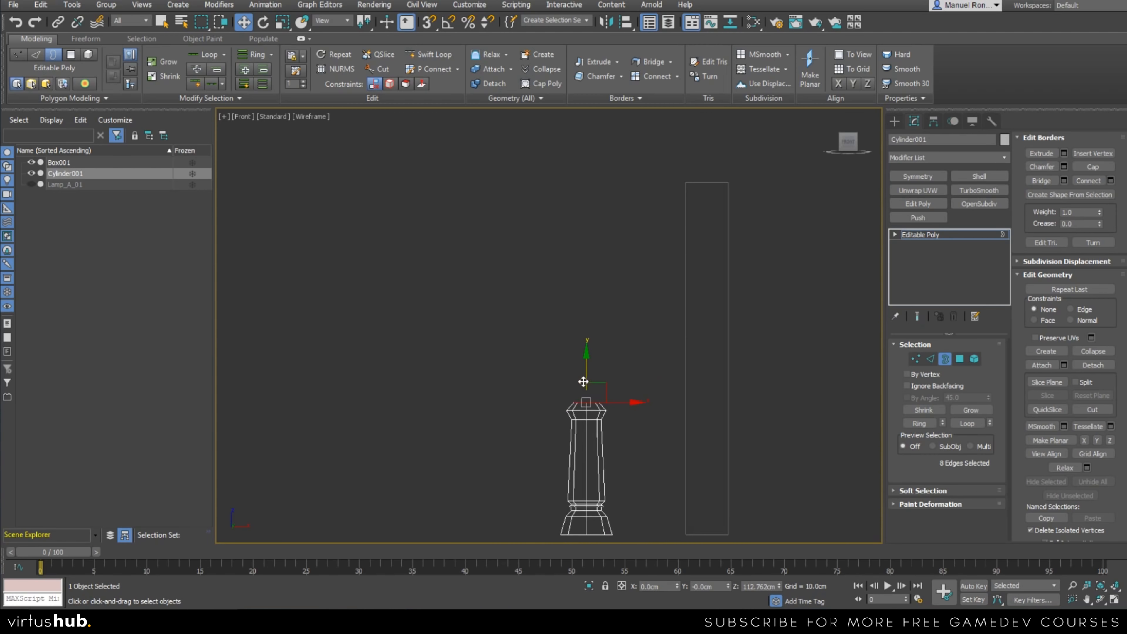
# Extrude the collar's top border upward as a long upper shaft, beyond a Z height of about 243 cm, and scale its end inward.
pyautogui.keyDown('shift'); pyautogui.moveTo(585, 366); pyautogui.dragTo(590, 214); pyautogui.keyUp('shift')
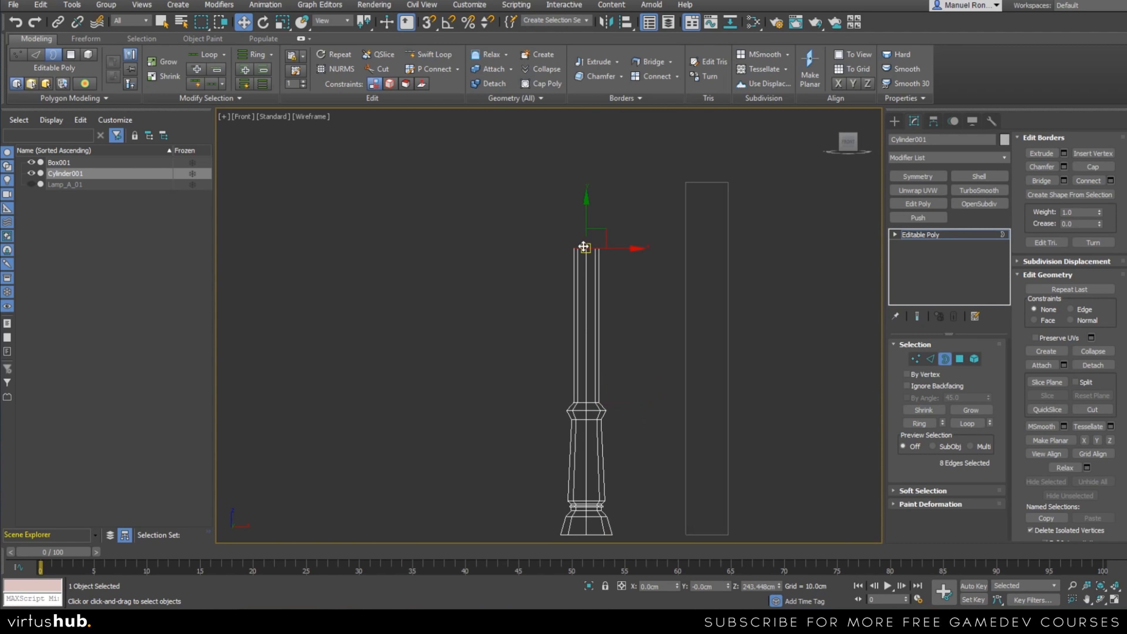
pyautogui.scroll(5, 583, 247)
pyautogui.scroll(-5, 593, 234)
pyautogui.moveTo(591, 216); pyautogui.dragTo(592, 198)
pyautogui.moveTo(591, 239); pyautogui.dragTo(599, 274, button='middle')
pyautogui.press('r')
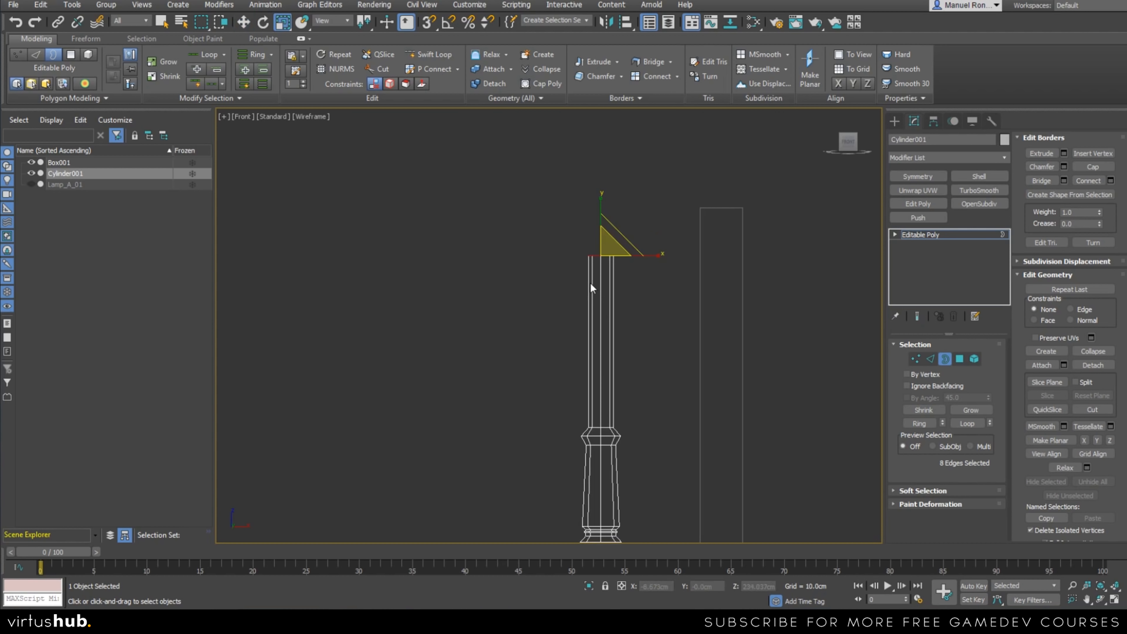
pyautogui.scroll(2, 594, 255)
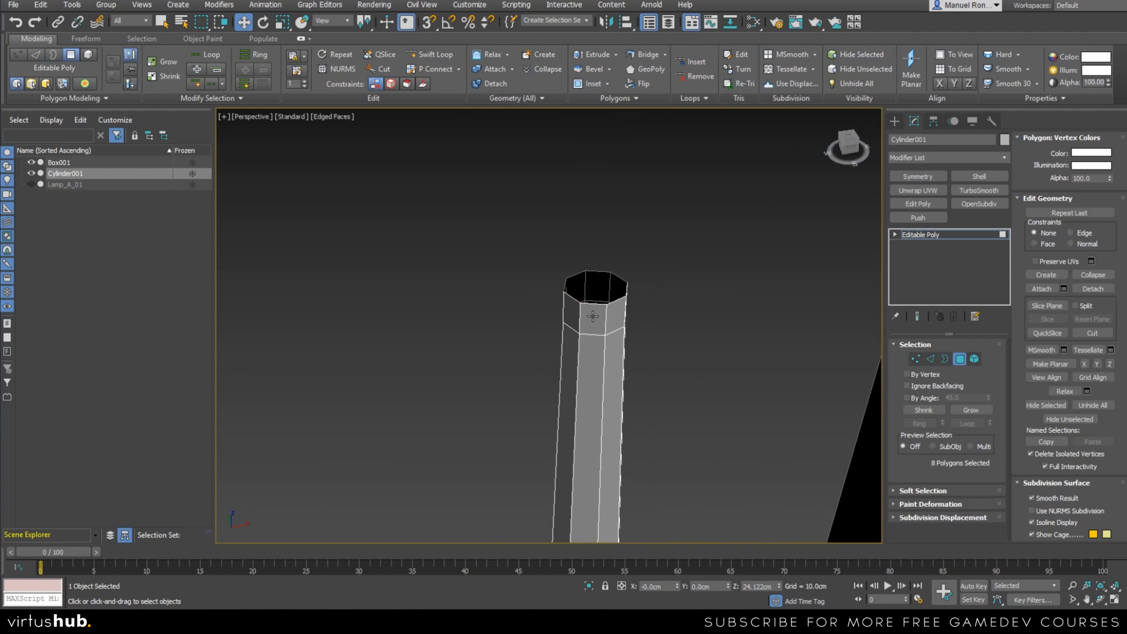
# Select the ring of eight polygons at the top of the upper shaft and extrude it outward by 1.069 cm.
pyautogui.click(593, 319)
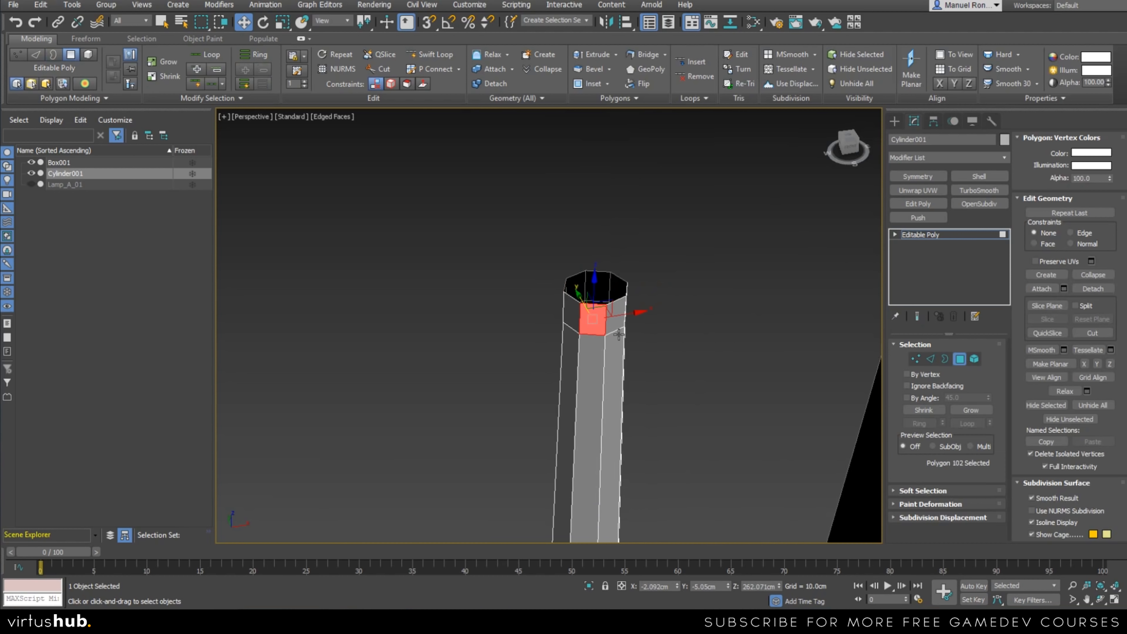
pyautogui.keyDown('shift'); pyautogui.click(617, 321); pyautogui.keyUp('shift')
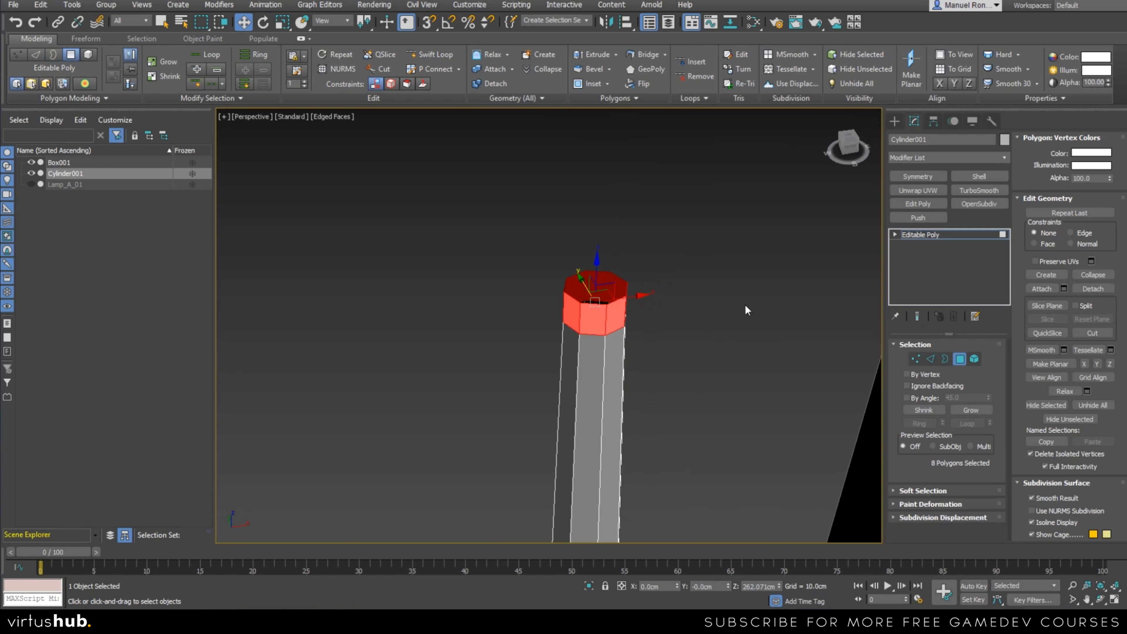
pyautogui.moveTo(649, 418); pyautogui.dragTo(667, 453, button='middle')
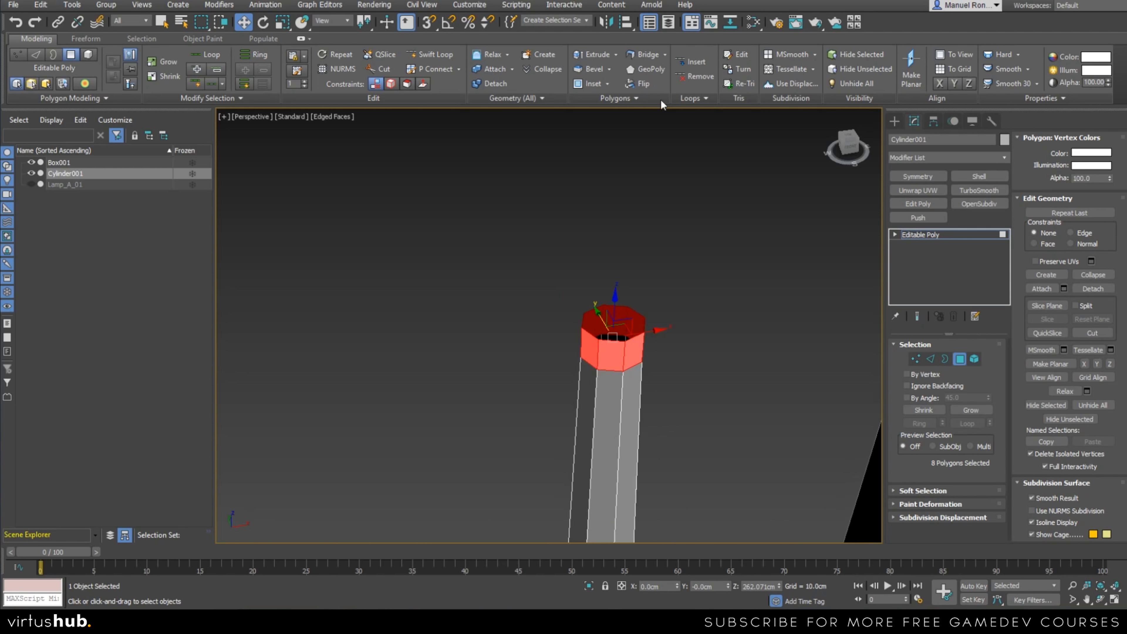
pyautogui.click(616, 54)
pyautogui.click(610, 68)
pyautogui.moveTo(557, 350); pyautogui.dragTo(558, 378)
pyautogui.scroll(4, 622, 377)
pyautogui.keyDown('alt'); pyautogui.moveTo(688, 466); pyautogui.dragTo(608, 429, button='middle'); pyautogui.keyUp('alt')
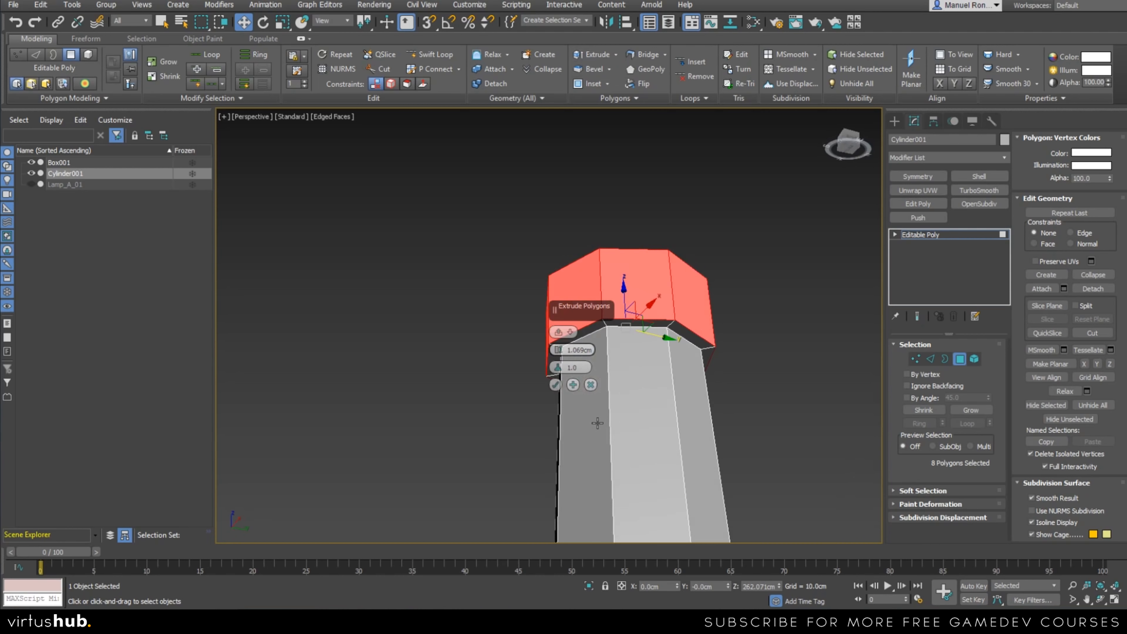
pyautogui.click(555, 385)
# Examine the proportions of the whole post against the reference box.
pyautogui.scroll(-6, 622, 444)
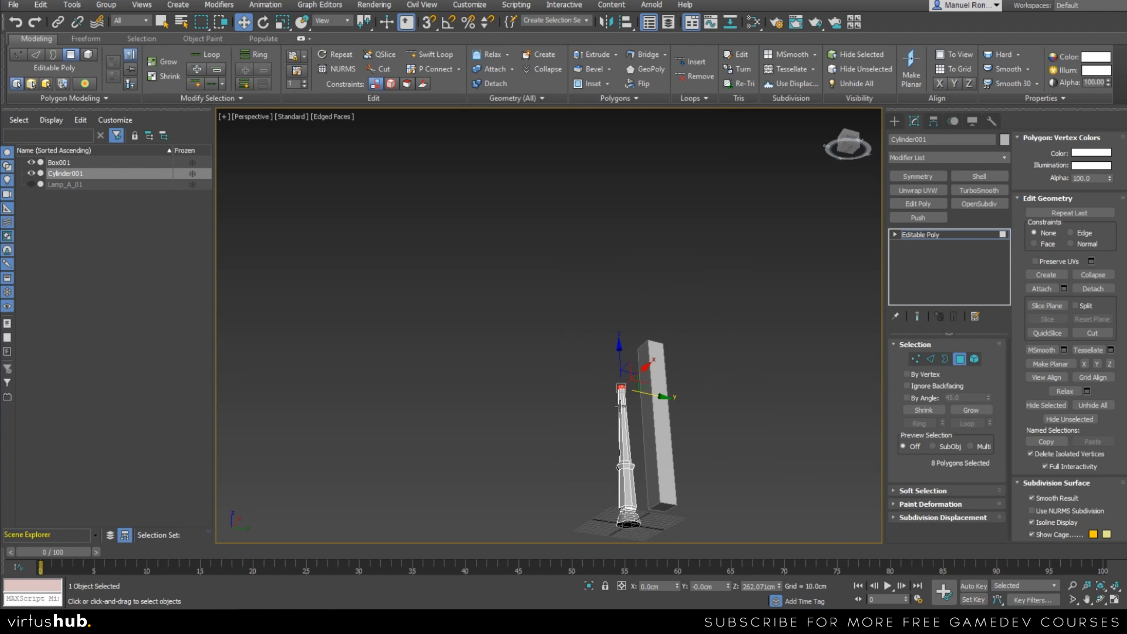
pyautogui.scroll(-5, 658, 370)
pyautogui.scroll(4, 659, 372)
pyautogui.scroll(-2, 657, 375)
pyautogui.scroll(5, 654, 373)
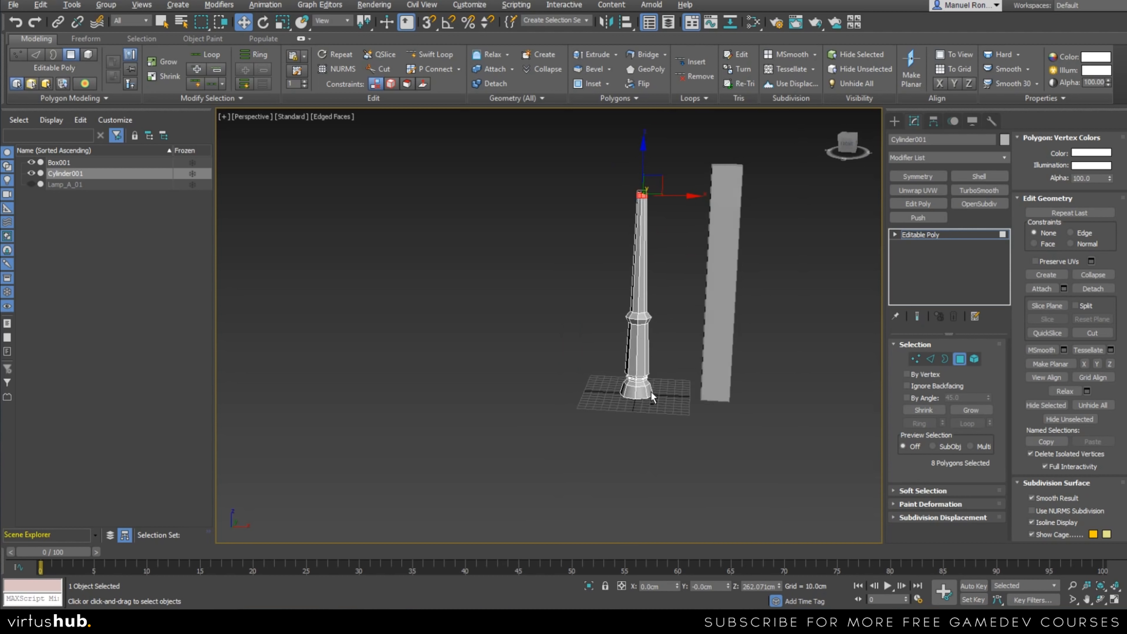
pyautogui.scroll(-1, 649, 364)
pyautogui.moveTo(651, 377); pyautogui.dragTo(611, 393, button='middle')
pyautogui.scroll(4, 641, 403)
pyautogui.scroll(-4, 630, 386)
pyautogui.scroll(-2, 611, 393)
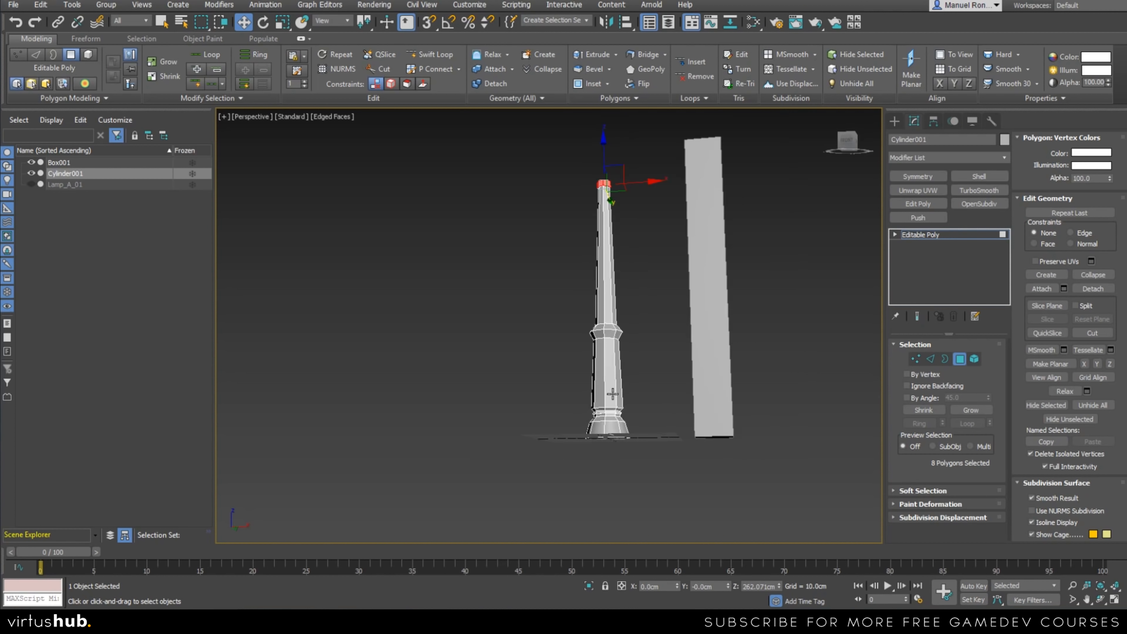
# Select all vertices above the bottom ring in the front view and raise them slightly, to a Z position of about 106 cm.
pyautogui.press('f')
pyautogui.scroll(-3, 626, 401)
pyautogui.moveTo(654, 462); pyautogui.dragTo(600, 284, button='middle')
pyautogui.scroll(-3, 600, 285)
pyautogui.scroll(3, 604, 299)
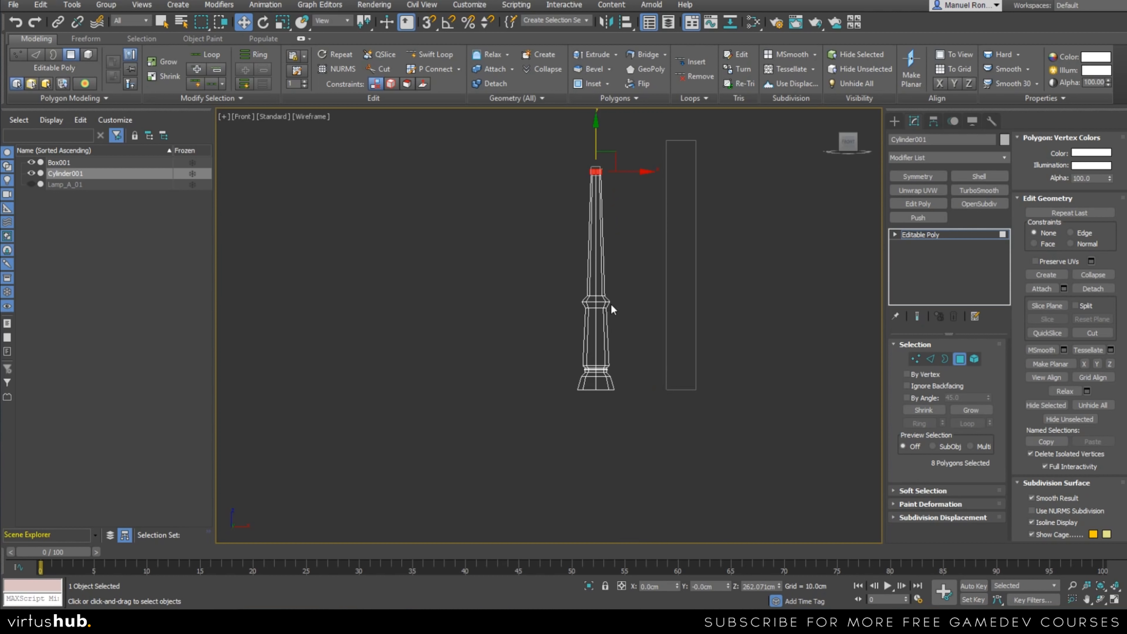
pyautogui.click(915, 358)
pyautogui.moveTo(550, 142); pyautogui.dragTo(643, 381)
pyautogui.scroll(3, 595, 324)
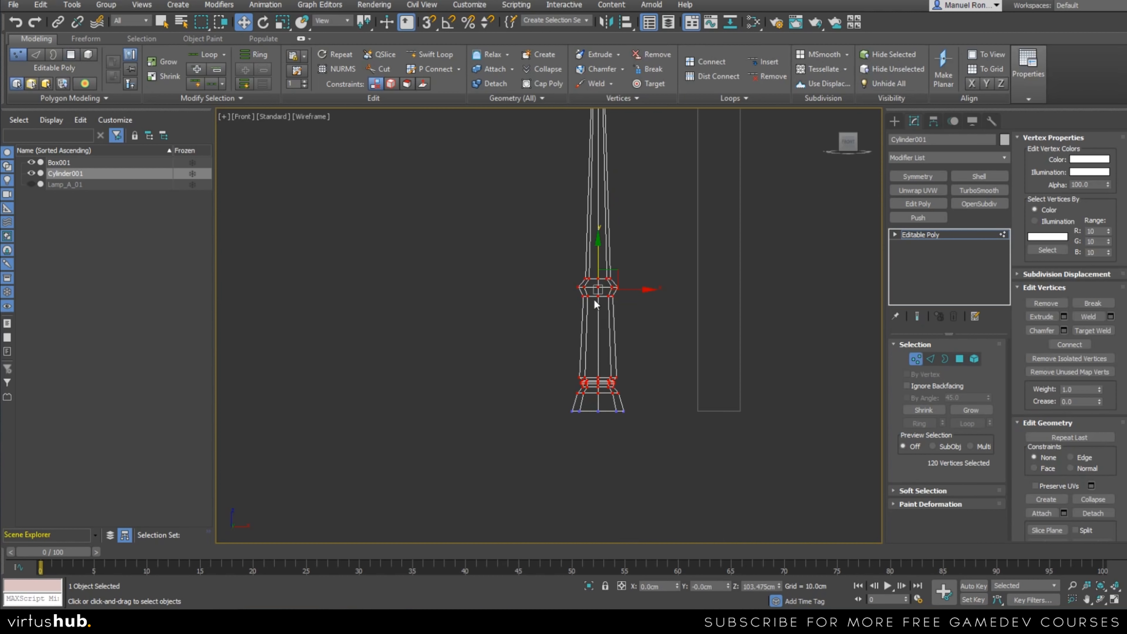
pyautogui.moveTo(598, 265); pyautogui.dragTo(597, 258)
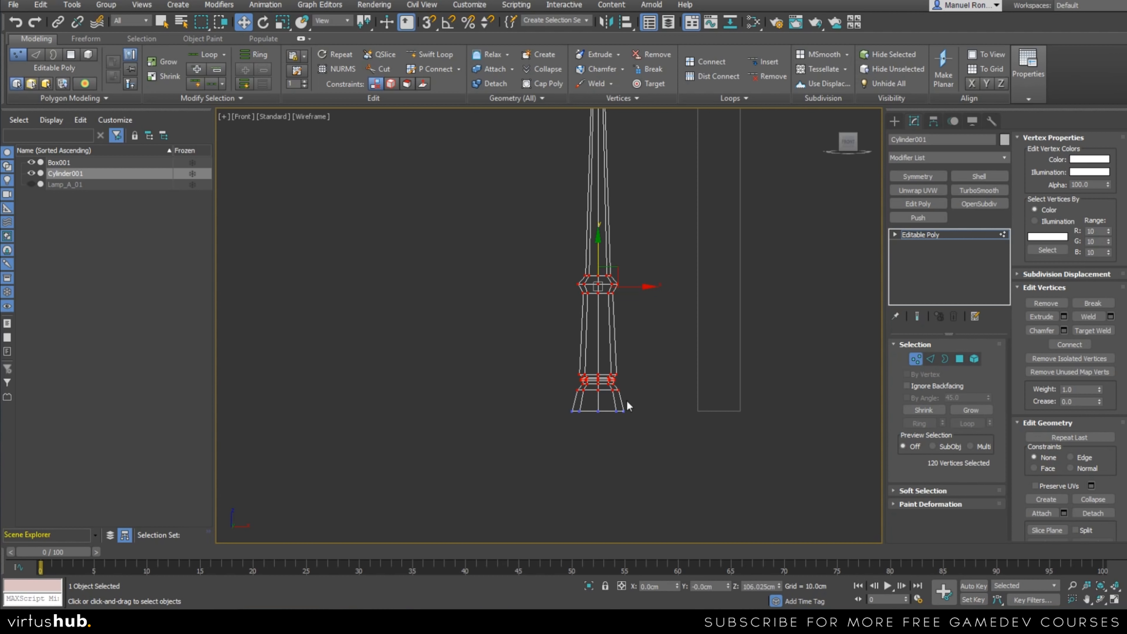
# Return to the perspective view and select the open border at the very top of the post at Border level.
pyautogui.scroll(-2, 644, 412)
pyautogui.press('p')
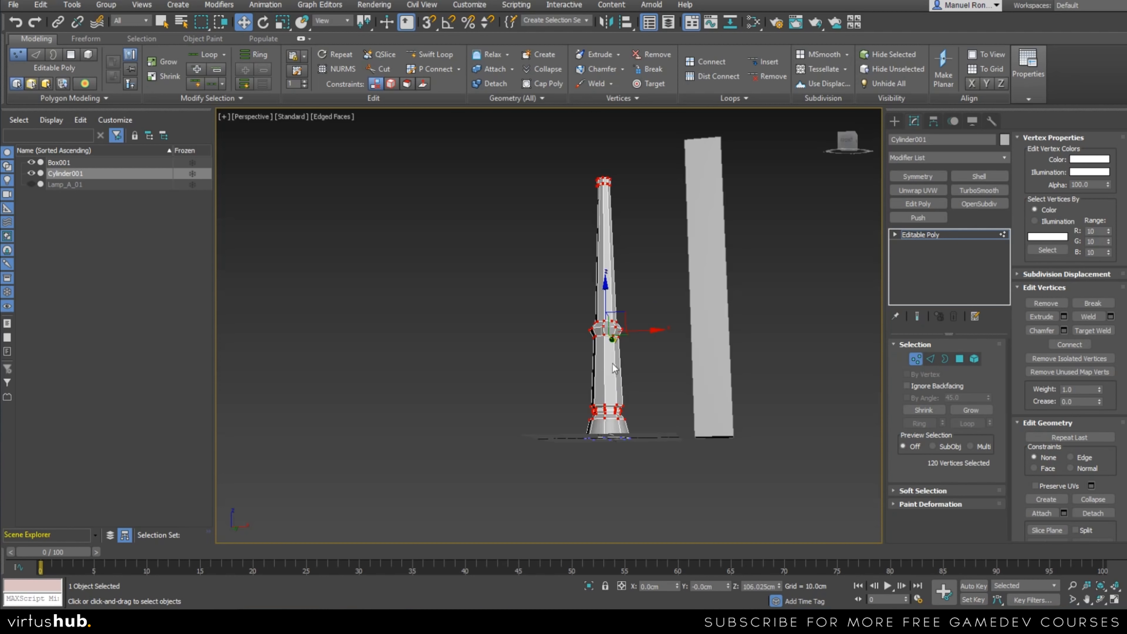
pyautogui.keyDown('alt'); pyautogui.moveTo(613, 364); pyautogui.dragTo(606, 394, button='middle'); pyautogui.keyUp('alt')
pyautogui.scroll(2, 601, 296)
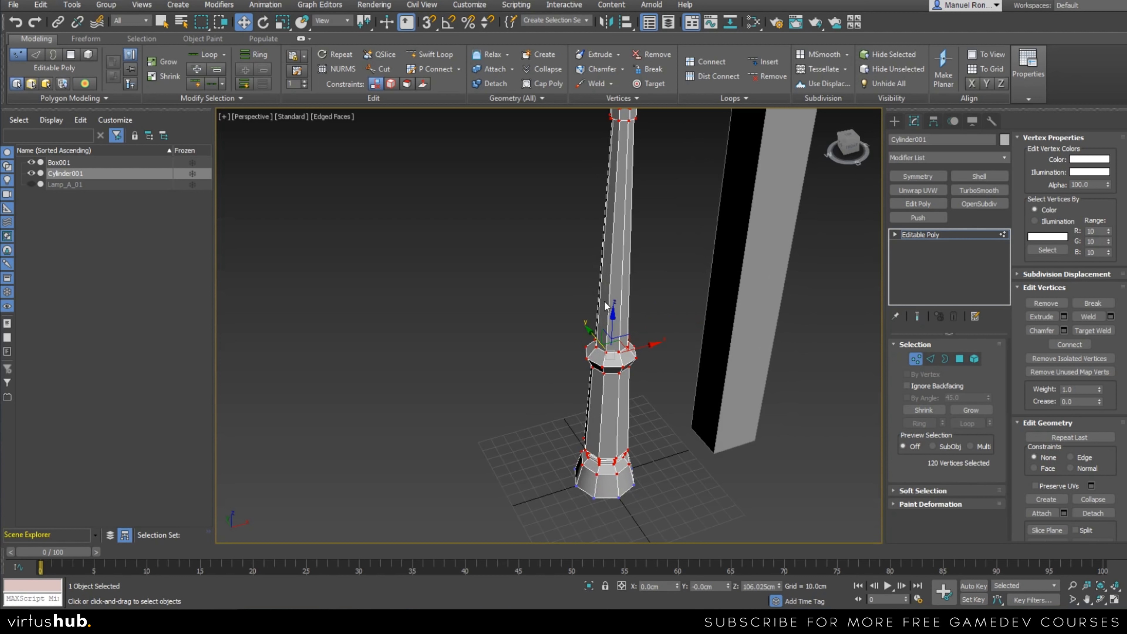
pyautogui.moveTo(597, 257); pyautogui.dragTo(574, 353, button='middle')
pyautogui.scroll(3, 596, 217)
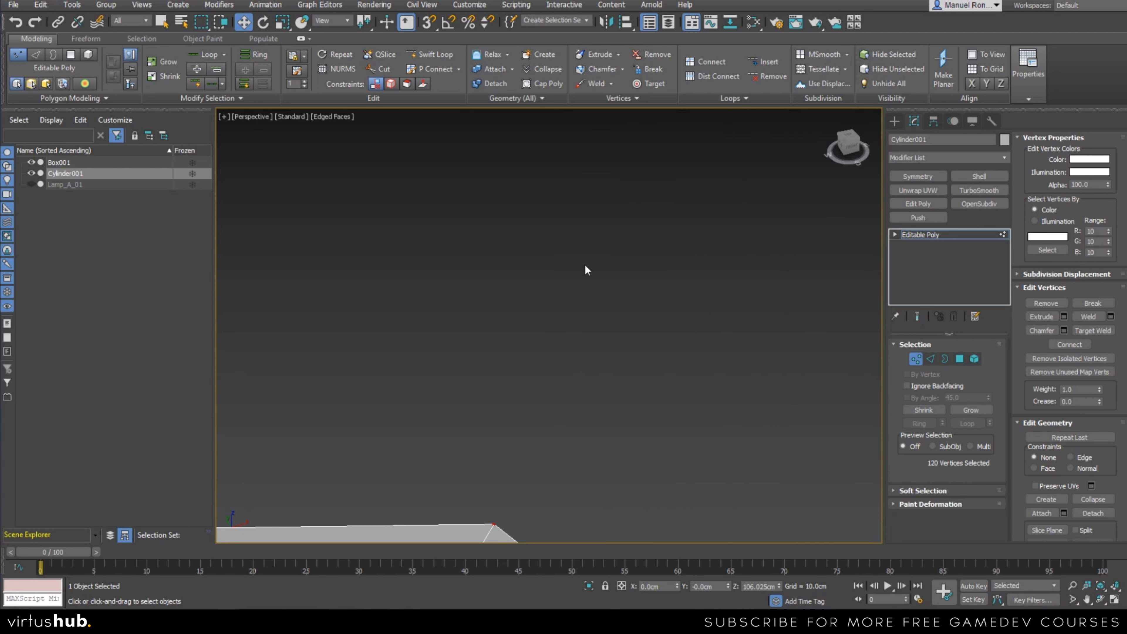
pyautogui.scroll(-2, 585, 259)
pyautogui.scroll(2, 579, 330)
pyautogui.keyDown('alt'); pyautogui.moveTo(571, 290); pyautogui.dragTo(578, 381, button='middle'); pyautogui.keyUp('alt')
pyautogui.moveTo(574, 438); pyautogui.dragTo(578, 384, button='middle')
pyautogui.click(945, 359)
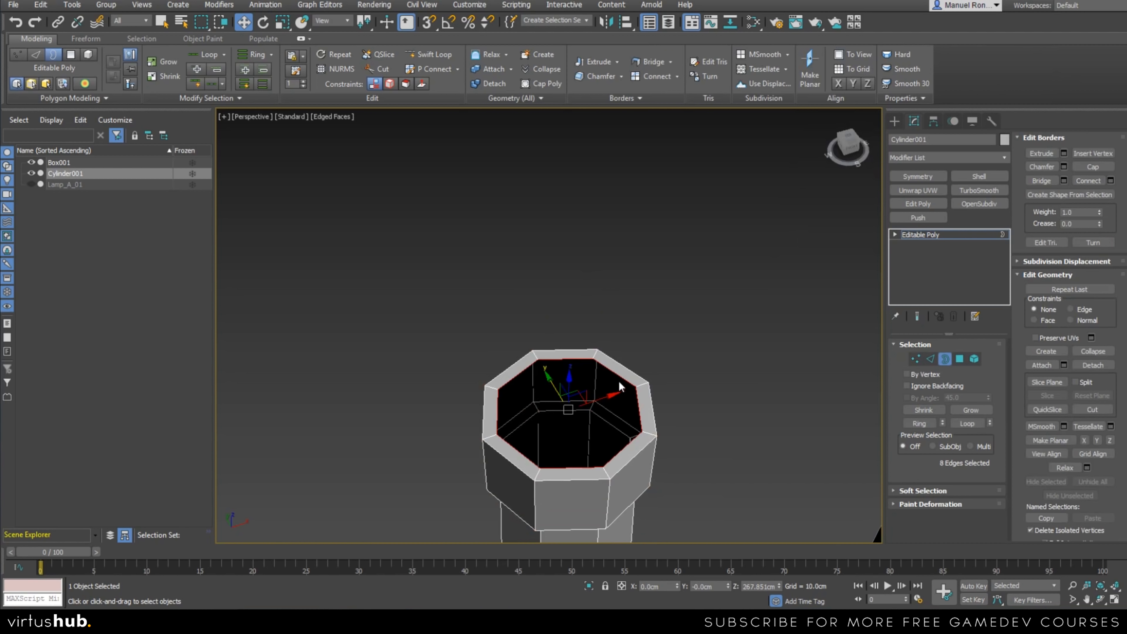
# Extrude the top border inward by scaling it to about 53 percent, and collapse it to a centre point to close the opening.
pyautogui.scroll(-5, 576, 362)
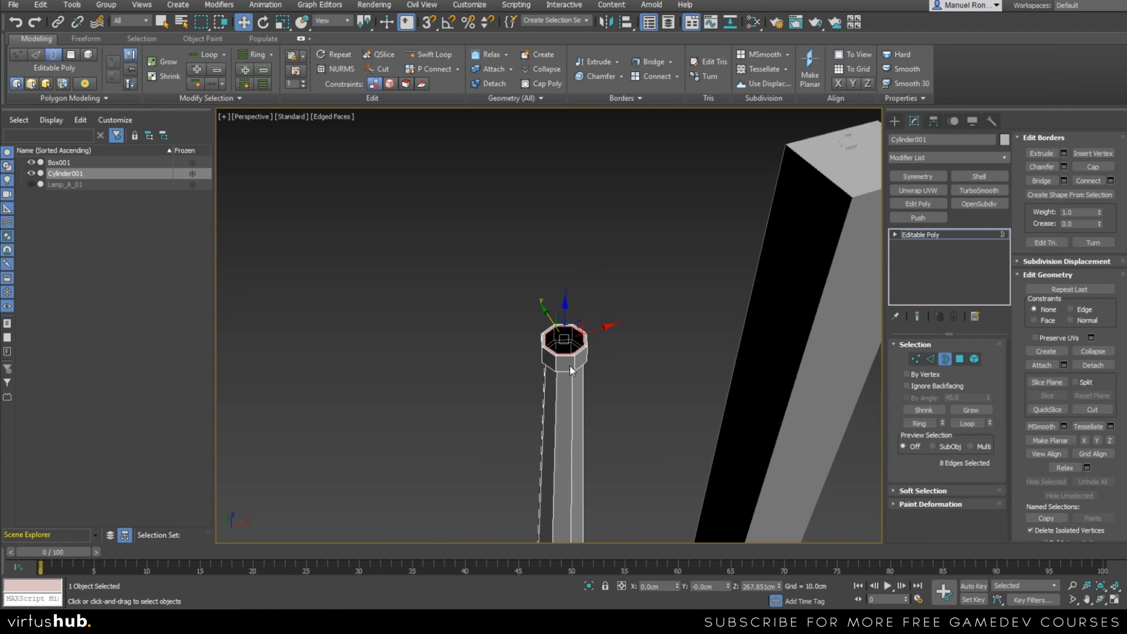
pyautogui.scroll(4, 572, 353)
pyautogui.scroll(2, 571, 348)
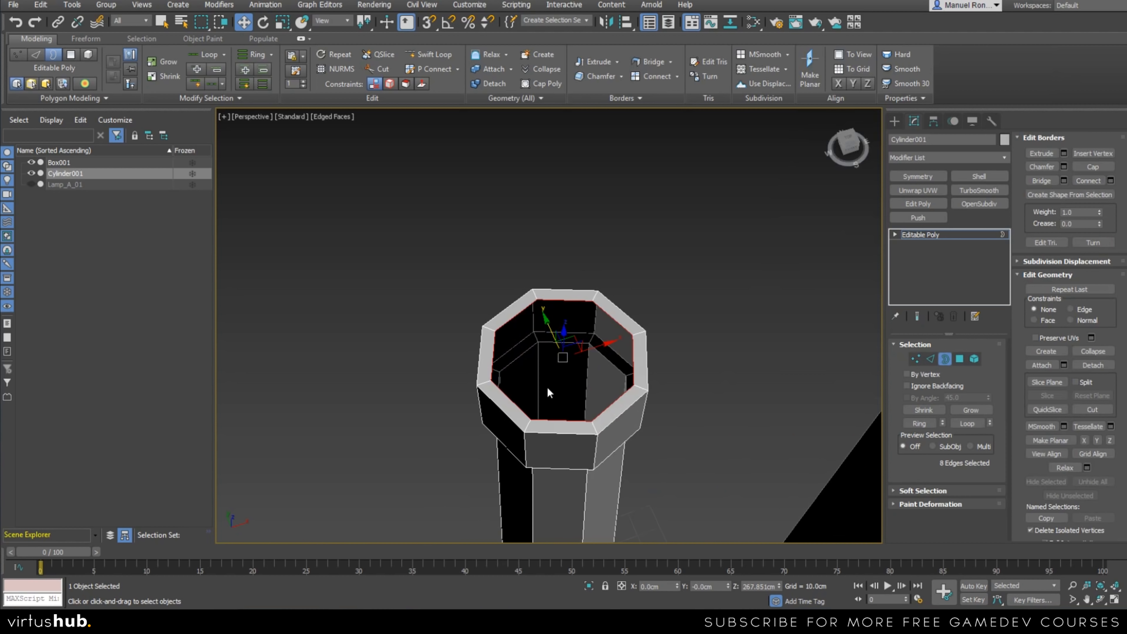
pyautogui.press('r')
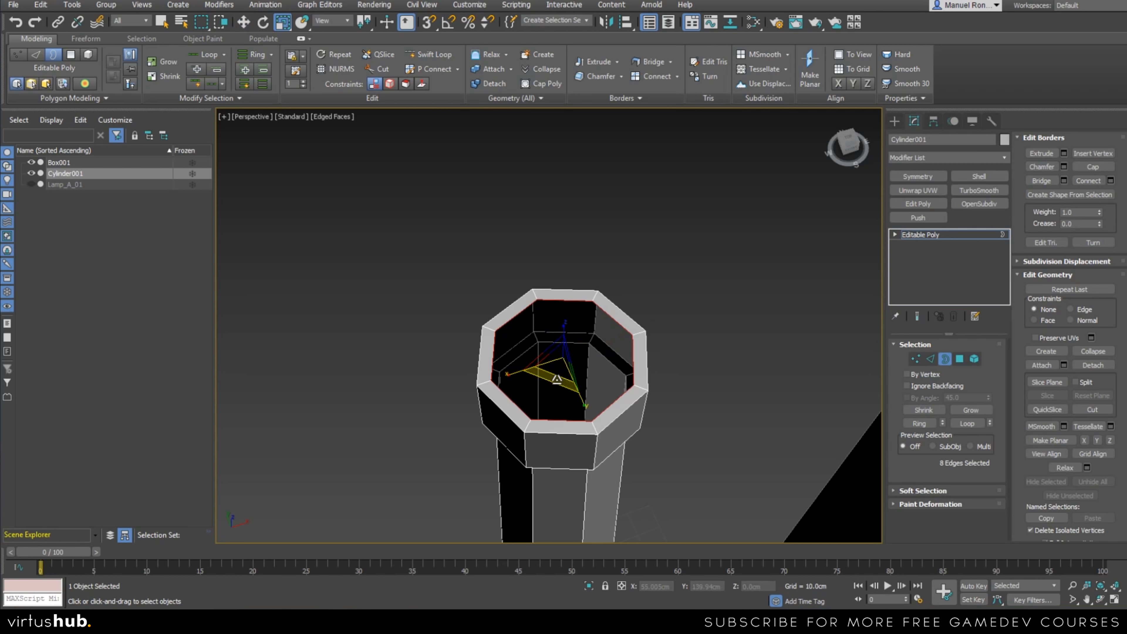
pyautogui.keyDown('alt'); pyautogui.moveTo(556, 379); pyautogui.dragTo(547, 334, button='middle'); pyautogui.keyUp('alt')
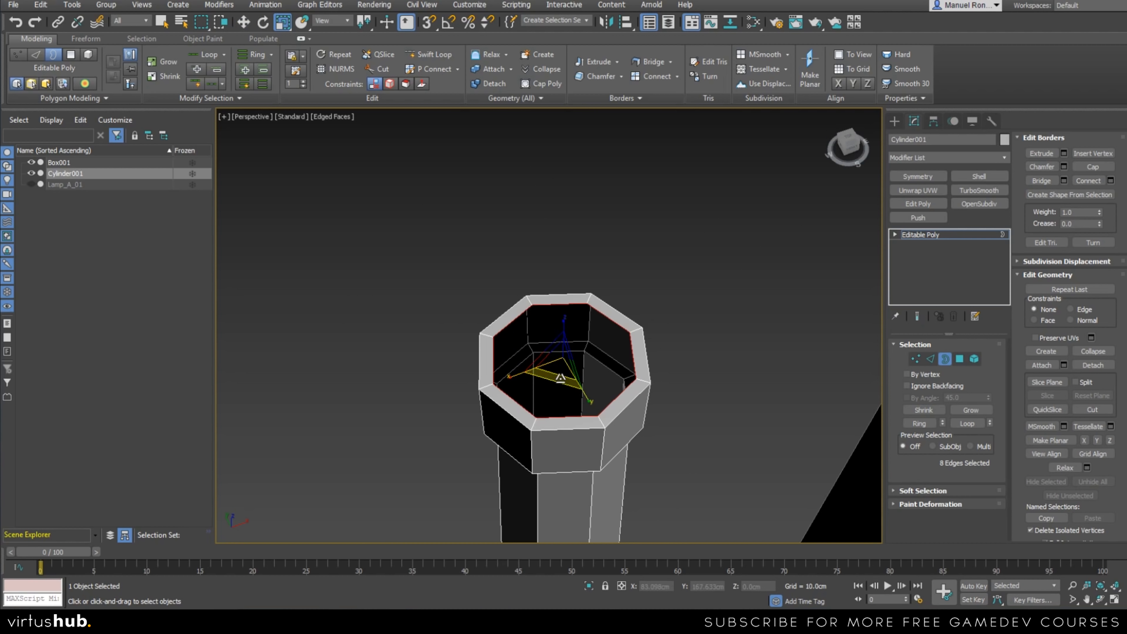
pyautogui.keyDown('shift'); pyautogui.moveTo(561, 381); pyautogui.dragTo(563, 331); pyautogui.keyUp('shift')
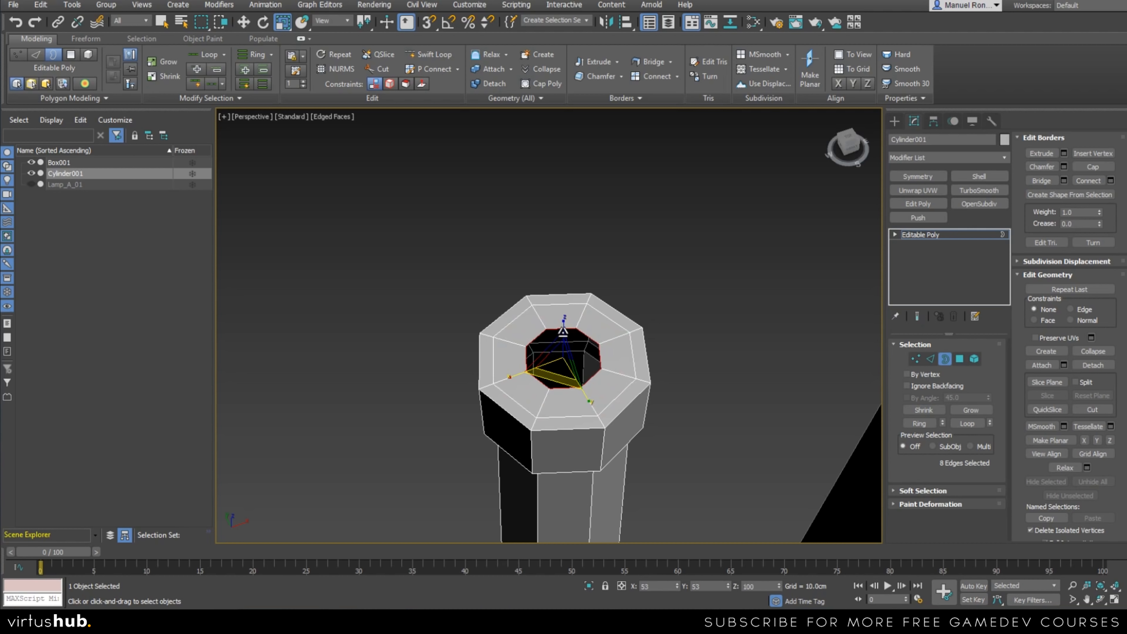
pyautogui.click(549, 69)
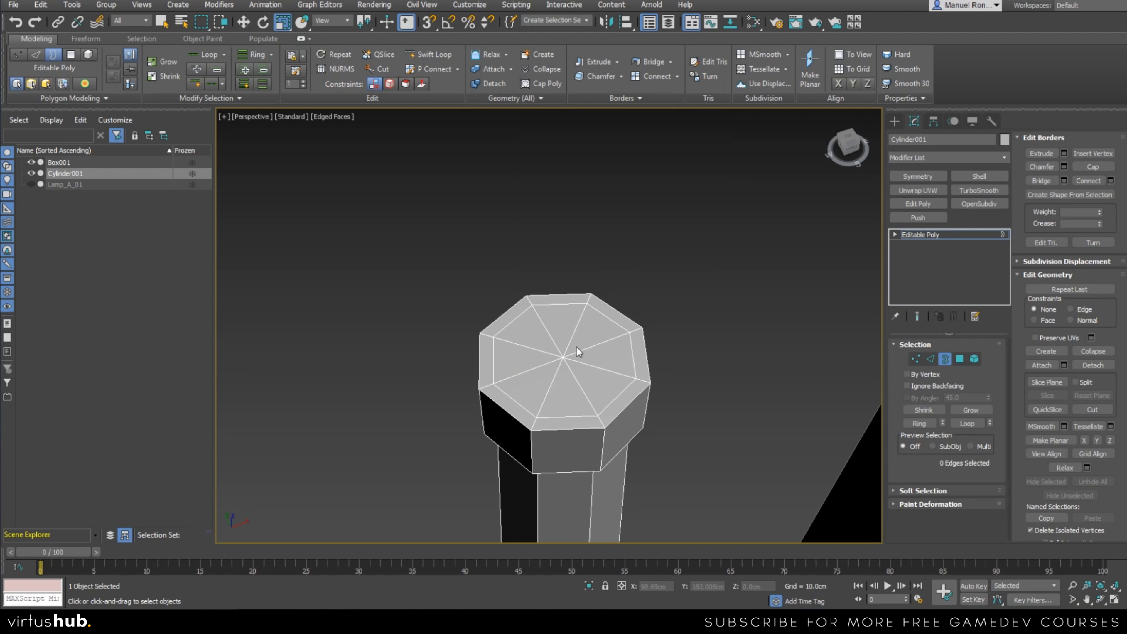
# Extrude the base's open bottom border inward and collapse it to a centre point to close the underside.
pyautogui.scroll(-3, 549, 313)
pyautogui.keyDown('alt'); pyautogui.moveTo(559, 524); pyautogui.dragTo(540, 348, button='middle'); pyautogui.keyUp('alt')
pyautogui.moveTo(534, 474); pyautogui.dragTo(535, 404, button='middle')
pyautogui.scroll(4, 554, 399)
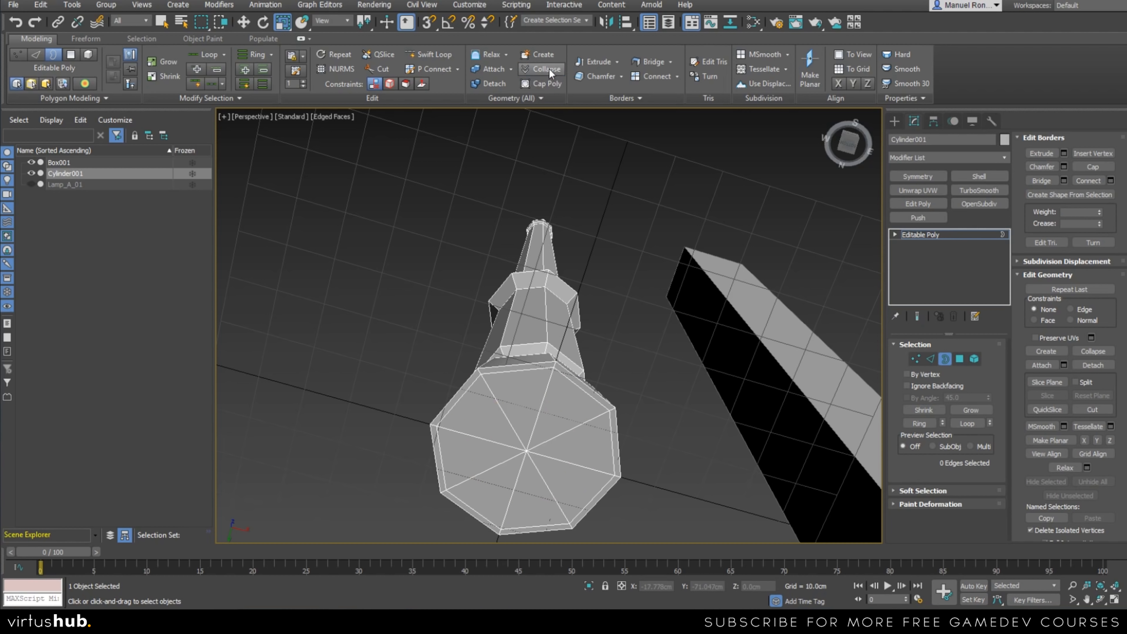
# Examine the capped post from several sides, comparing its shape and height with the reference box.
pyautogui.scroll(-5, 553, 382)
pyautogui.keyDown('alt'); pyautogui.moveTo(535, 347); pyautogui.dragTo(517, 468, button='middle'); pyautogui.keyUp('alt')
pyautogui.moveTo(549, 321); pyautogui.dragTo(543, 359, button='middle')
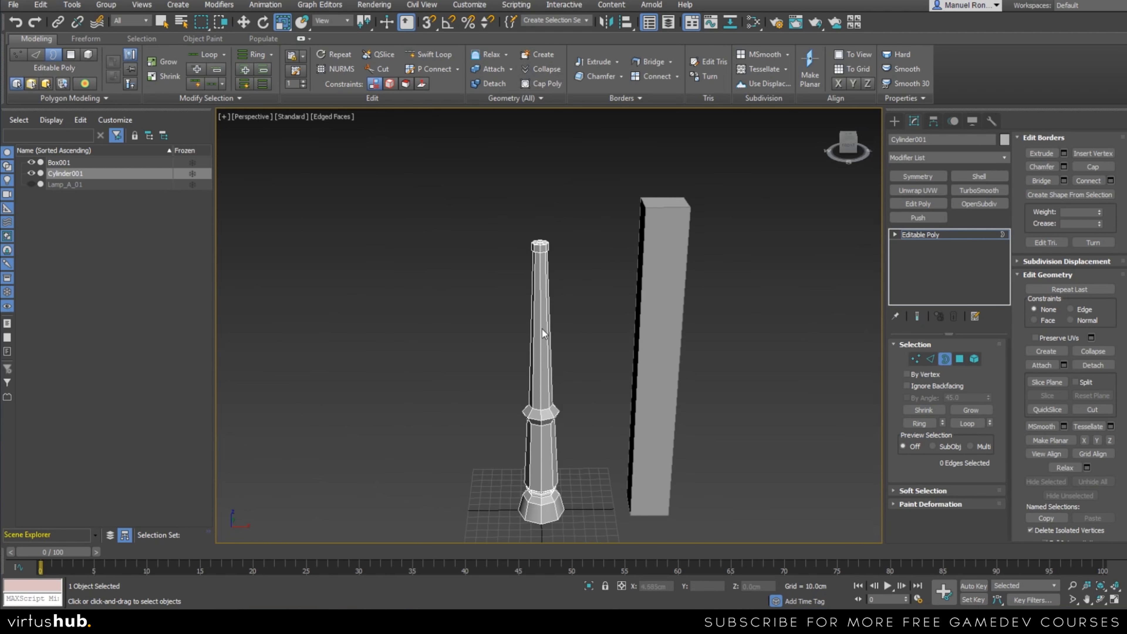
pyautogui.scroll(5, 526, 227)
pyautogui.keyDown('alt'); pyautogui.moveTo(545, 296); pyautogui.dragTo(631, 302, button='middle'); pyautogui.keyUp('alt')
pyautogui.scroll(-3, 566, 282)
pyautogui.moveTo(577, 353); pyautogui.dragTo(566, 268, button='middle')
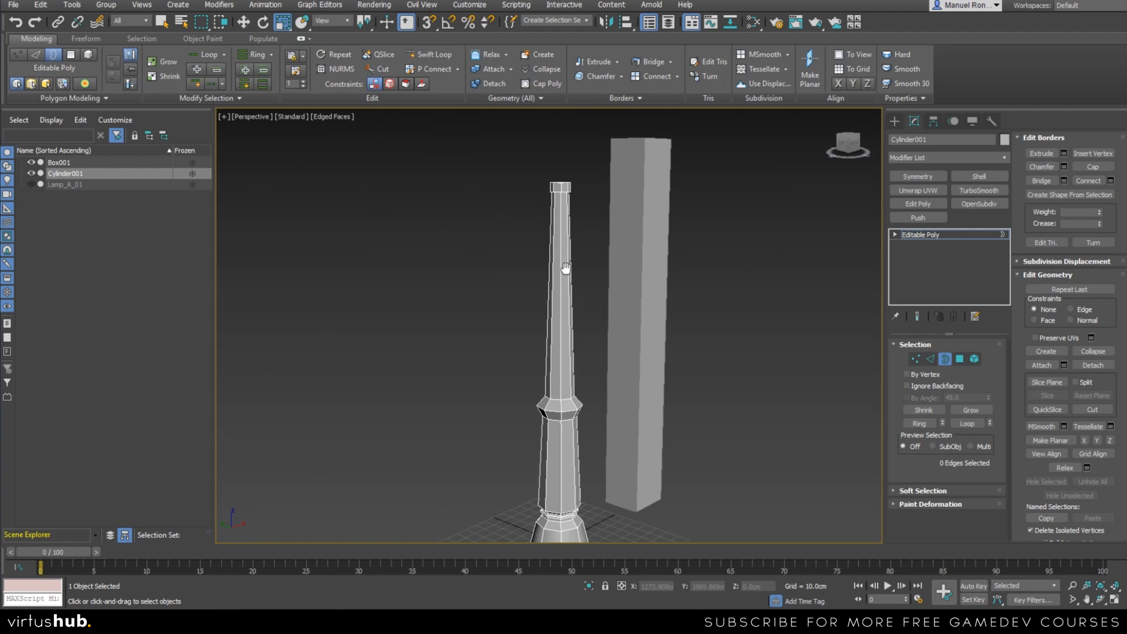
pyautogui.scroll(-2, 560, 284)
pyautogui.keyDown('alt'); pyautogui.moveTo(577, 341); pyautogui.dragTo(515, 337, button='middle'); pyautogui.keyUp('alt')
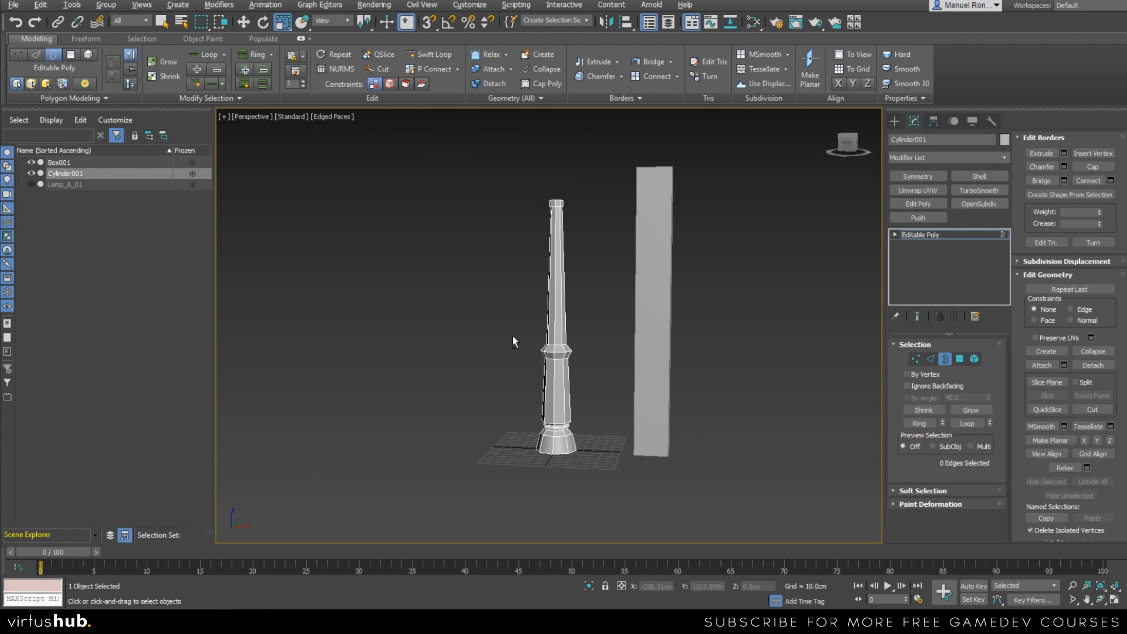
pyautogui.keyDown('alt'); pyautogui.moveTo(548, 392); pyautogui.dragTo(565, 373, button='middle'); pyautogui.keyUp('alt')
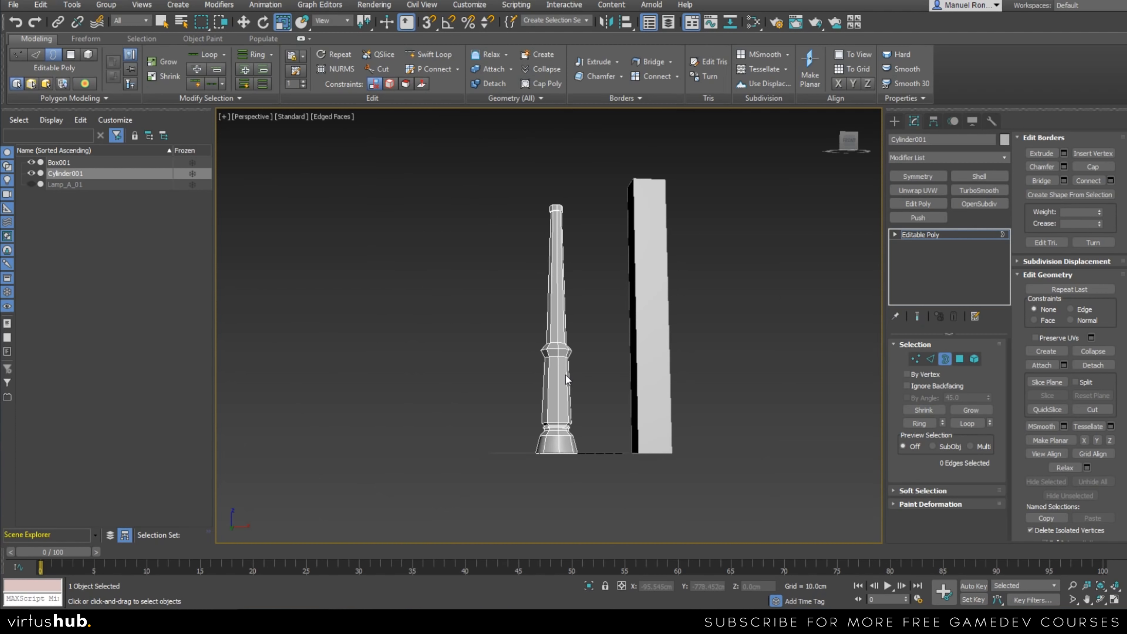